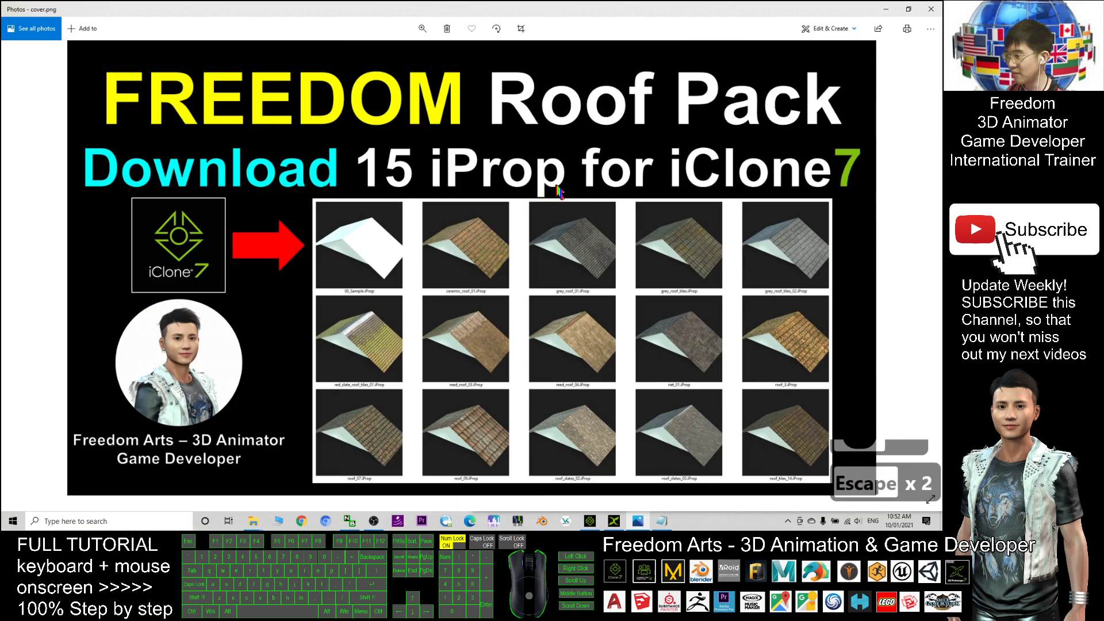
Minimize the cover picture, iClone and 3DXchange windows to bring up the roof pack notes on the desktop
click(885, 10)
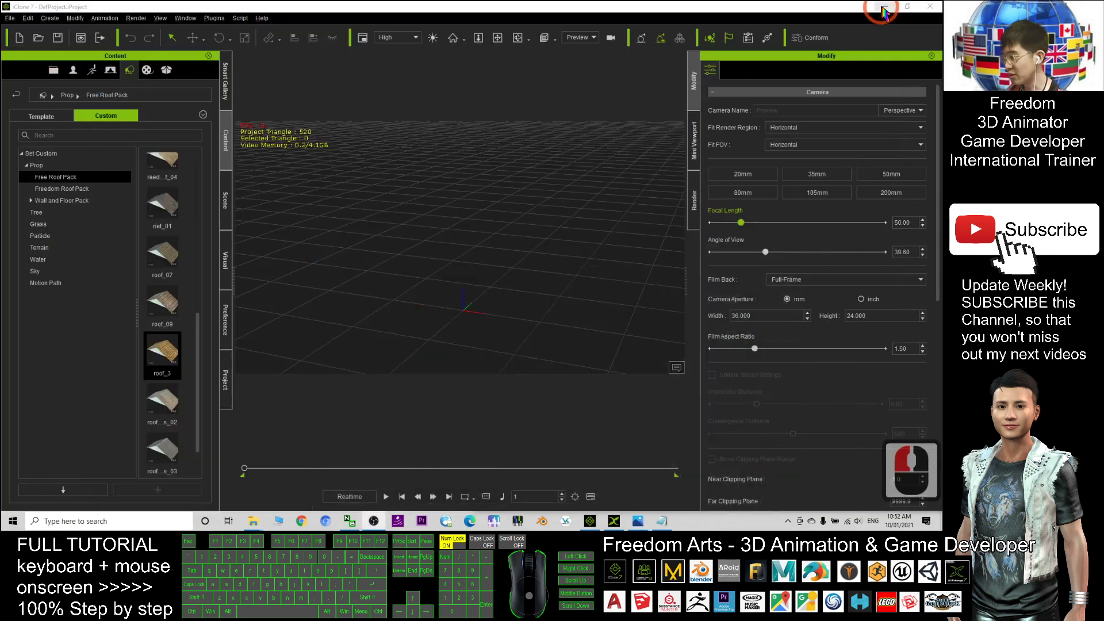
click(886, 8)
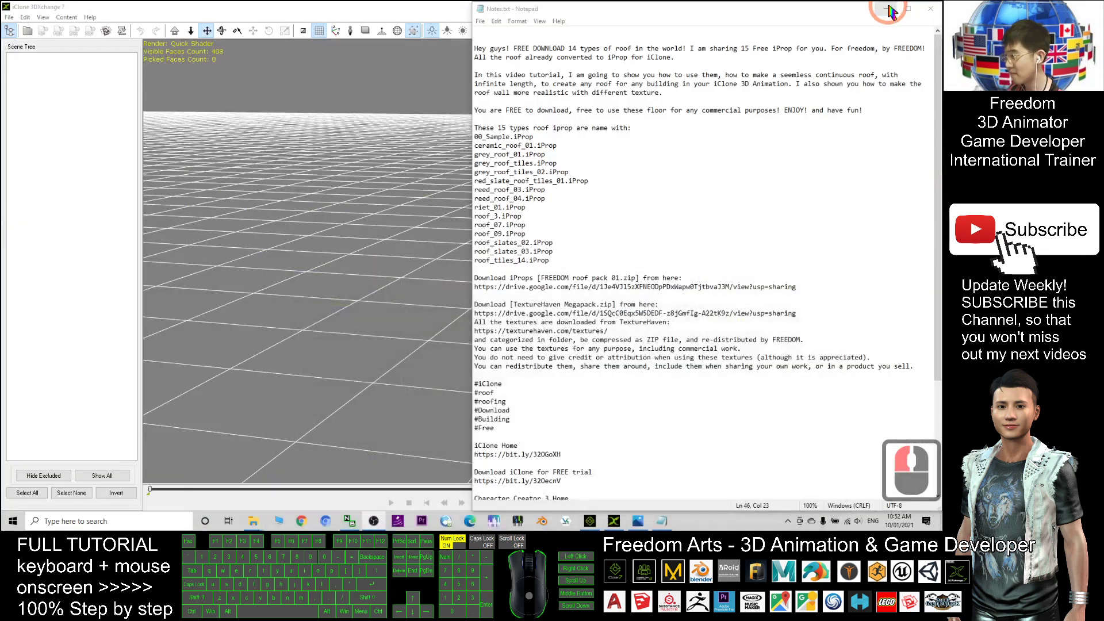
click(411, 8)
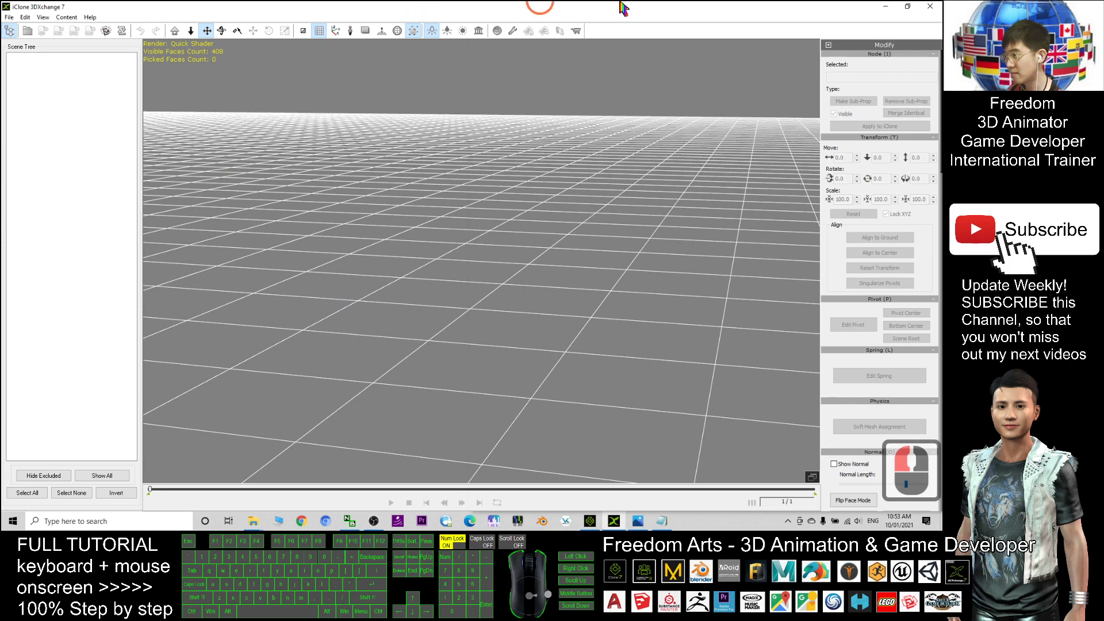
click(884, 10)
click(856, 17)
click(667, 185)
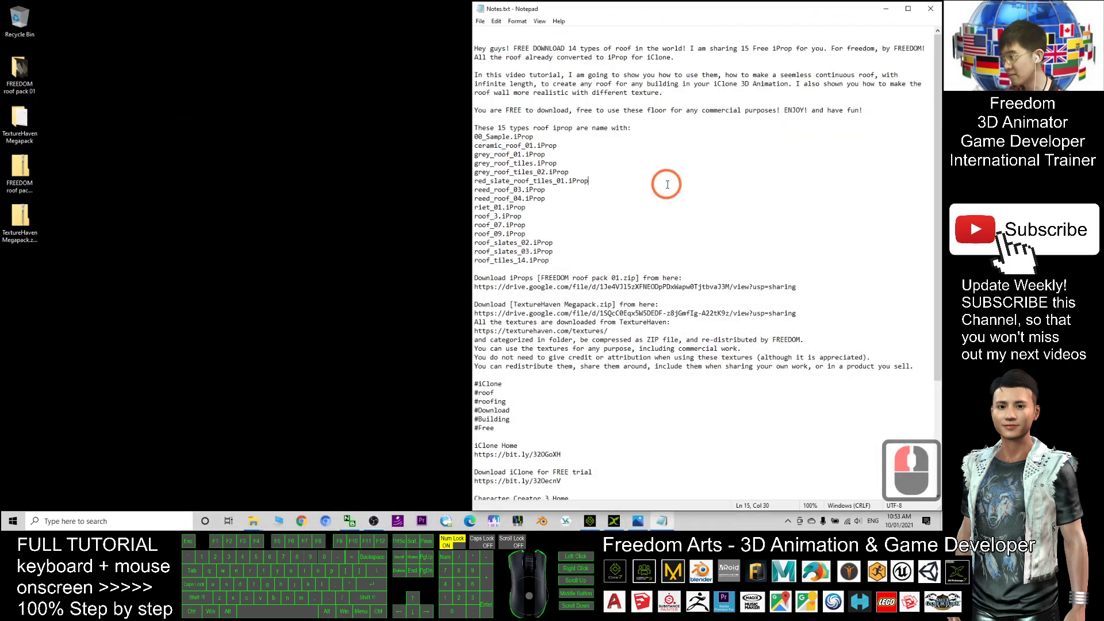
click(784, 140)
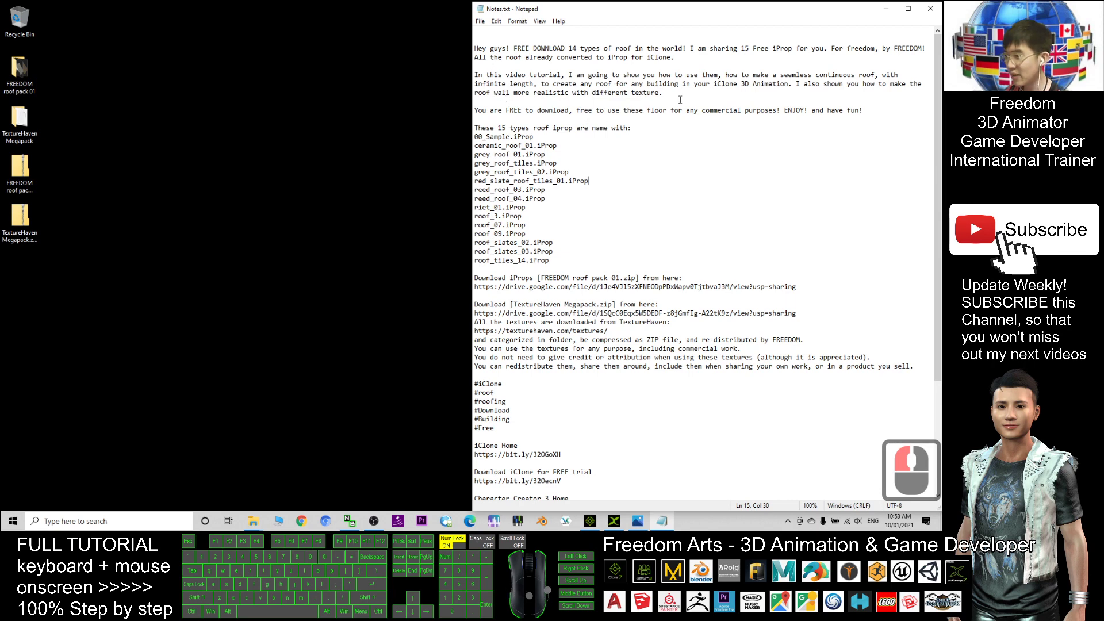
Examine the notes' file name and download link for FREEDOM roof pack 01.zip
drag(476, 279, 527, 276)
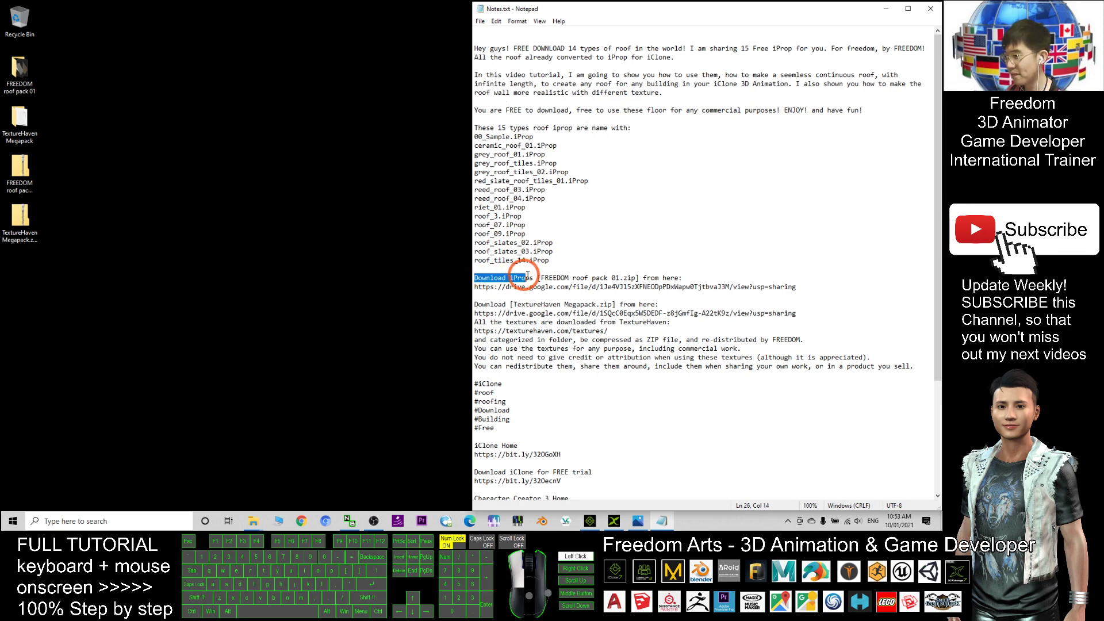
click(686, 276)
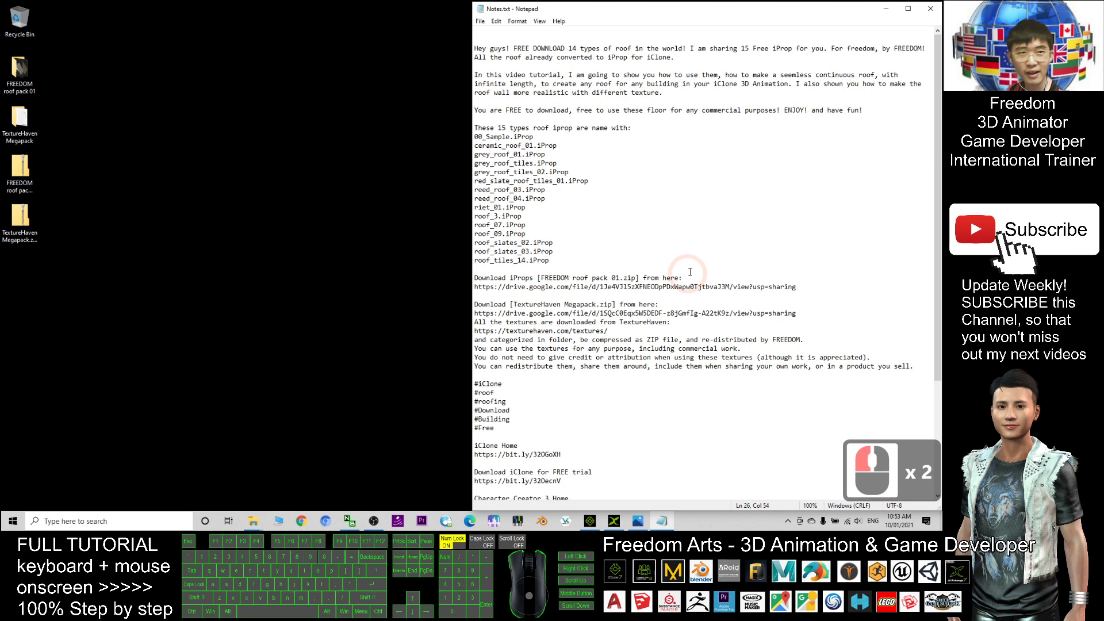
drag(478, 288, 544, 289)
drag(623, 289, 799, 288)
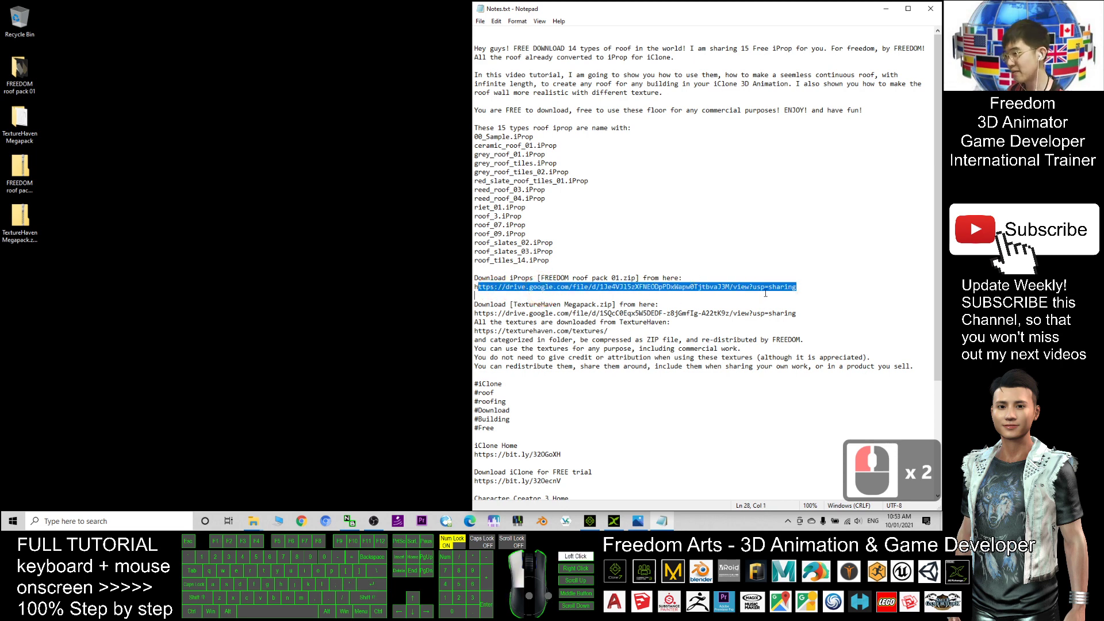
click(578, 278)
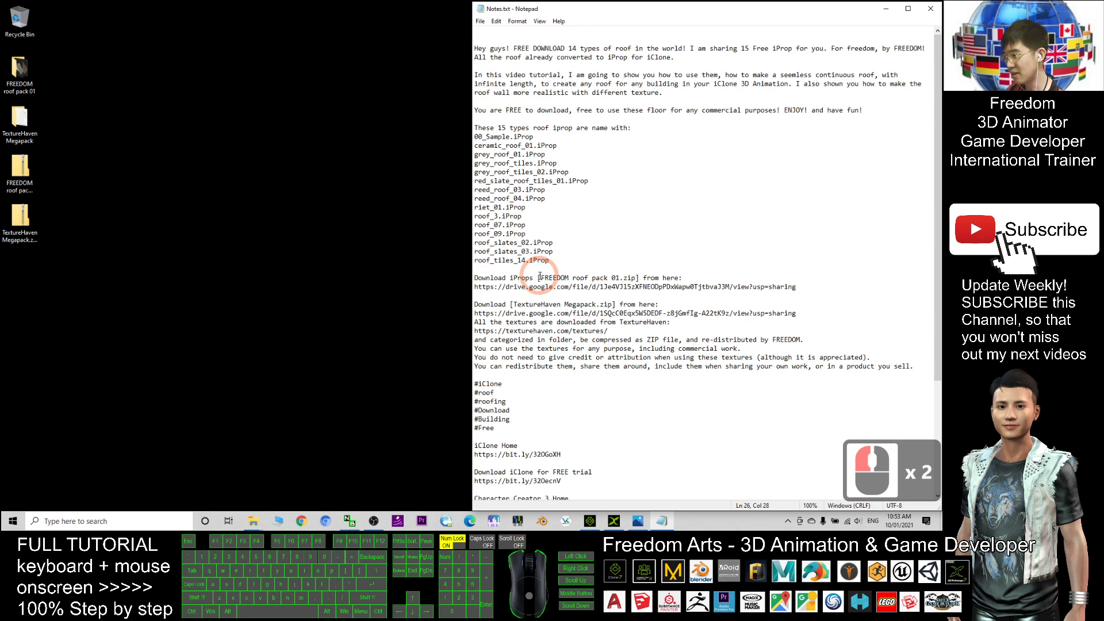
drag(540, 278, 628, 278)
click(628, 278)
click(636, 278)
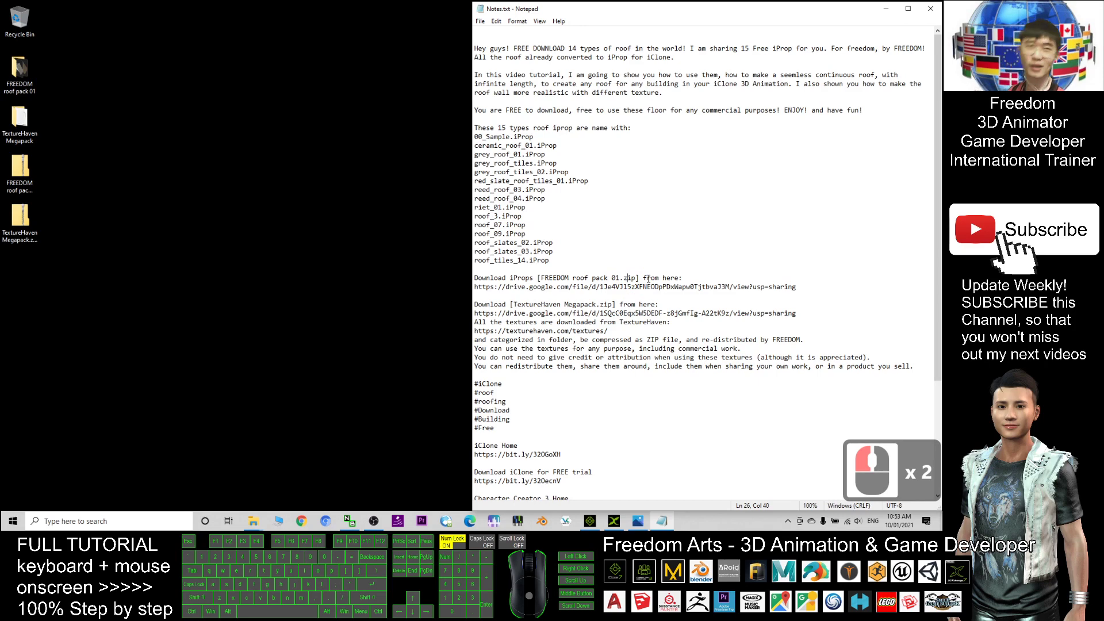
Open the extracted FREEDOM roof pack 01 folder beside its zip archive on the desktop
click(28, 182)
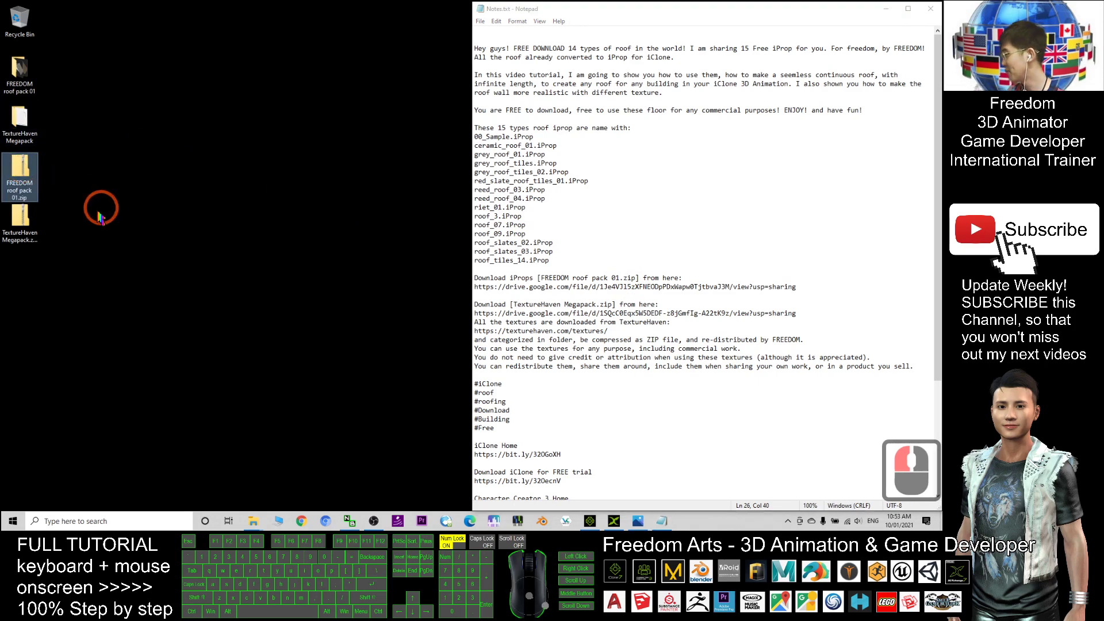
right_click(17, 159)
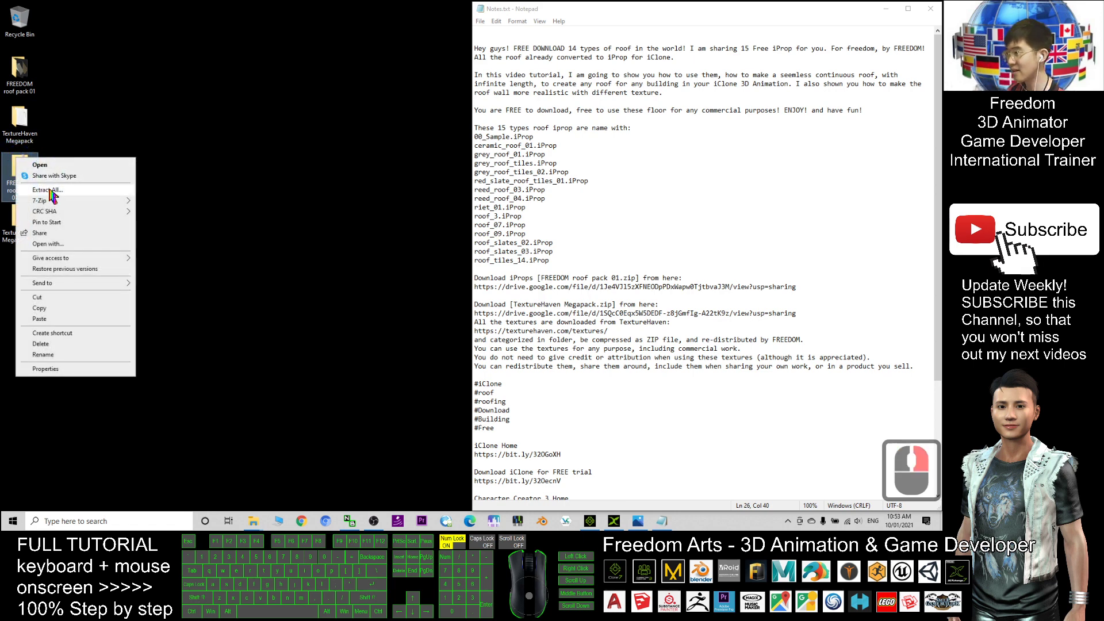
click(115, 103)
double_click(23, 74)
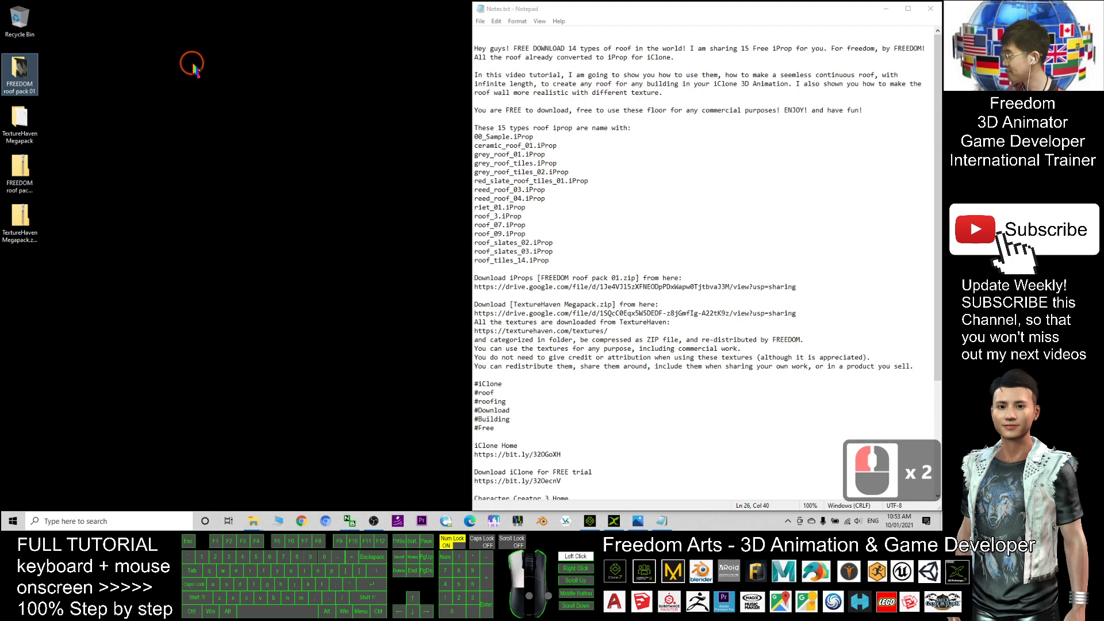
click(28, 69)
click(26, 71)
click(26, 70)
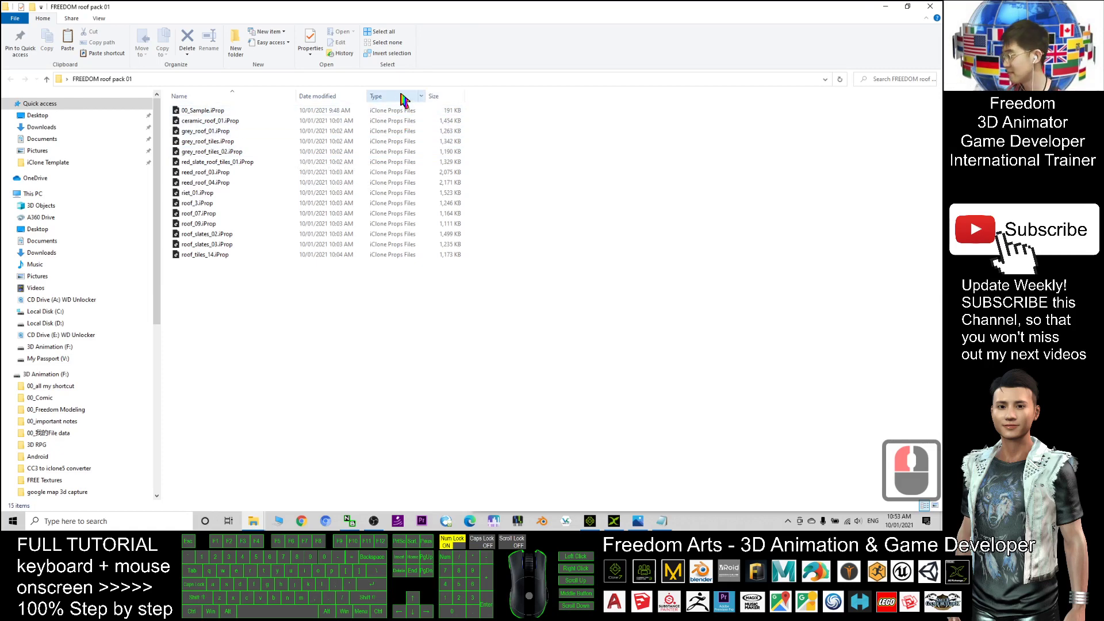
Display the folder's iProp files as large thumbnails
right_click(490, 158)
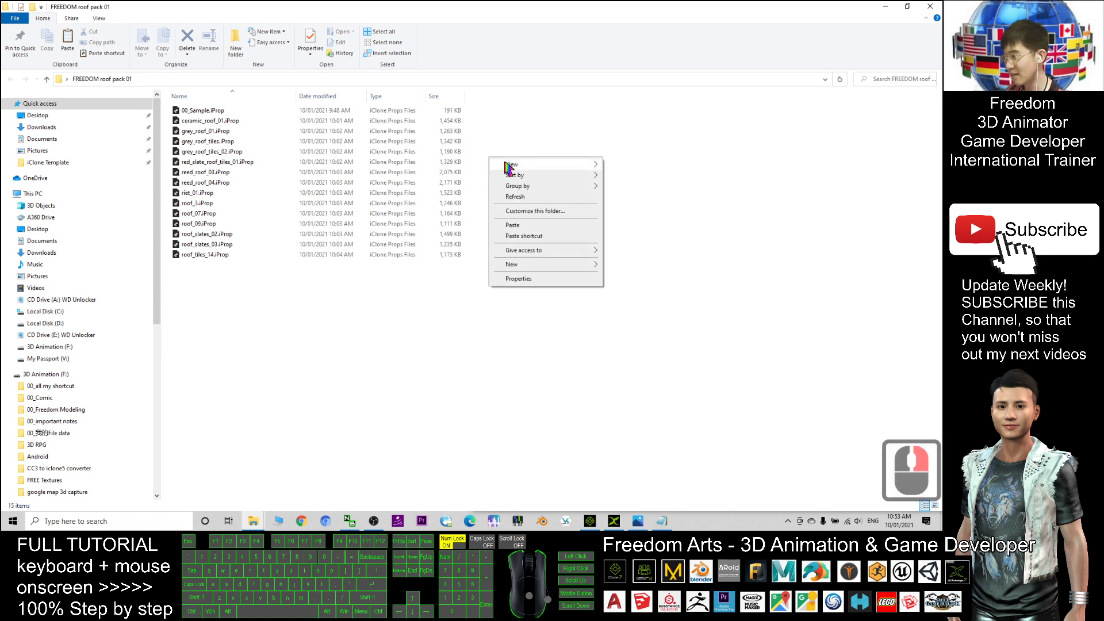
click(505, 164)
click(639, 165)
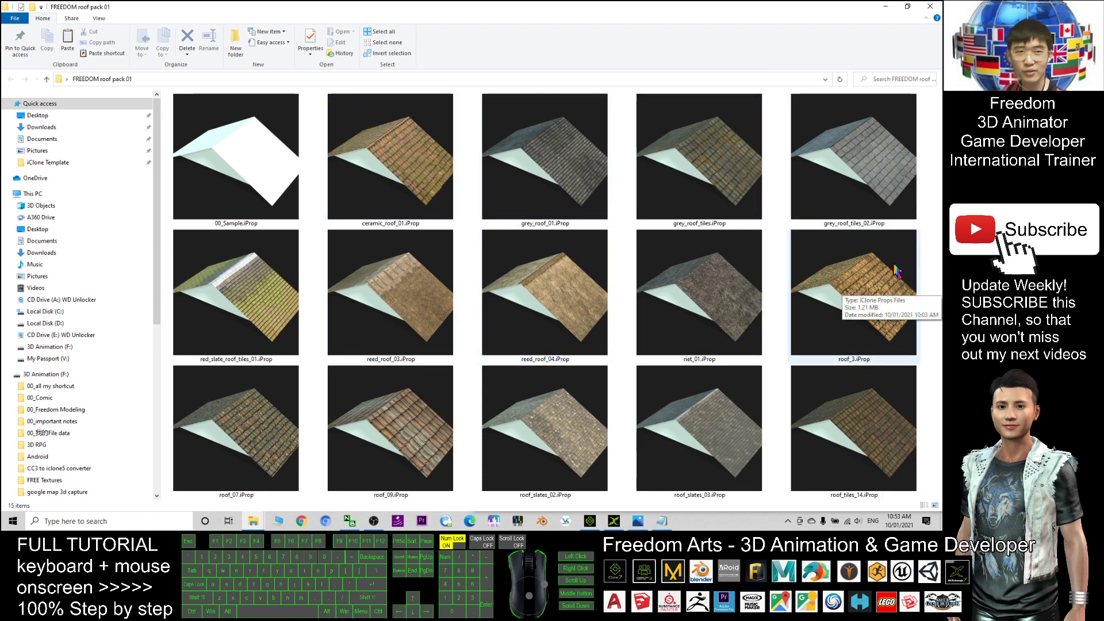
Switch to iClone and load grey_roof_tiles.iProp from the roof pack folder into the scene
click(589, 523)
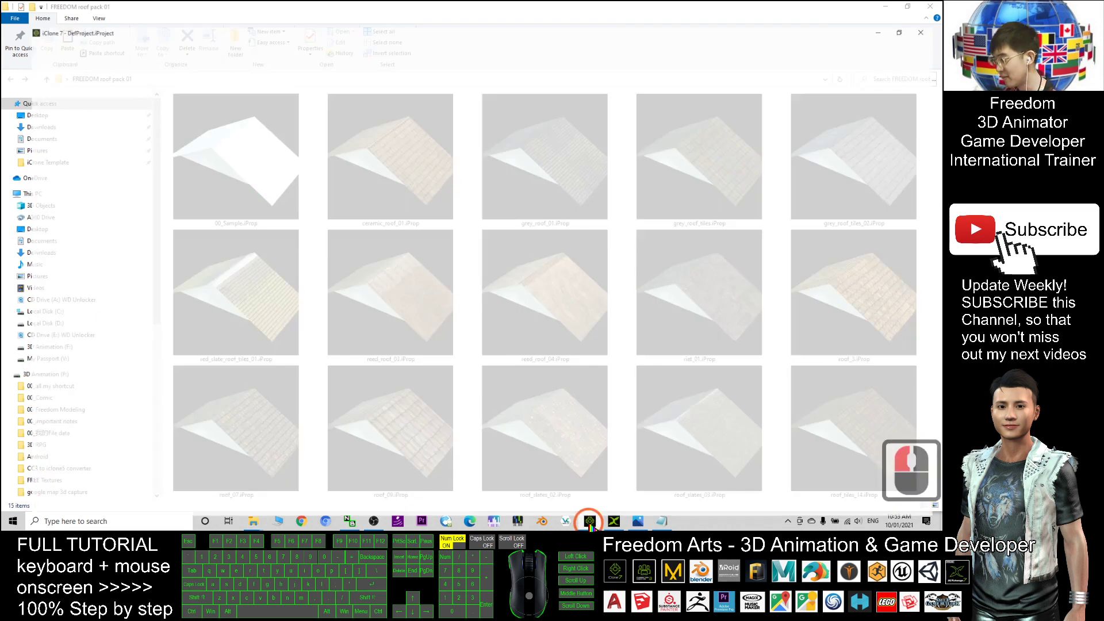
scroll(486, 290, down, 9)
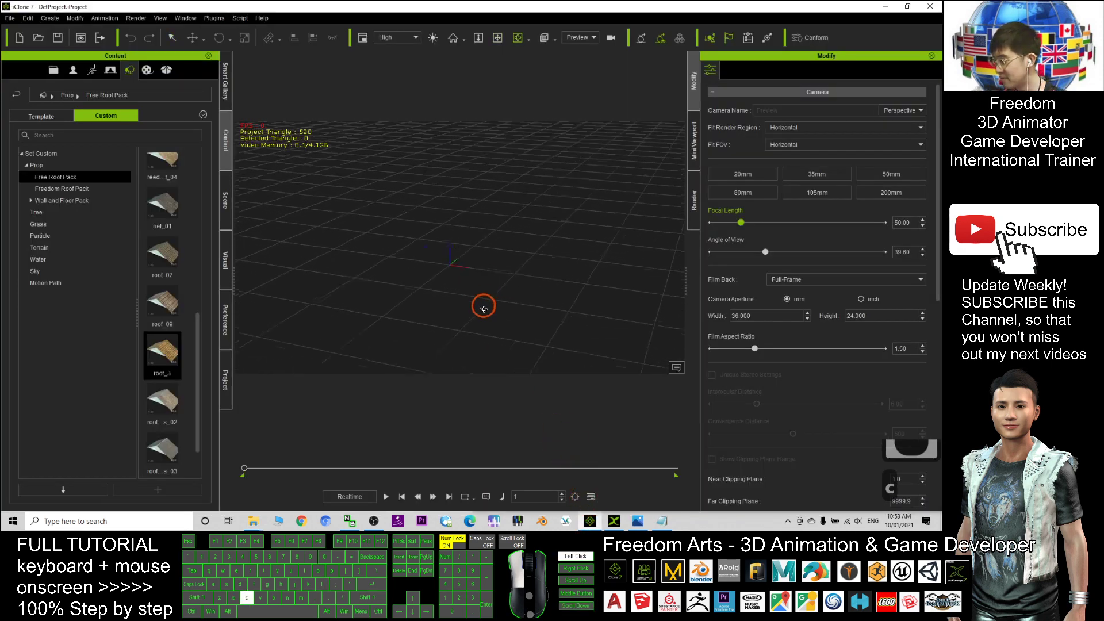
scroll(482, 295, down, 1)
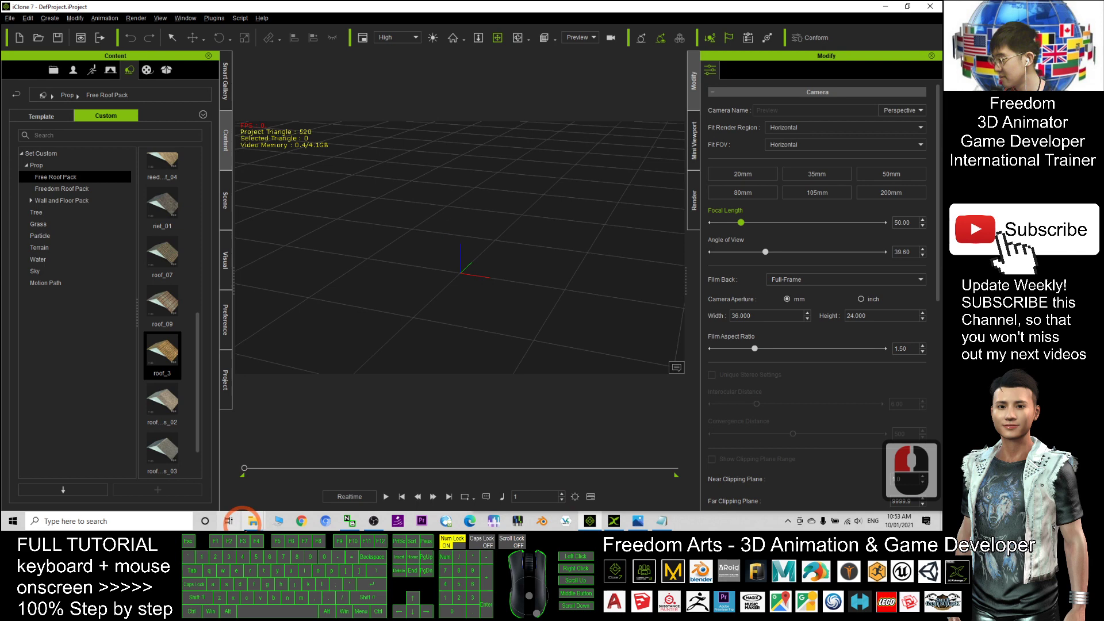
click(253, 521)
click(307, 487)
drag(459, 8, 202, 48)
scroll(322, 206, down, 3)
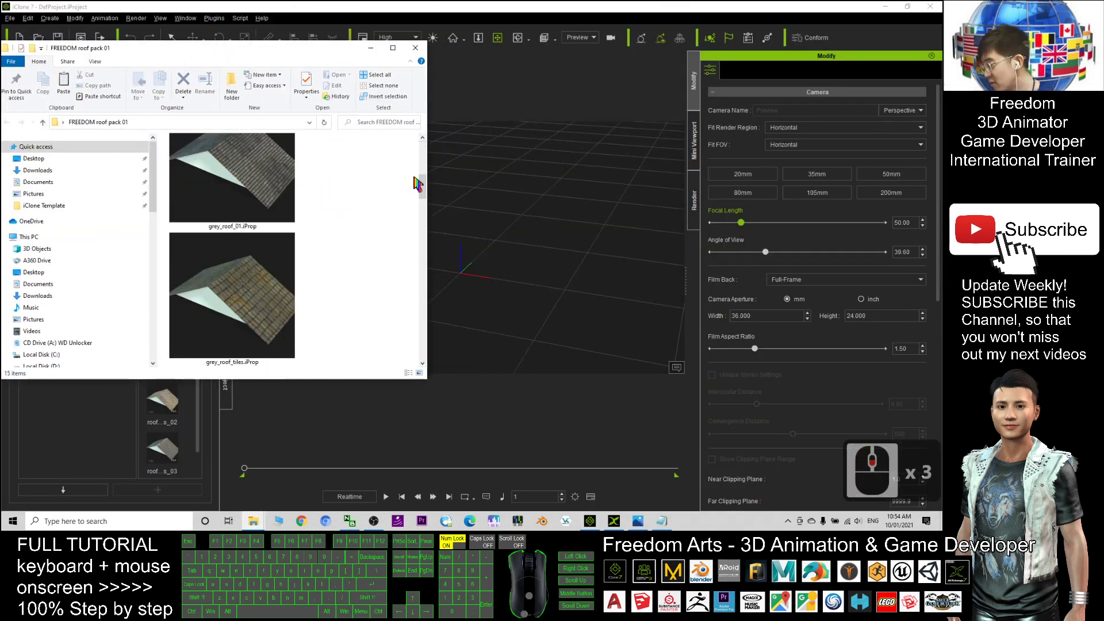
drag(326, 56, 195, 42)
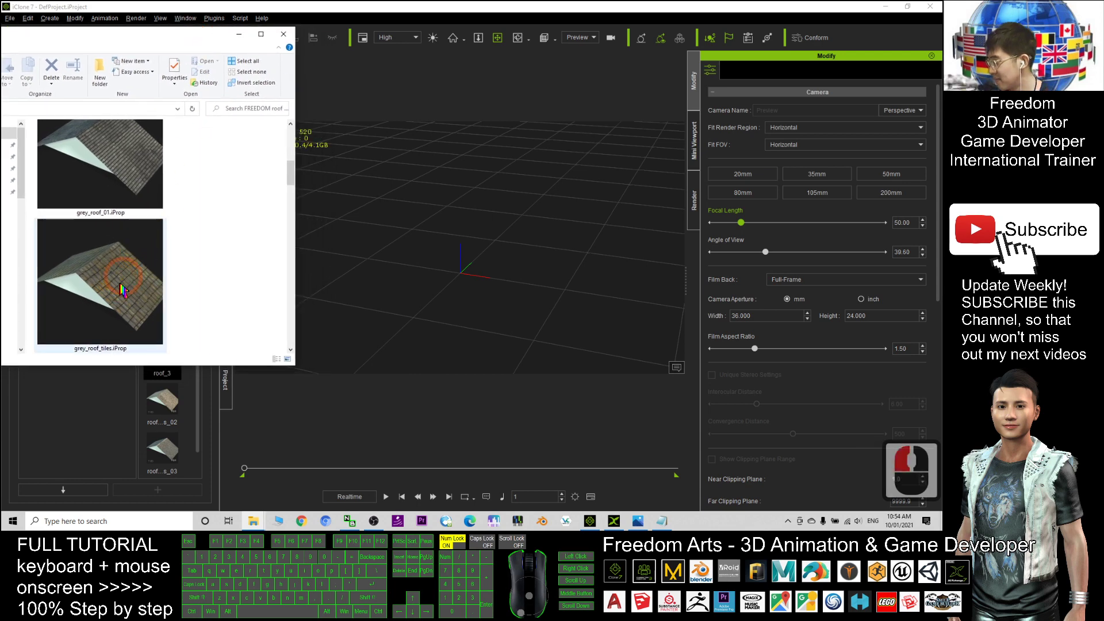
drag(119, 285, 453, 285)
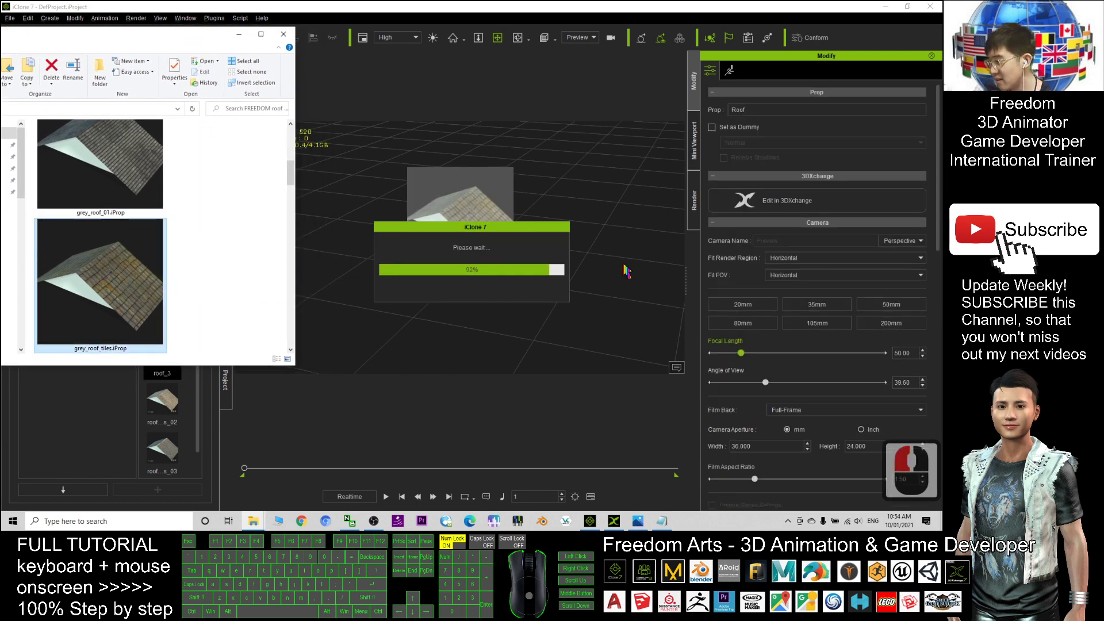
drag(209, 35, 643, 123)
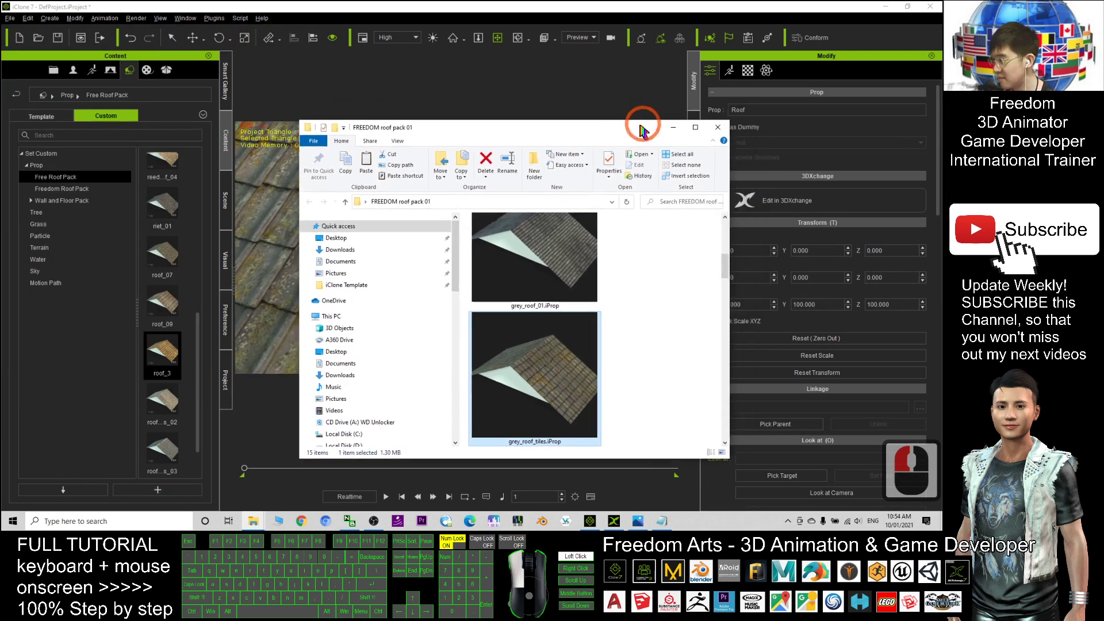
click(620, 3)
Examine the loaded roof's gable and tile surface up close, along with its material settings
scroll(581, 204, down, 8)
shift+scroll(581, 204, down, 5)
shift+scroll(576, 214, up, 3)
key(c)
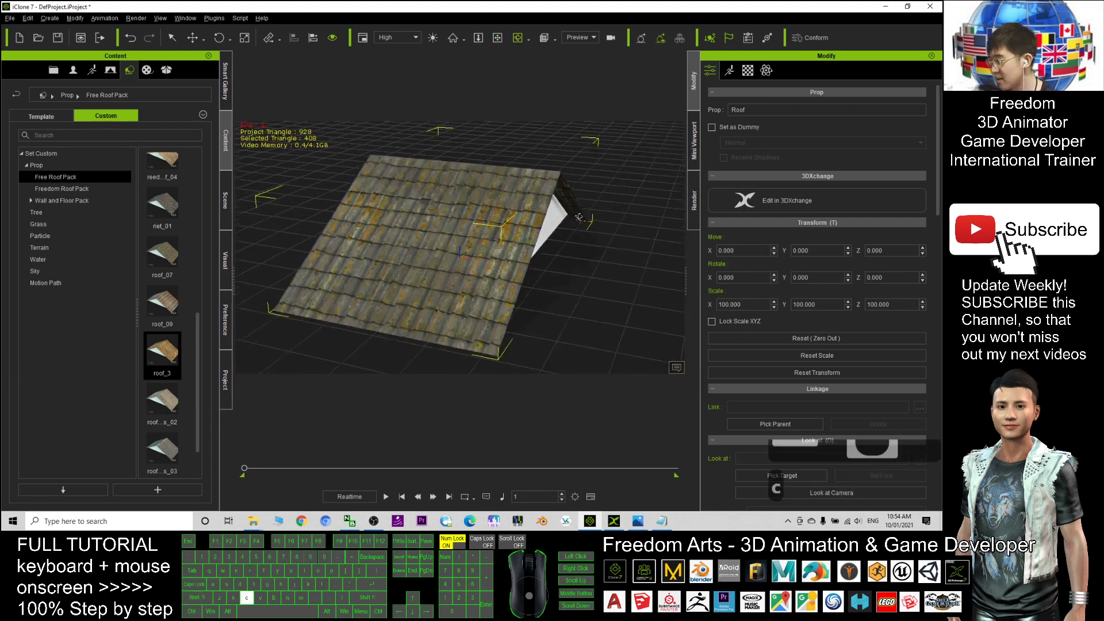
drag(575, 214, 490, 227)
scroll(490, 226, up, 20)
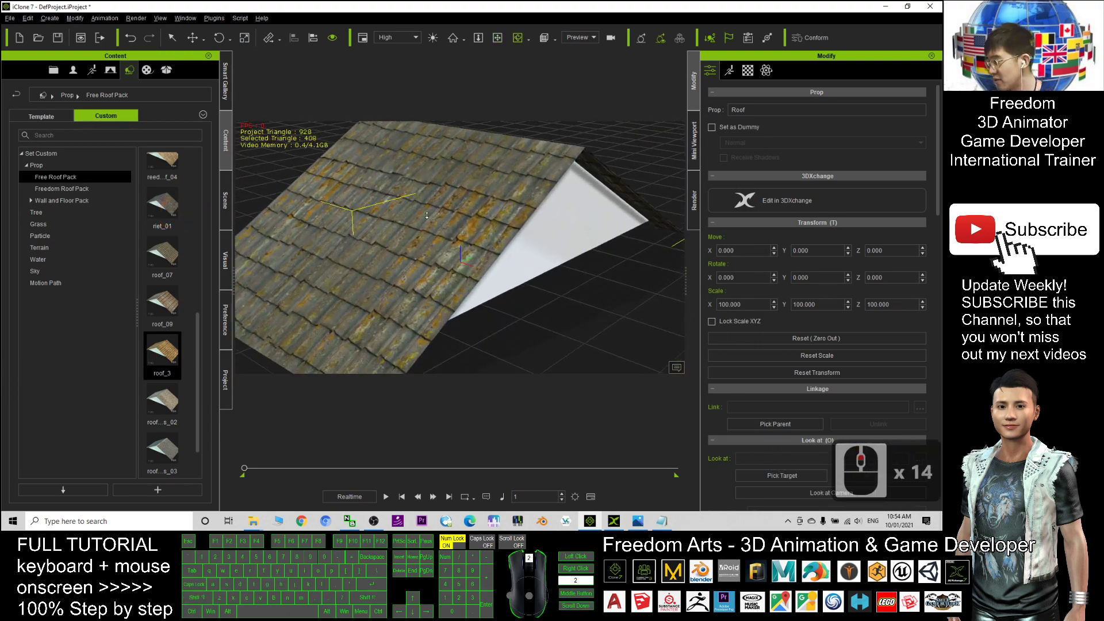
mouse_move(414, 254)
mouse_down()
mouse_move(586, 261)
mouse_move(333, 253)
mouse_move(409, 259)
mouse_up()
key(x)
click(749, 72)
key(c)
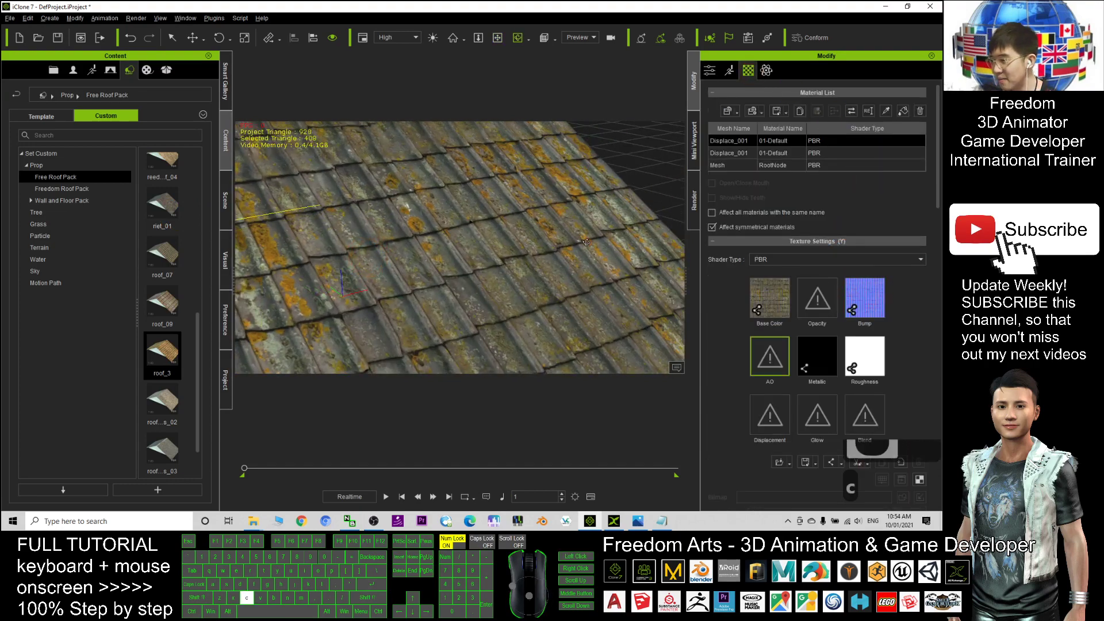
drag(540, 253, 423, 241)
key(x)
key(c)
Try rotating the scene's Key light to relight the roof tiles, and undo the rotation
click(225, 207)
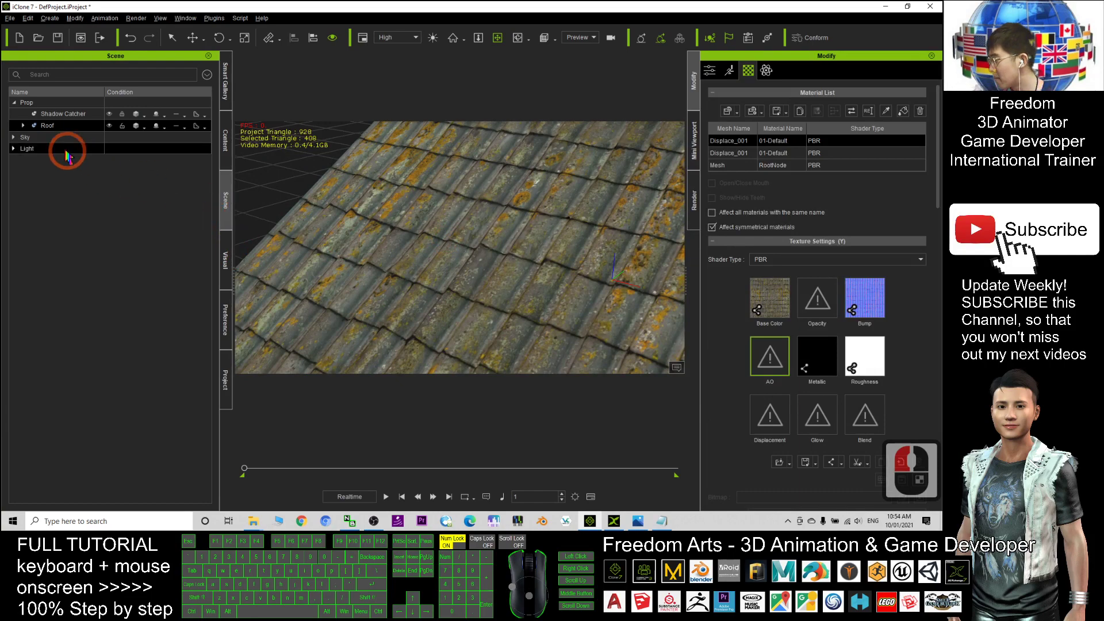
click(14, 160)
click(81, 172)
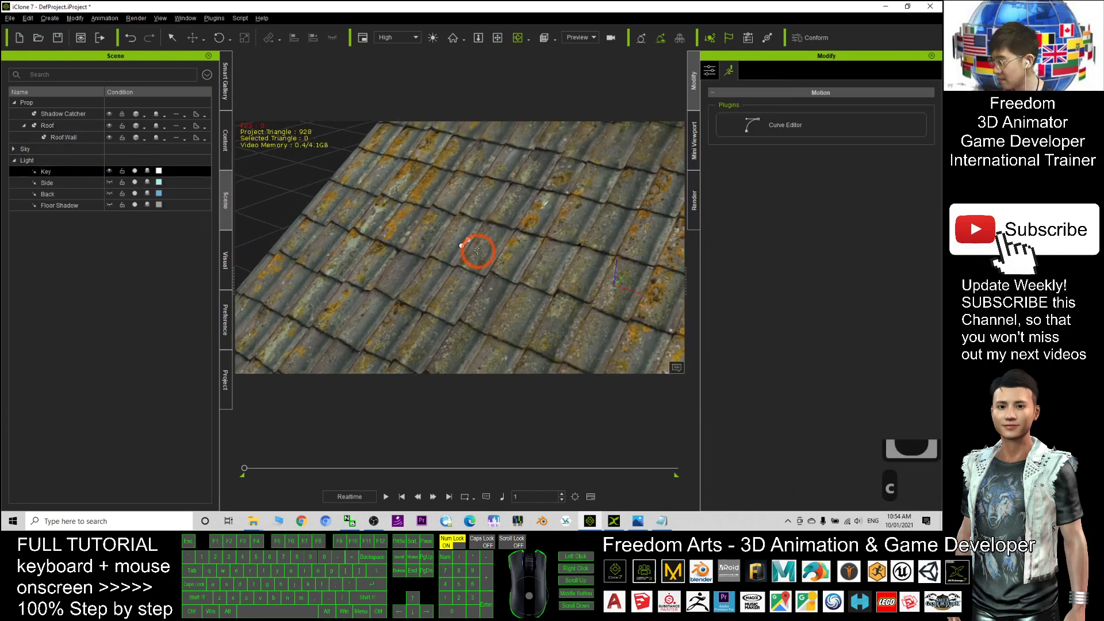
key(e)
drag(454, 265, 458, 237)
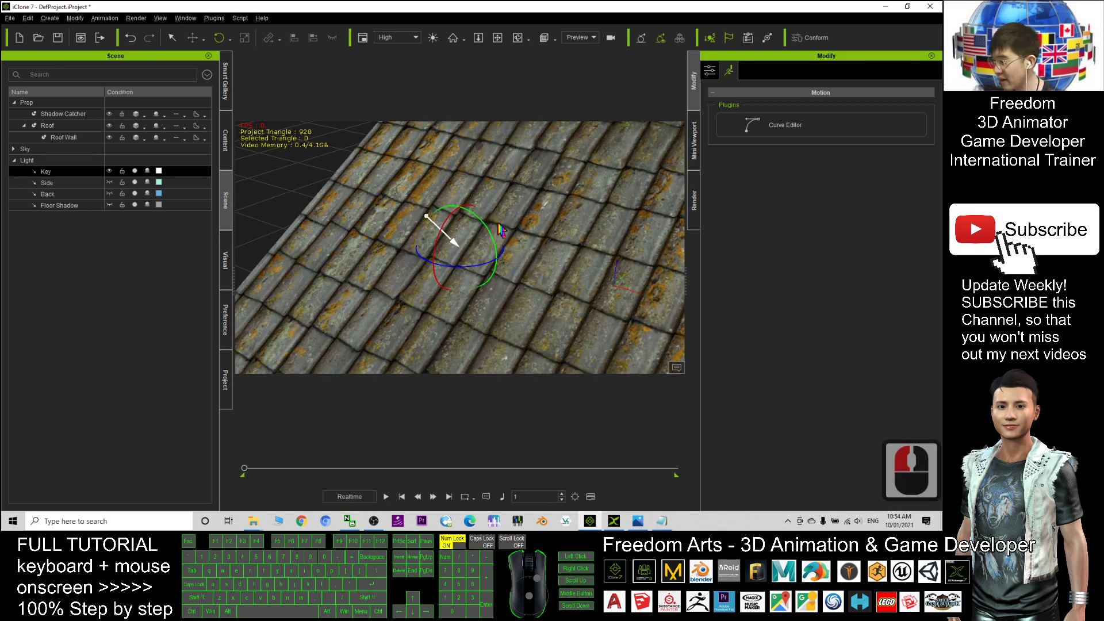
key(c)
drag(276, 239, 397, 260)
key(x)
drag(535, 251, 259, 237)
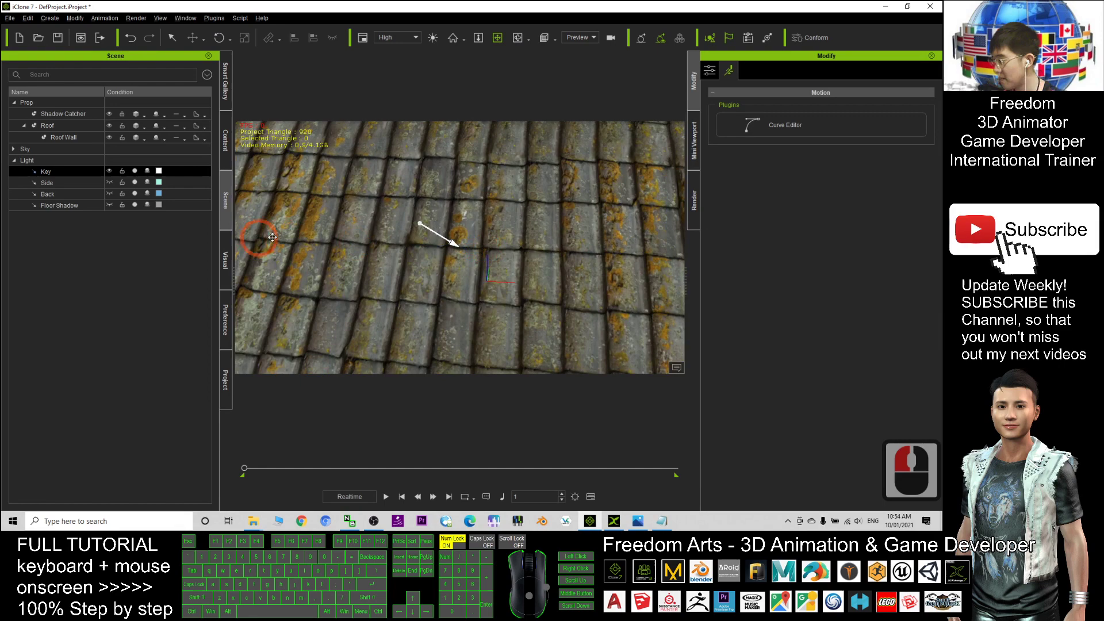
key(ctrl+z)
Select the Roof prop in the scene and show its material and texture settings
scroll(458, 235, down, 16)
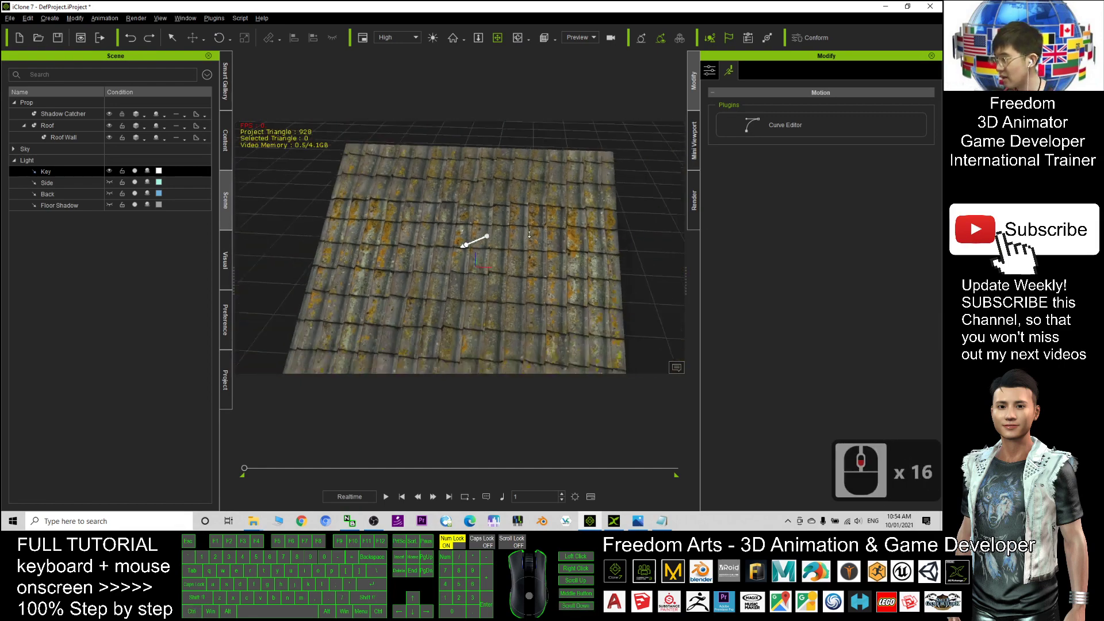
key(c)
drag(437, 227, 407, 229)
key(q)
double_click(441, 221)
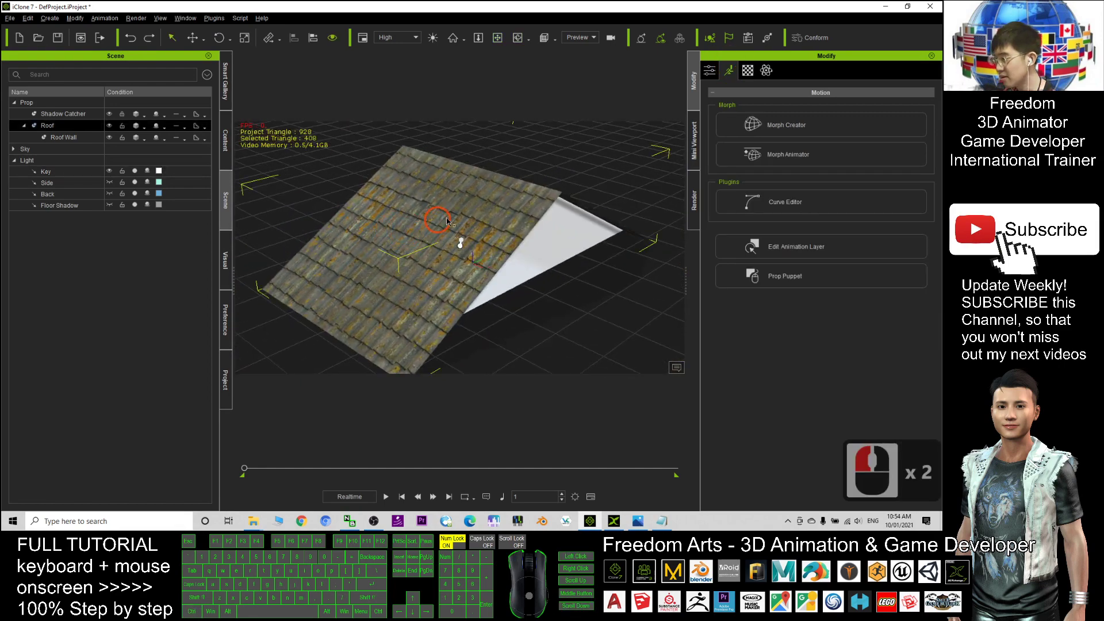
click(748, 70)
scroll(558, 219, down, 20)
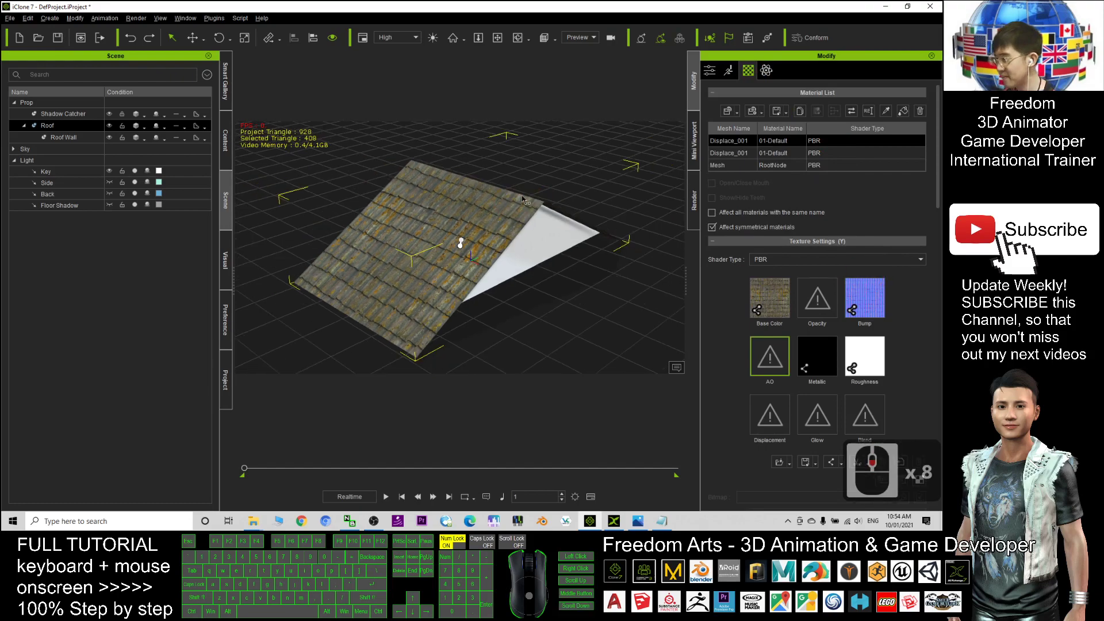
Examine the whole Roof prop in the scene and its Roof Wall sub-item in the object list
key(x)
drag(558, 220, 357, 132)
key(c)
drag(455, 247, 490, 254)
click(457, 217)
click(20, 143)
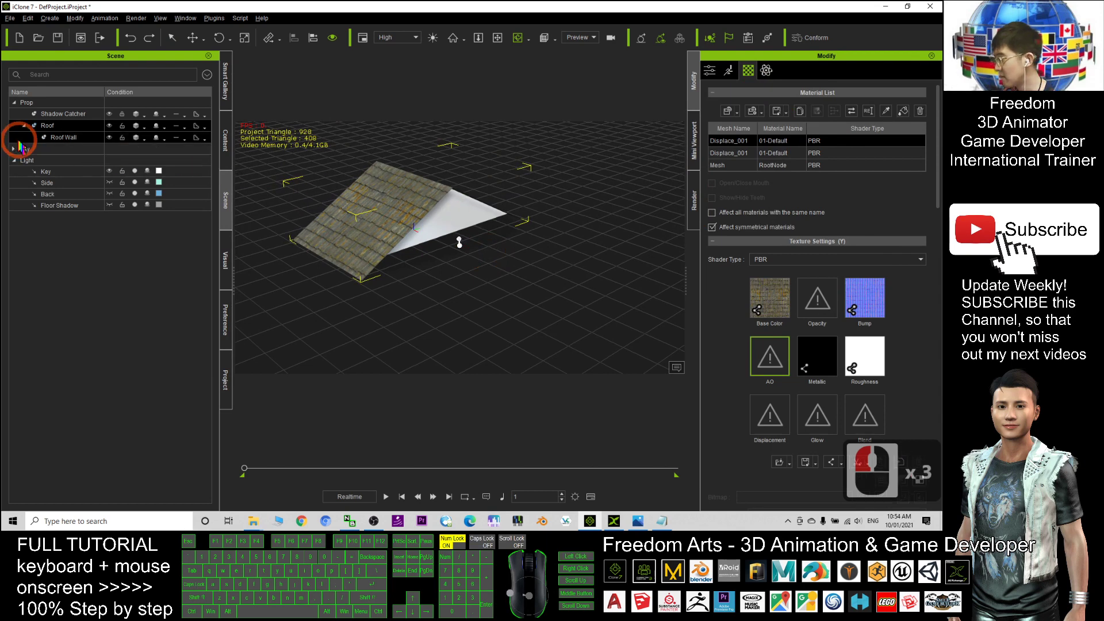
click(48, 127)
click(222, 209)
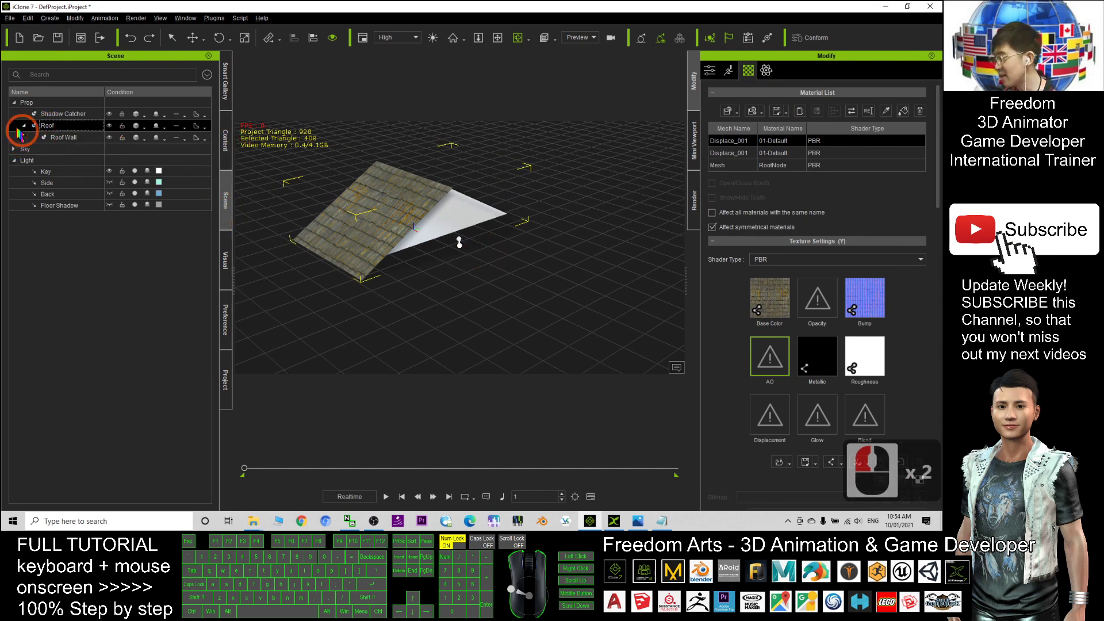
Select the Roof Wall sub-item under the Roof prop to show its separate material and texture settings
click(47, 126)
click(67, 138)
click(481, 209)
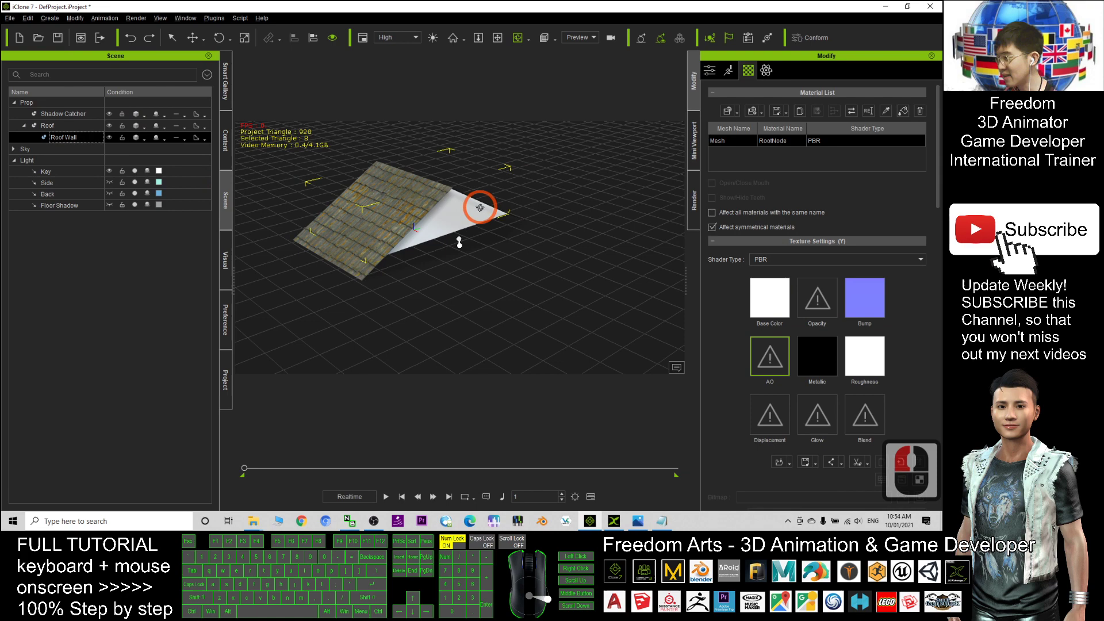
key(c)
drag(506, 234, 462, 233)
Try moving the Roof Wall away from the roof, and undo the move
key(w)
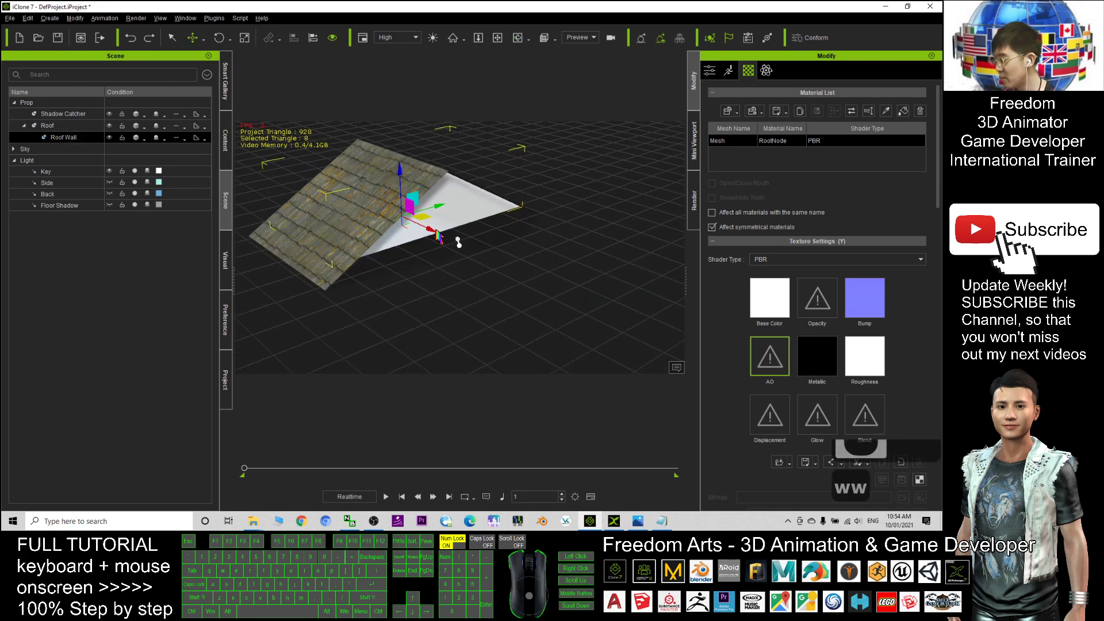
key(w)
drag(430, 230, 359, 197)
drag(440, 259, 528, 300)
drag(593, 244, 495, 248)
key(ctrl+z)
key(c)
key(x)
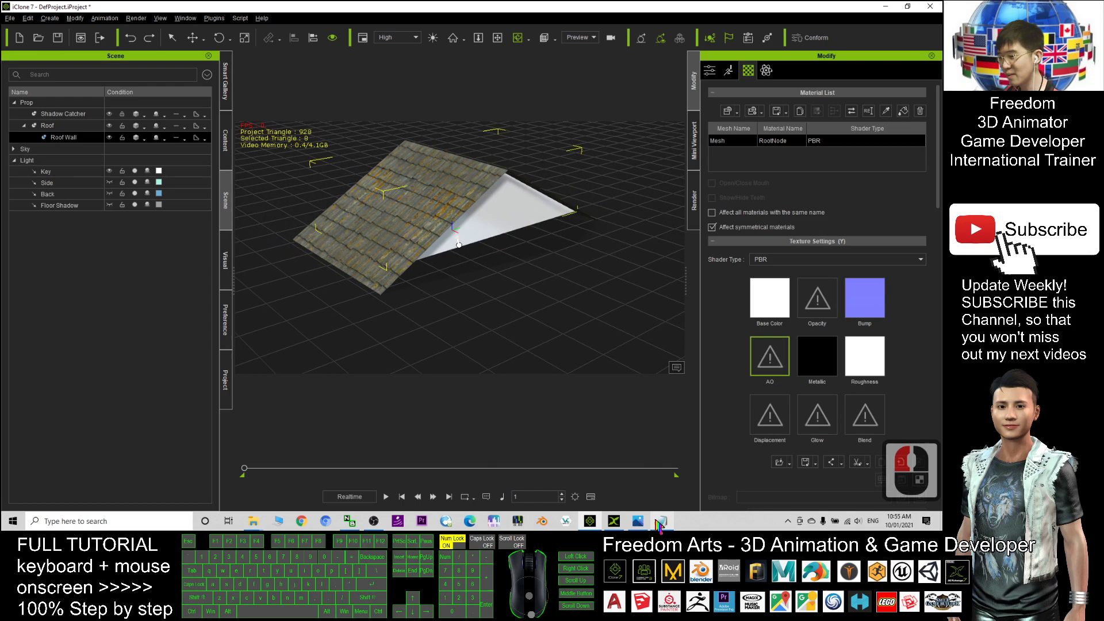
Switch to Notes.txt in Notepad and examine the TextureHaven Megapack.zip download link, texture source and usage terms
click(661, 521)
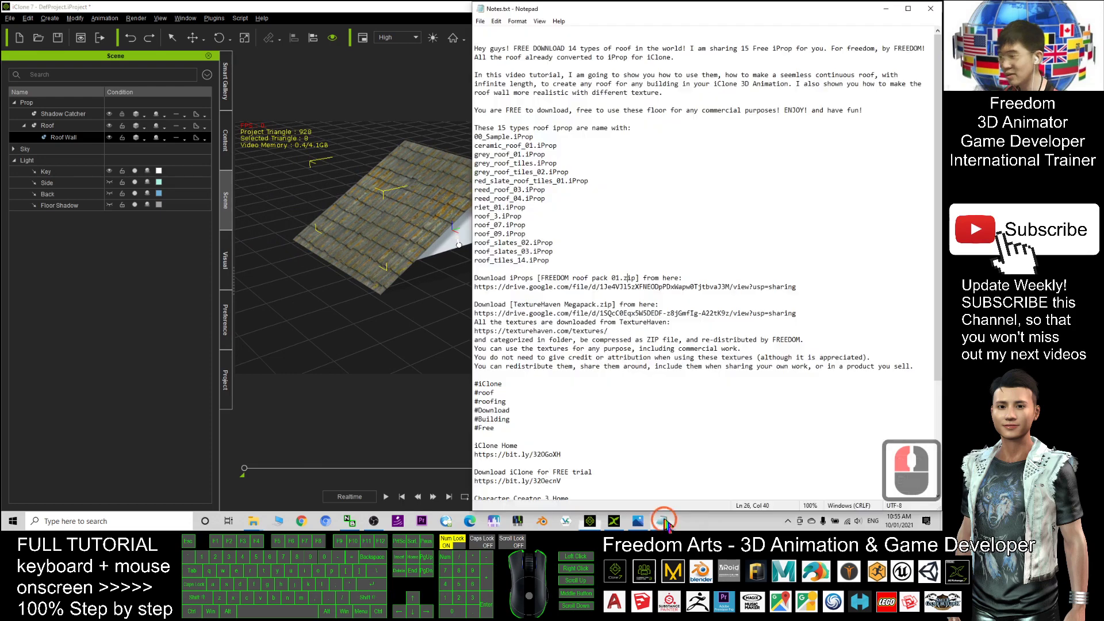
click(576, 278)
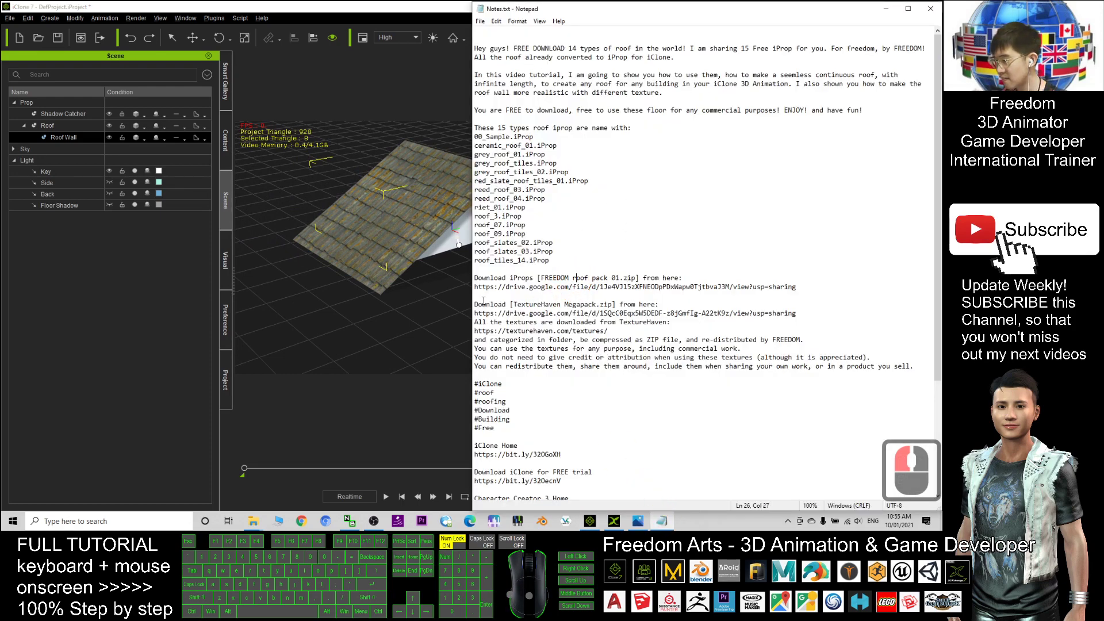
click(525, 306)
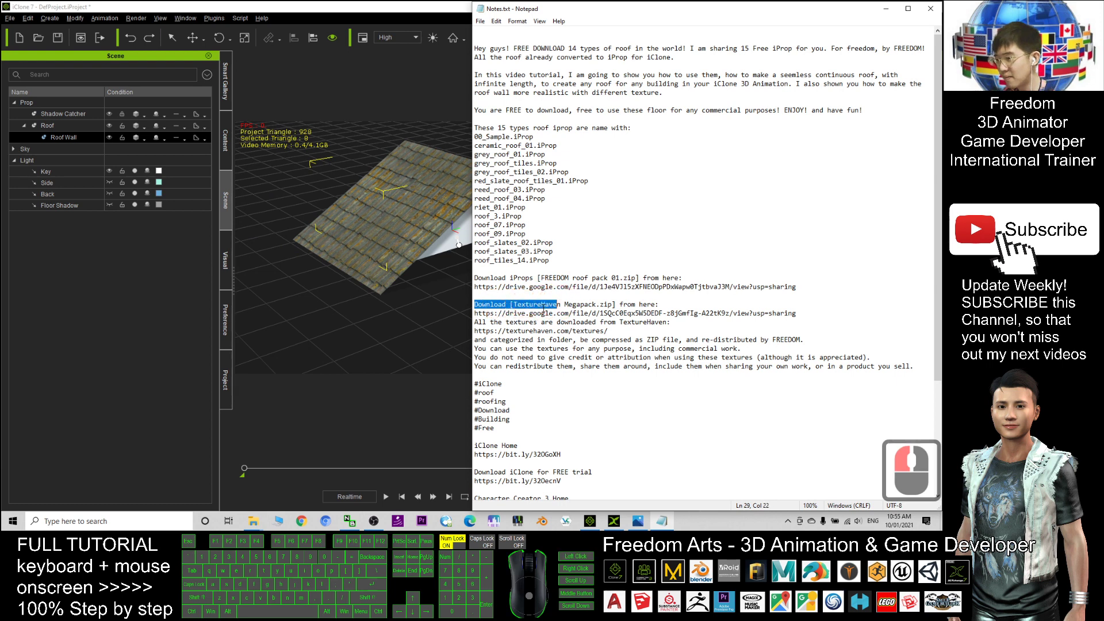
double_click(515, 308)
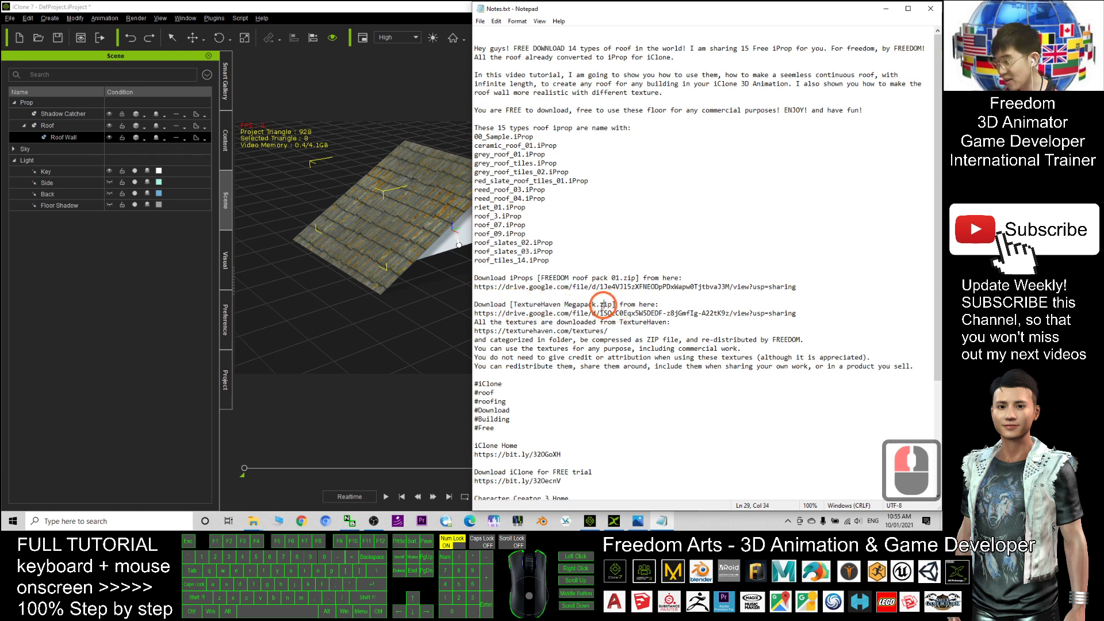
click(488, 313)
drag(475, 314, 775, 313)
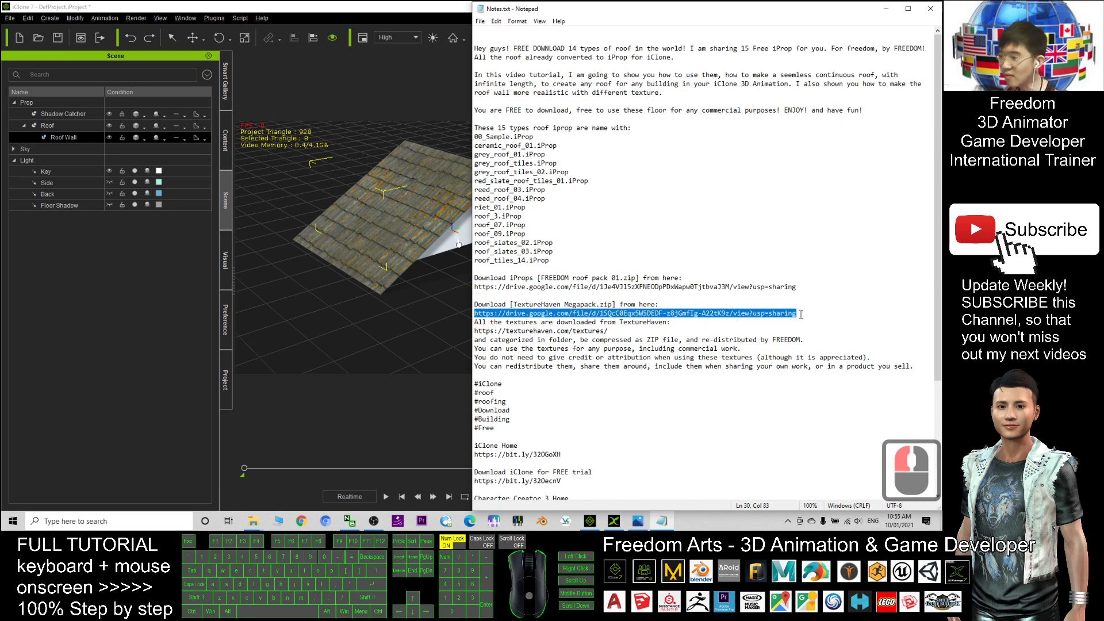
click(621, 322)
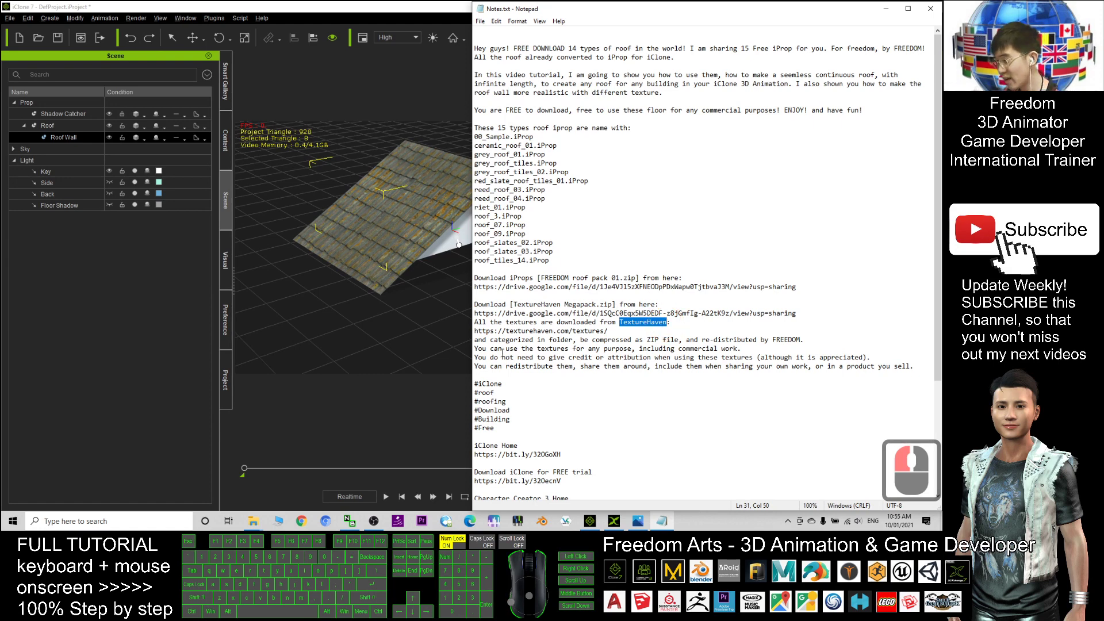
drag(524, 349, 663, 353)
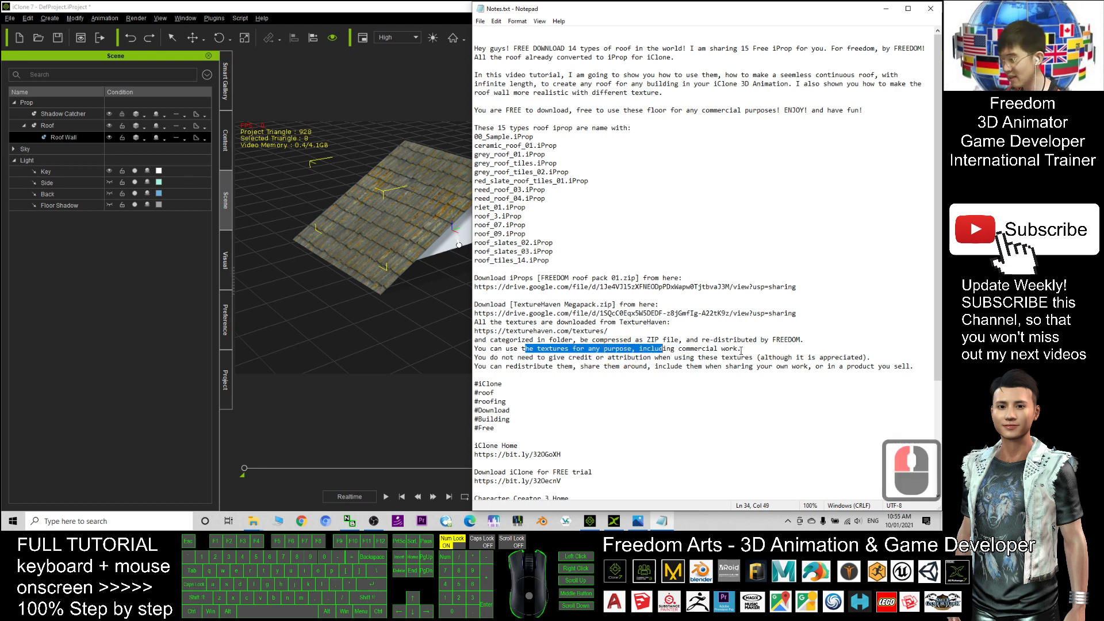
drag(534, 358, 649, 357)
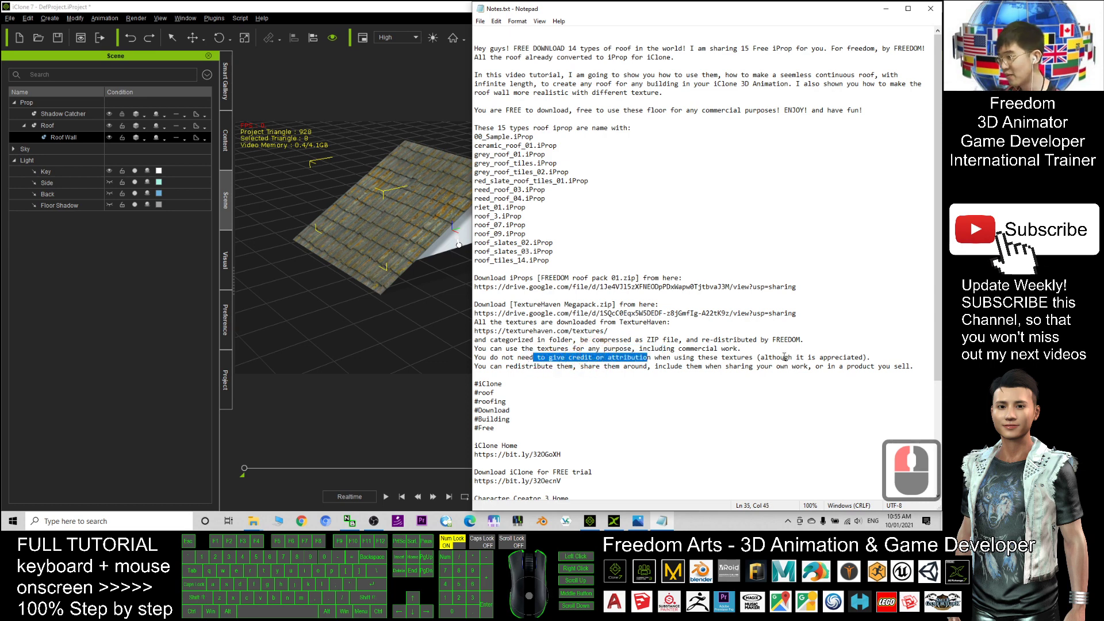
double_click(624, 375)
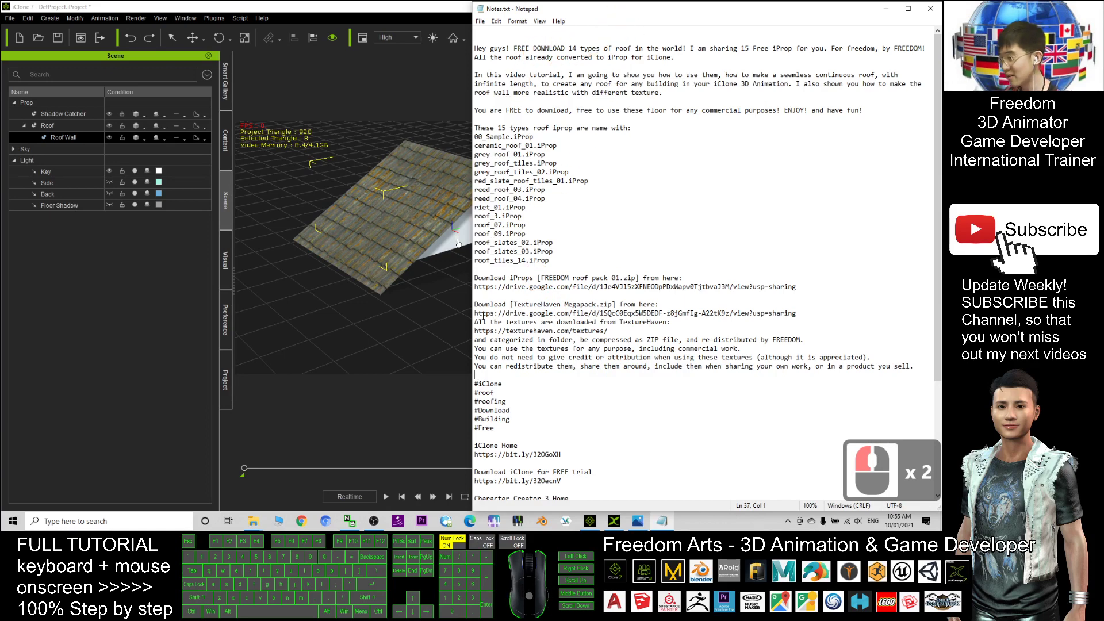
drag(472, 314, 671, 322)
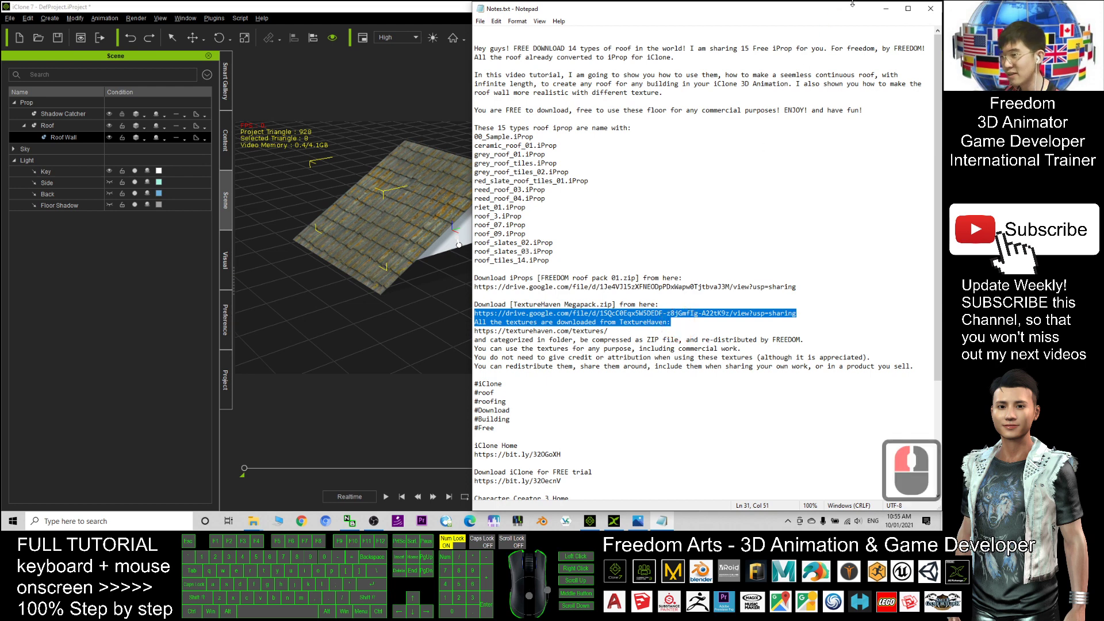
Go to the desktop and open the extracted TextureHaven Megapack folder in a maximized window
click(884, 9)
click(886, 8)
click(35, 228)
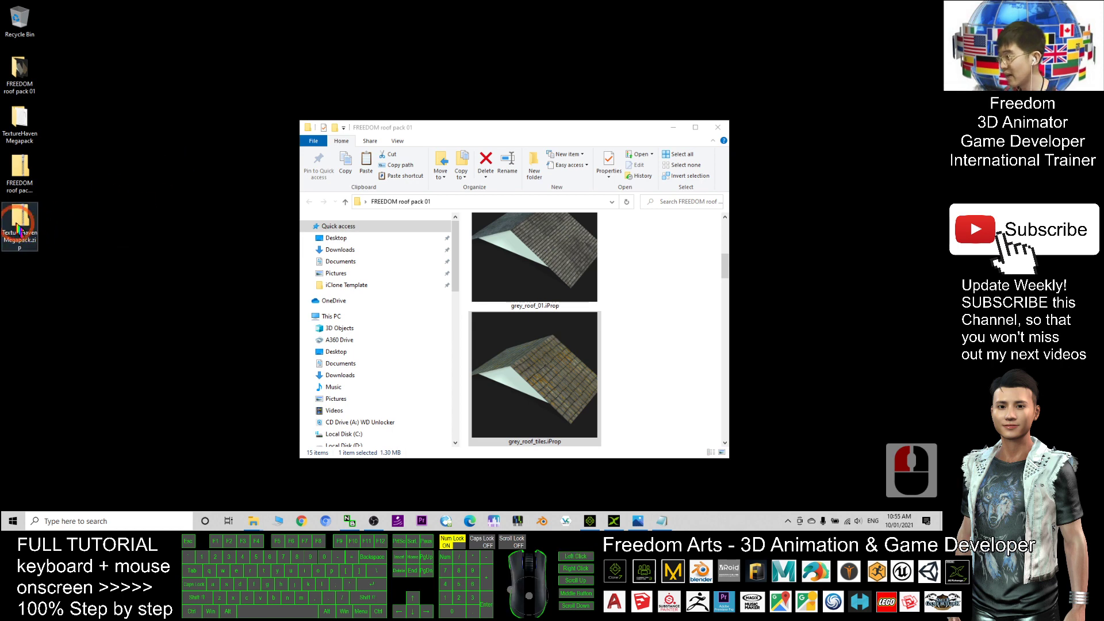
right_click(17, 229)
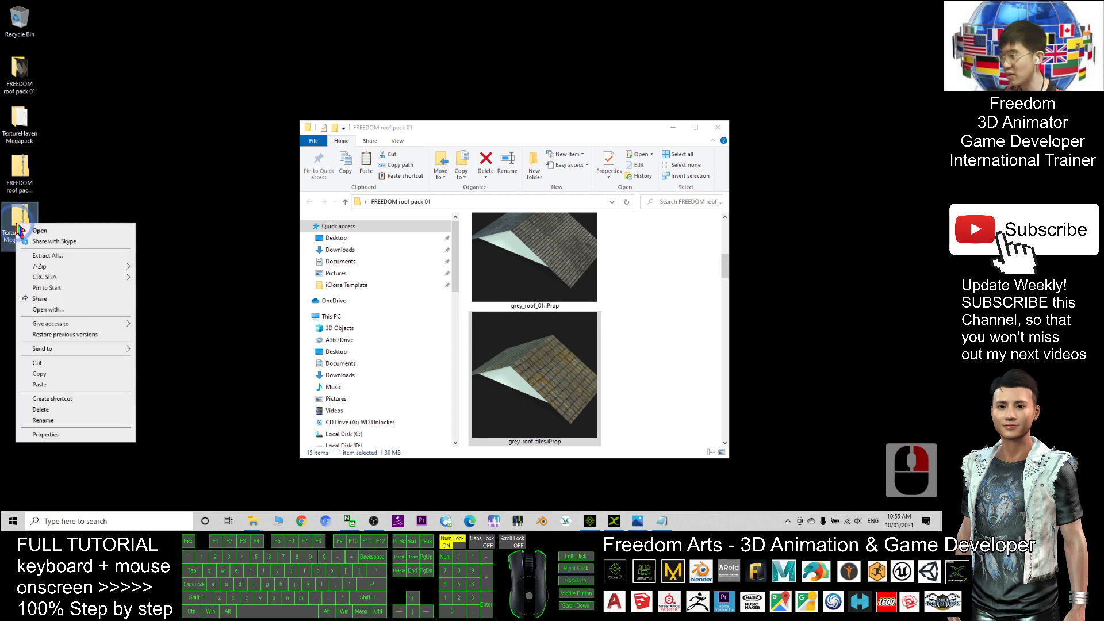
click(141, 184)
double_click(23, 121)
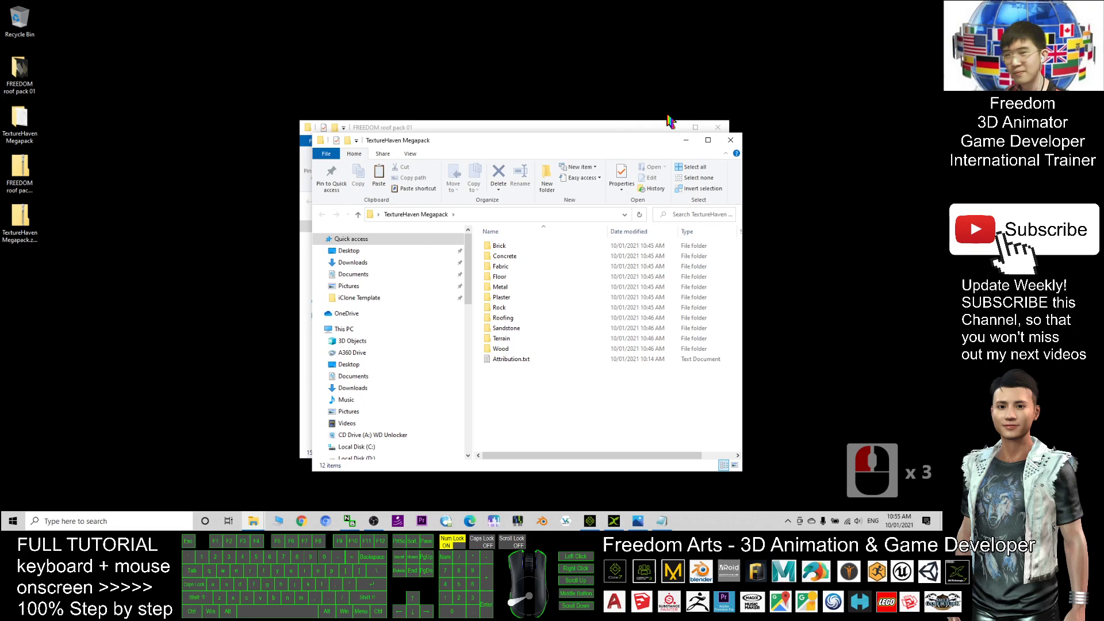
drag(607, 134, 547, 5)
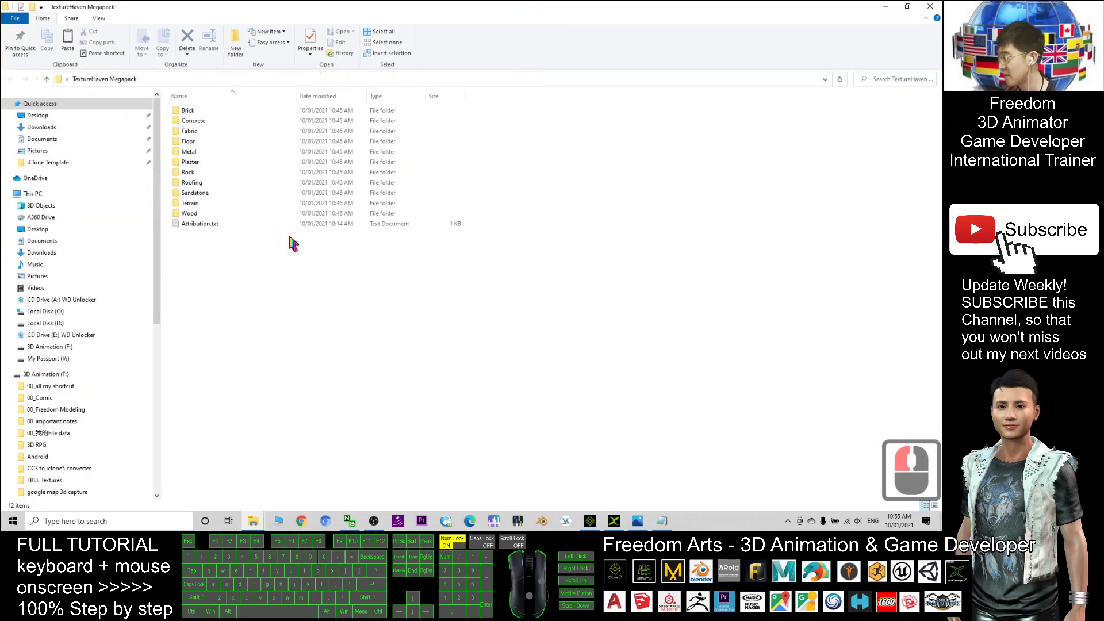
click(528, 293)
Open the castle_brick_02_red_1k_jpg texture folder inside the megapack's Brick folder
click(218, 123)
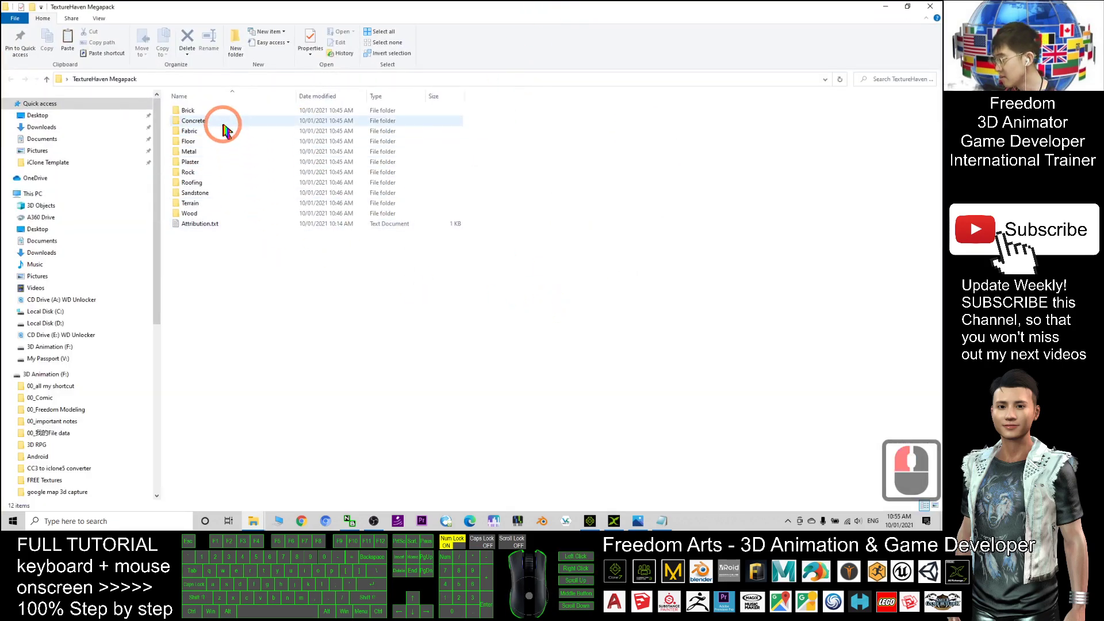
click(198, 110)
double_click(200, 110)
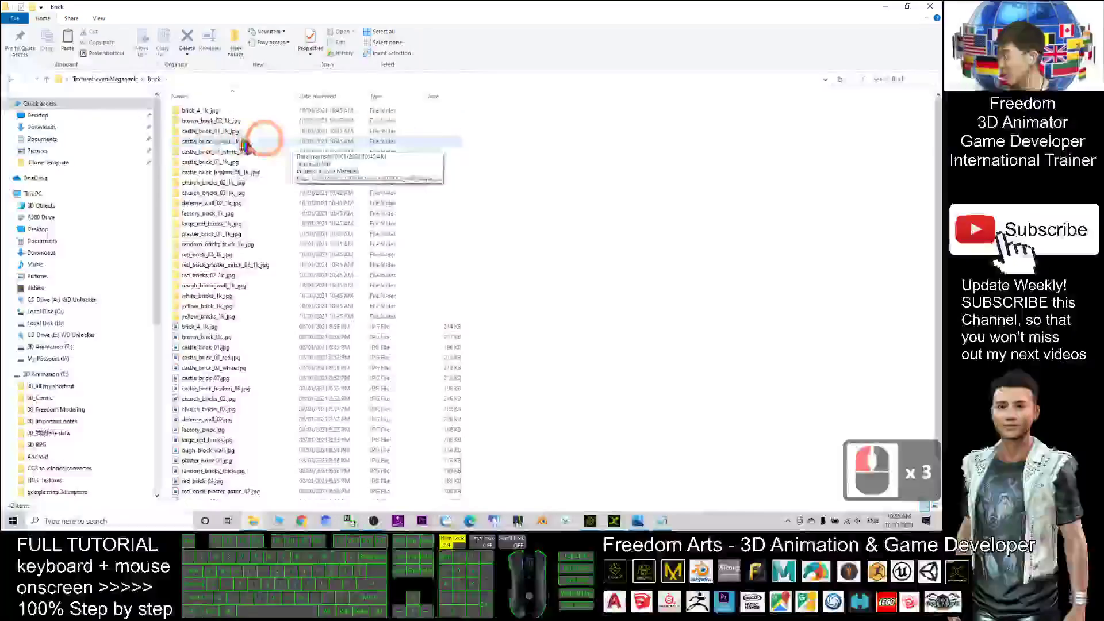
key(alt+Left)
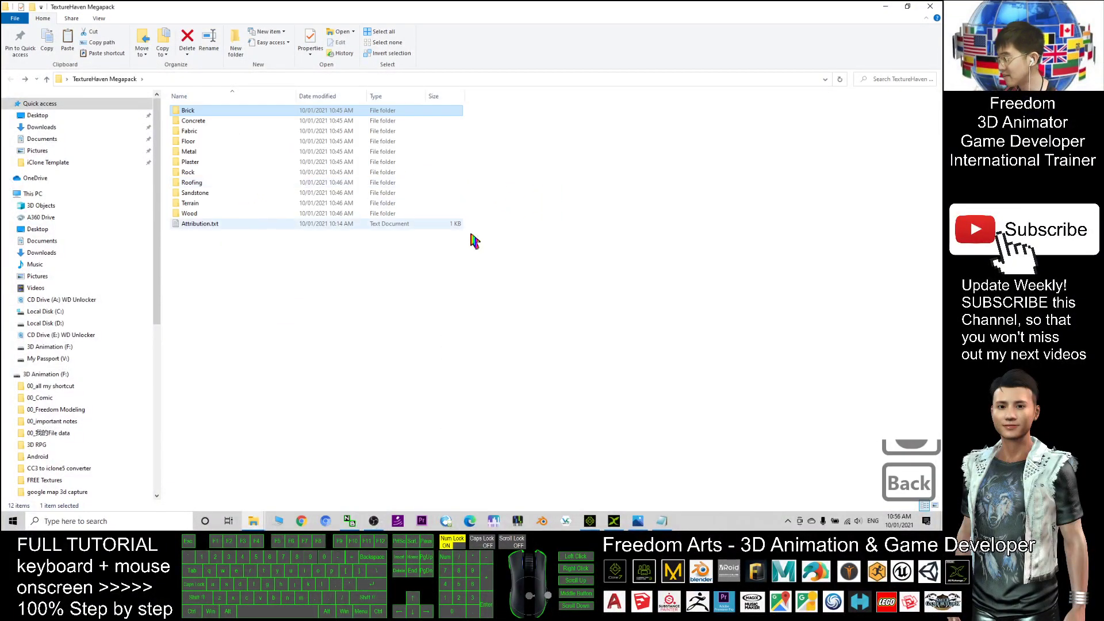
double_click(212, 110)
double_click(209, 141)
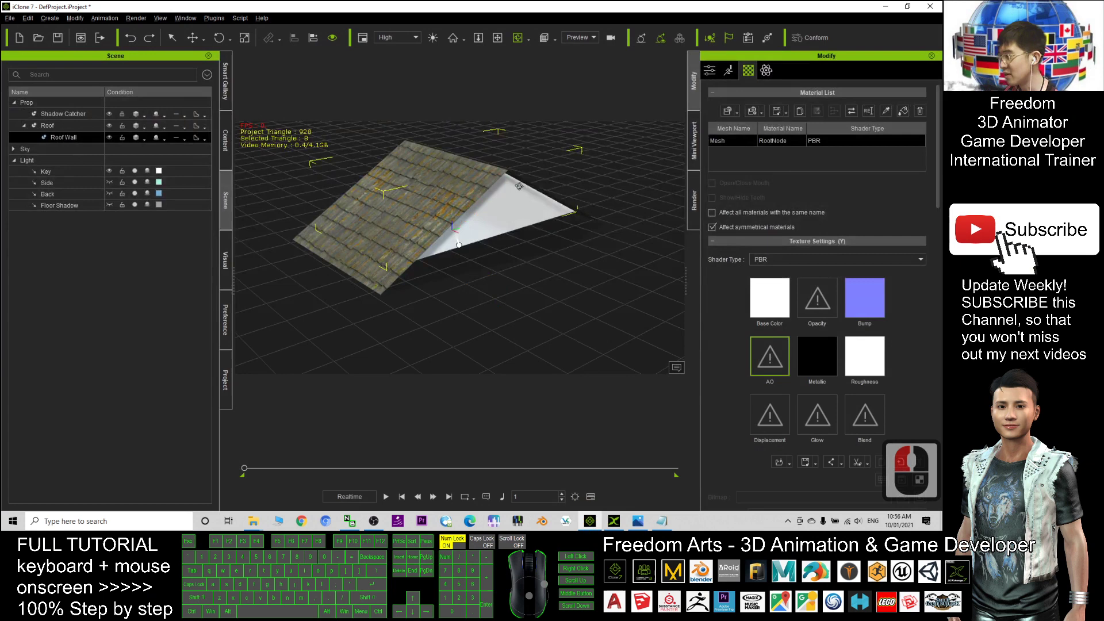
Switch to iClone 7 and select the white gable wall of the roof in the viewport
scroll(520, 185, up, 17)
key(c)
drag(543, 187, 453, 147)
click(466, 177)
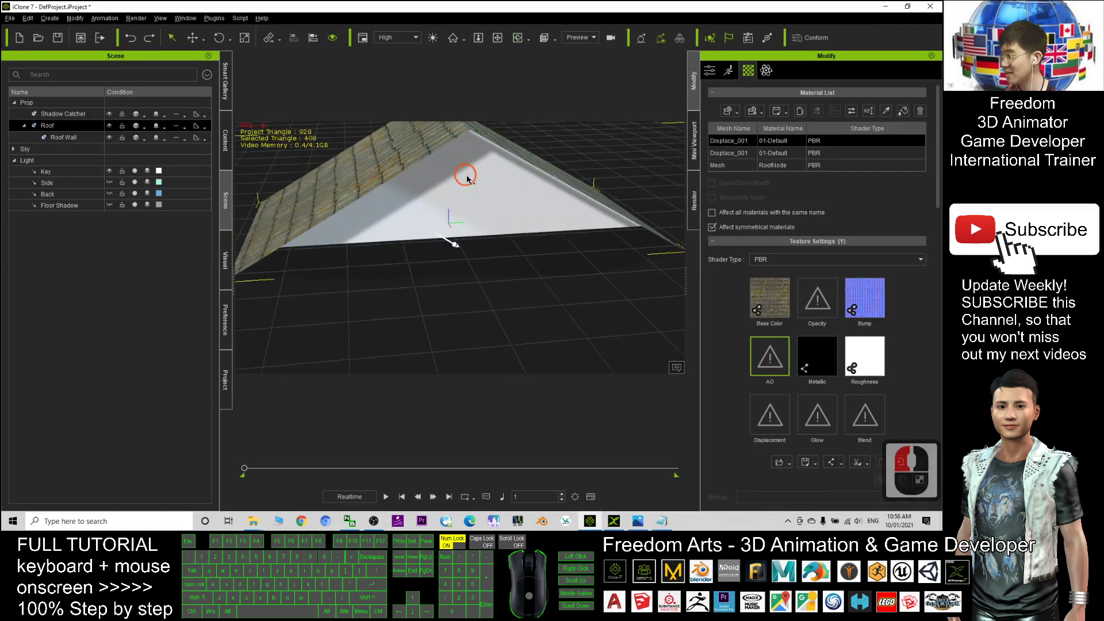
click(466, 176)
drag(461, 202, 308, 501)
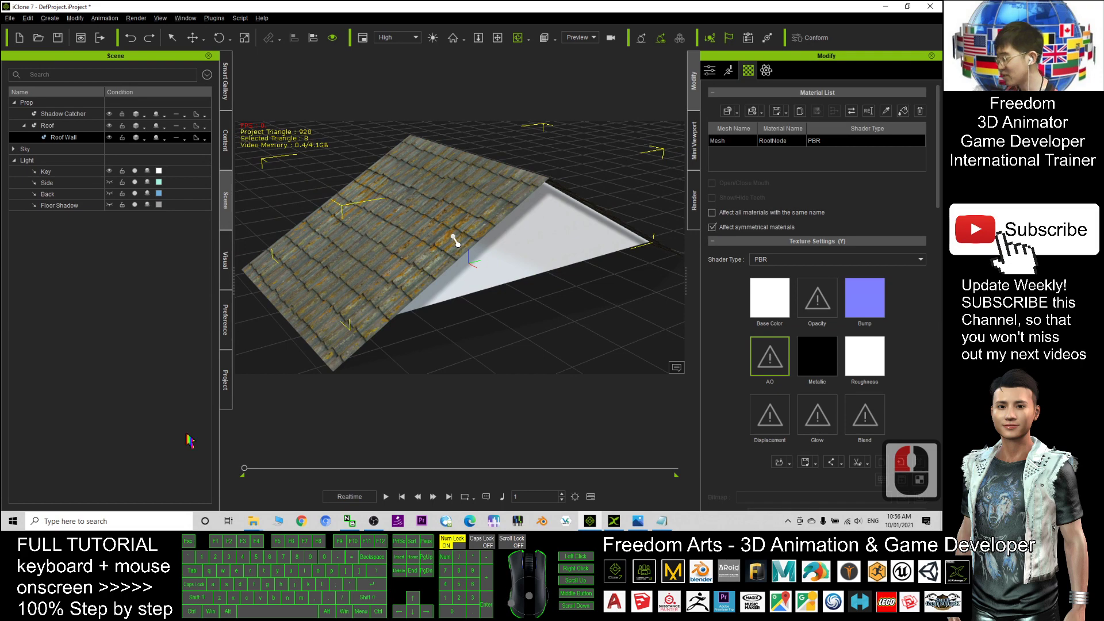
Bring the castle_brick_02_red_1k_jpg folder window to the front, reduced in size so the gable wall stays accessible beside it
click(257, 526)
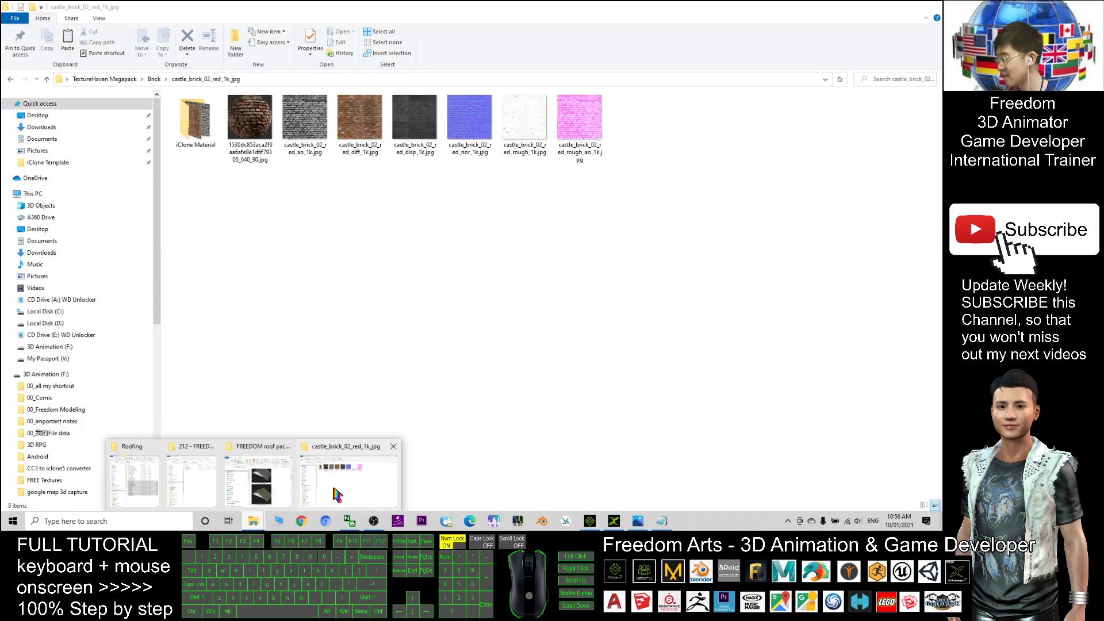
click(335, 489)
drag(437, 7, 238, 127)
Apply castle_brick_02_red_diff_1k.jpg to the Roof Wall as its base color texture
click(324, 245)
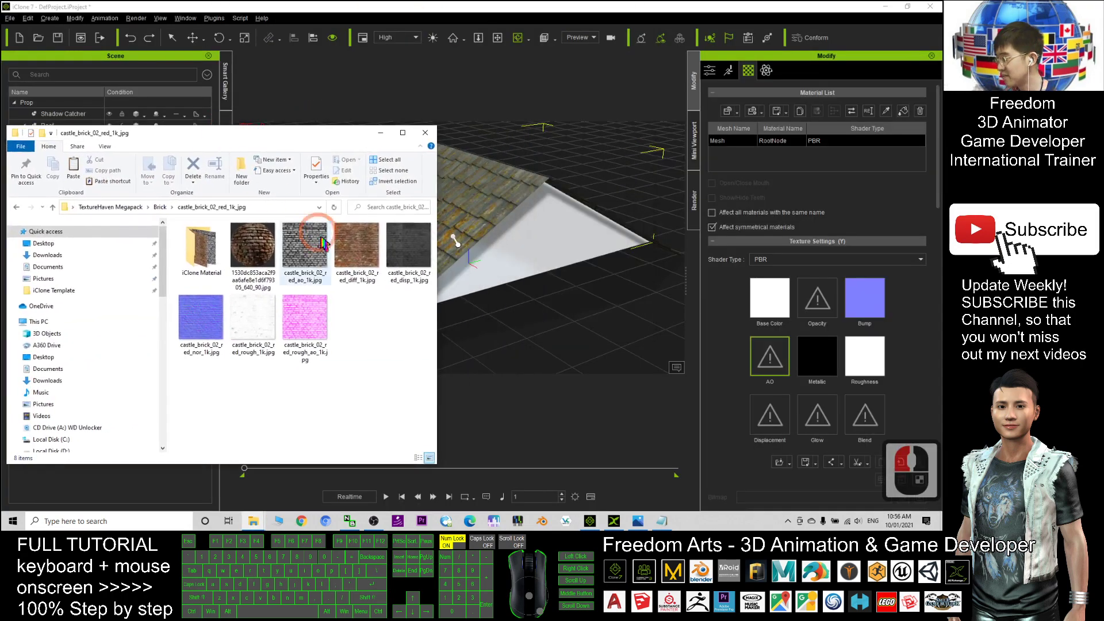
drag(527, 249, 484, 287)
click(527, 236)
Apply church_bricks_03_diff_1k.jpg from the church_bricks_03_1k_jpg folder as the Roof Wall's base color texture
mouse_move(253, 524)
click(340, 463)
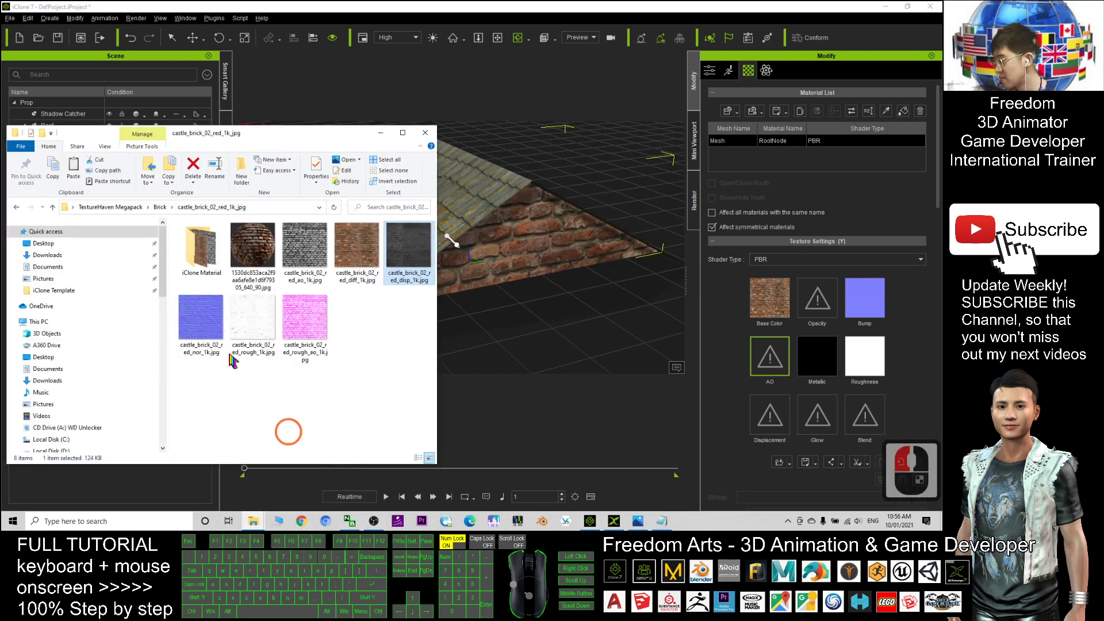
key(alt+Left)
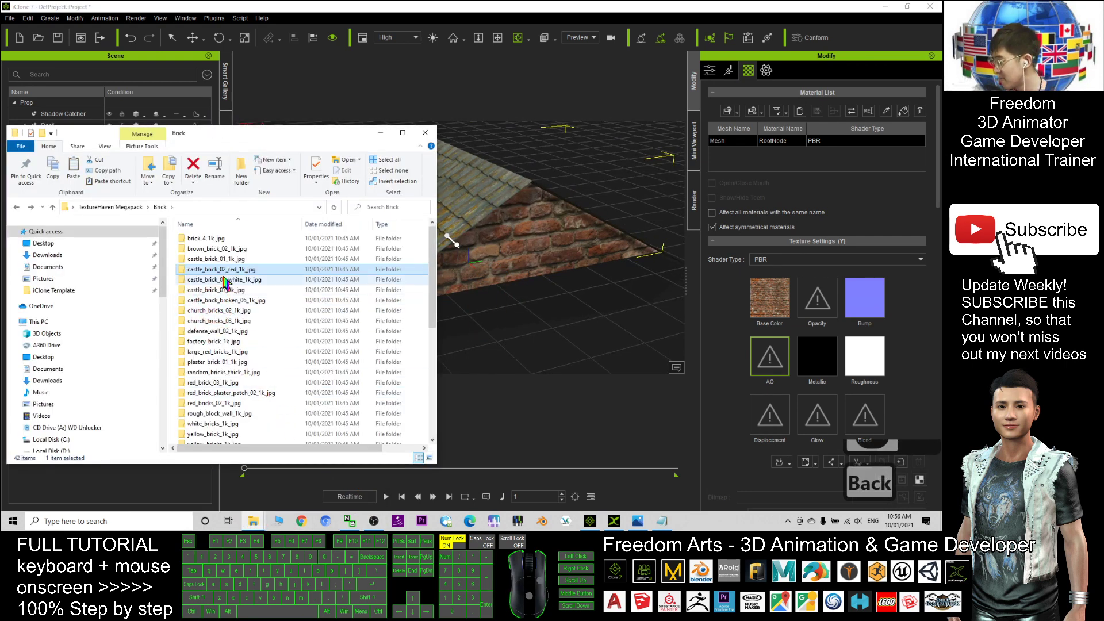
double_click(221, 321)
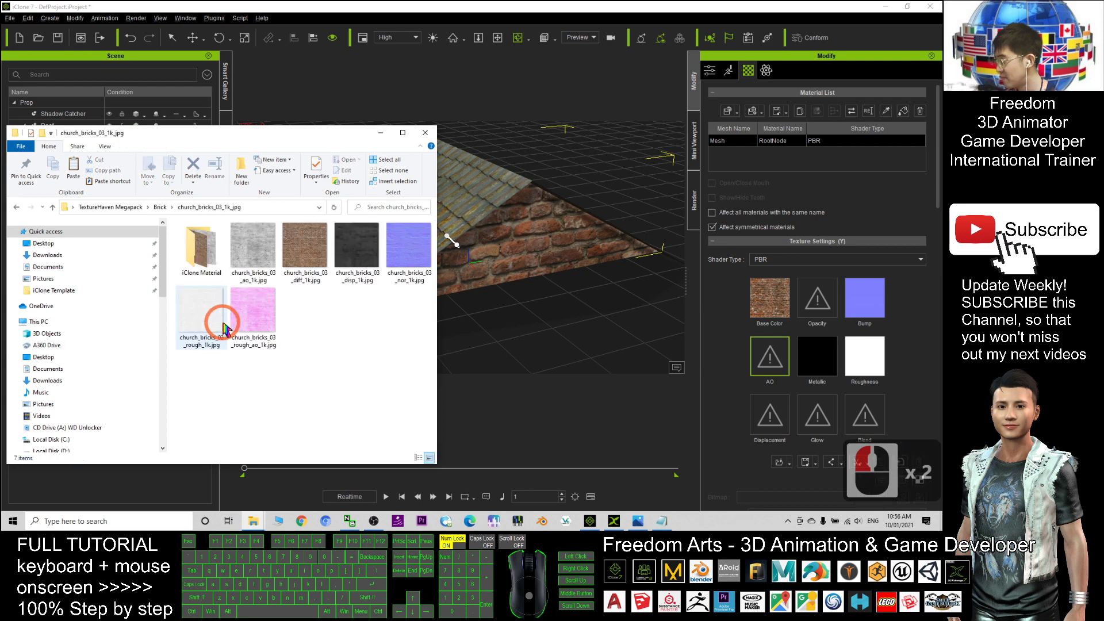
drag(474, 251, 562, 239)
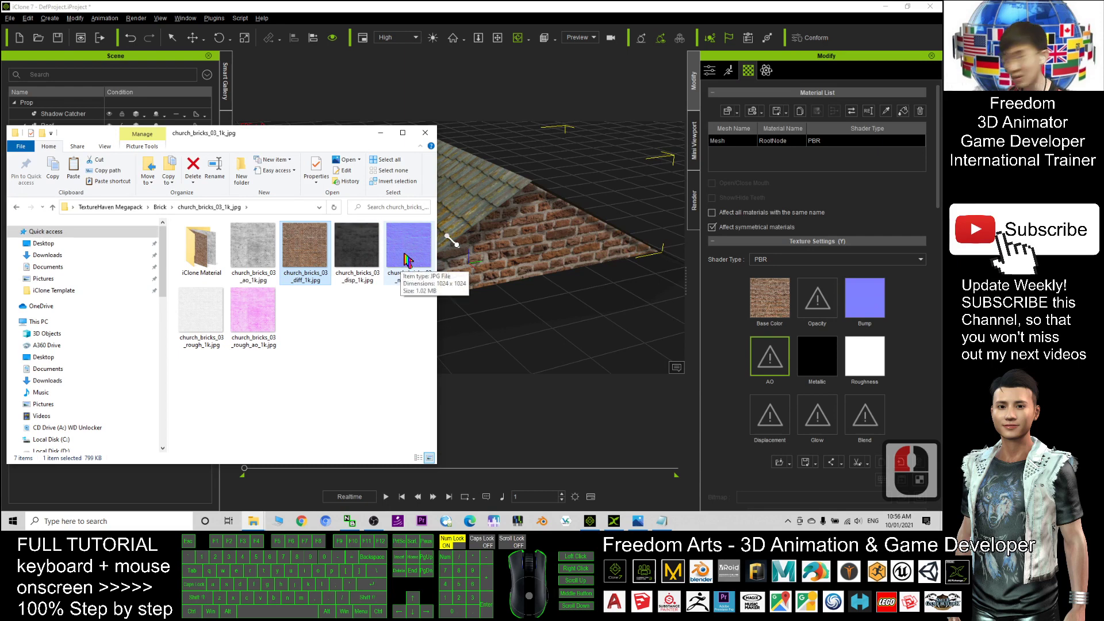
Load church_bricks_03_nor_1k.jpg into the Roof Wall's Bump channel, imported as a Normal Map
drag(405, 260, 868, 302)
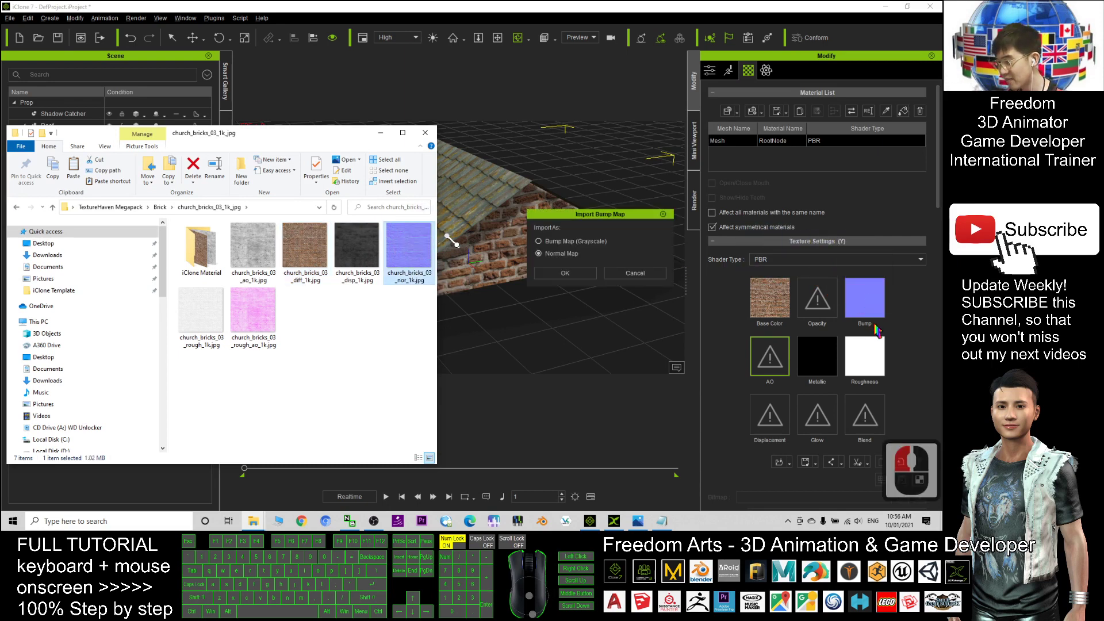
click(555, 273)
scroll(427, 258, up, 15)
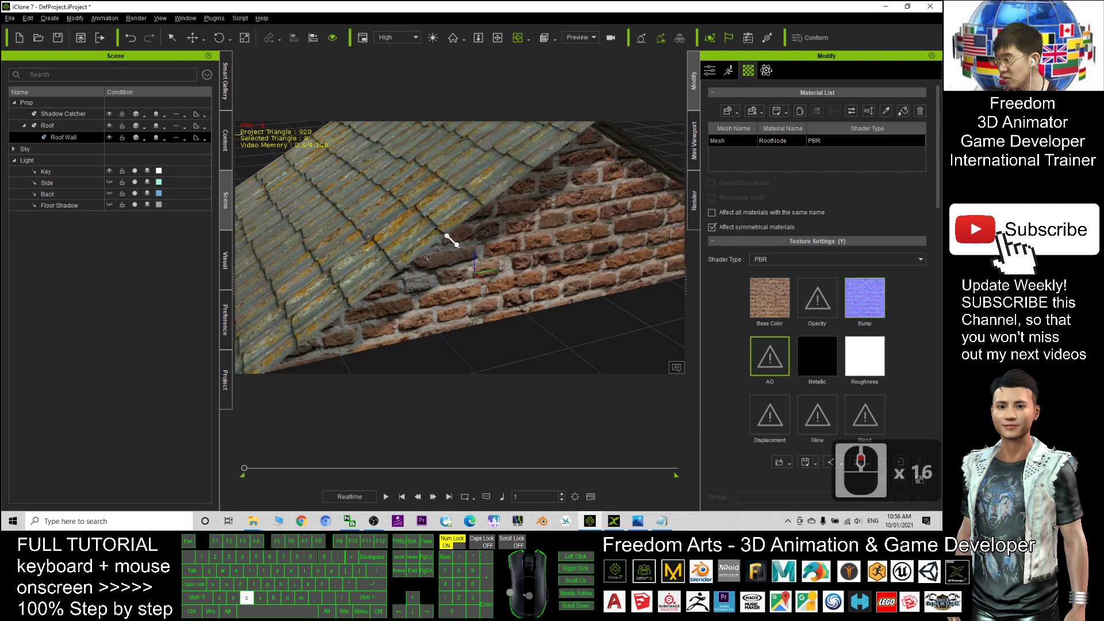
Examine the bricked gable wall together with the tiled roof from several angles
scroll(428, 258, down, 20)
drag(428, 258, 384, 247)
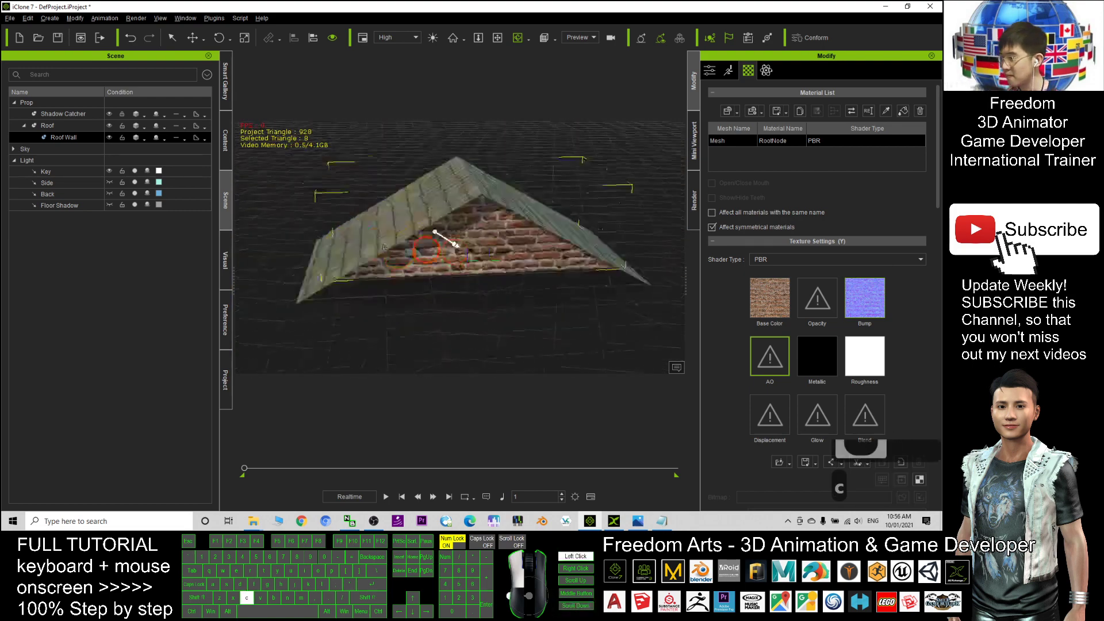
mouse_move(454, 244)
mouse_down()
mouse_move(483, 243)
mouse_move(468, 251)
mouse_up()
double_click(435, 207)
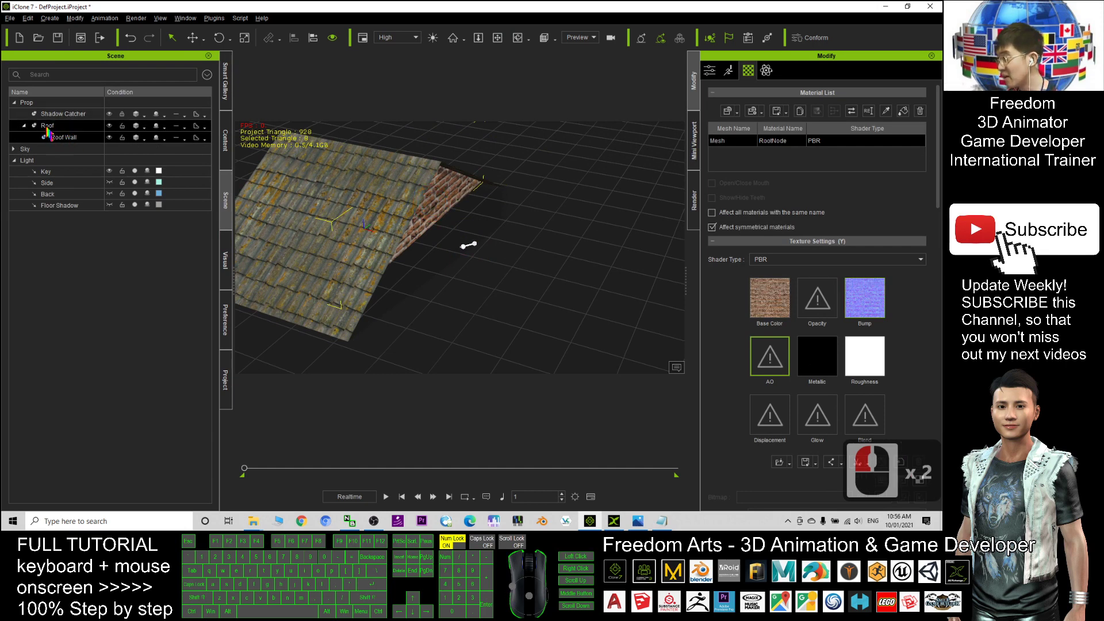
key(x)
drag(599, 207, 632, 216)
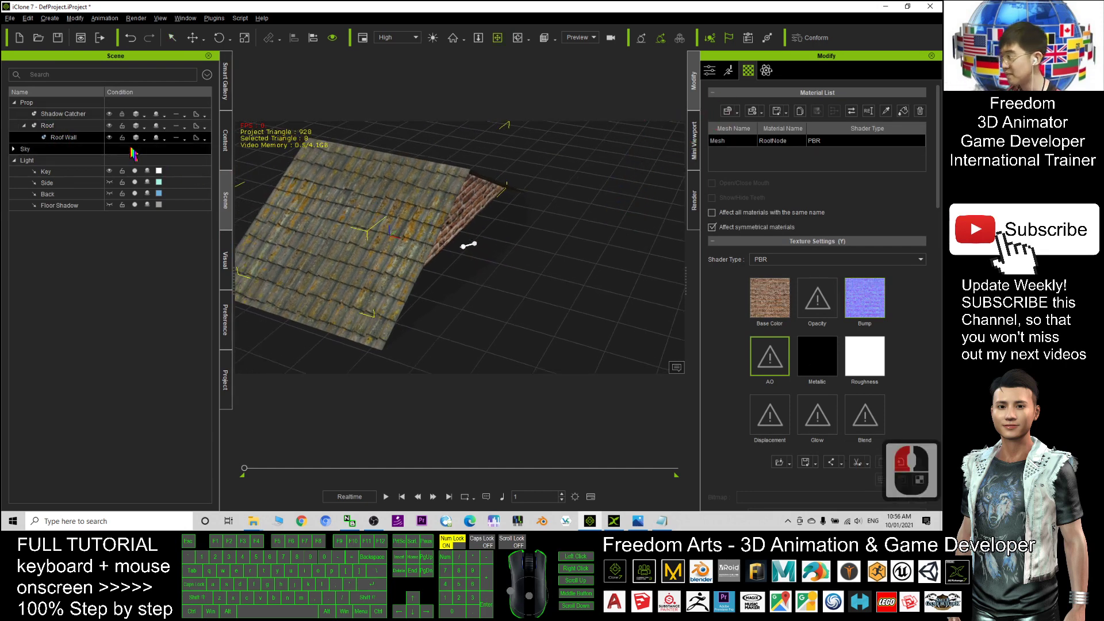
key(c)
drag(403, 227, 354, 231)
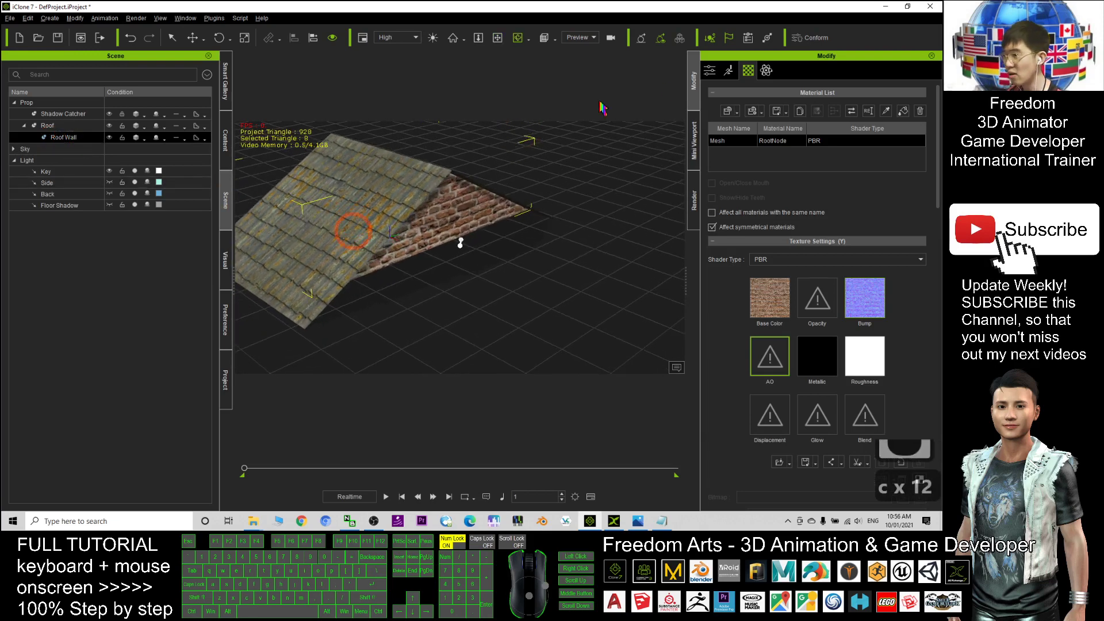
Detach the Roof Wall prop from its parent roof
click(711, 70)
scroll(823, 219, down, 9)
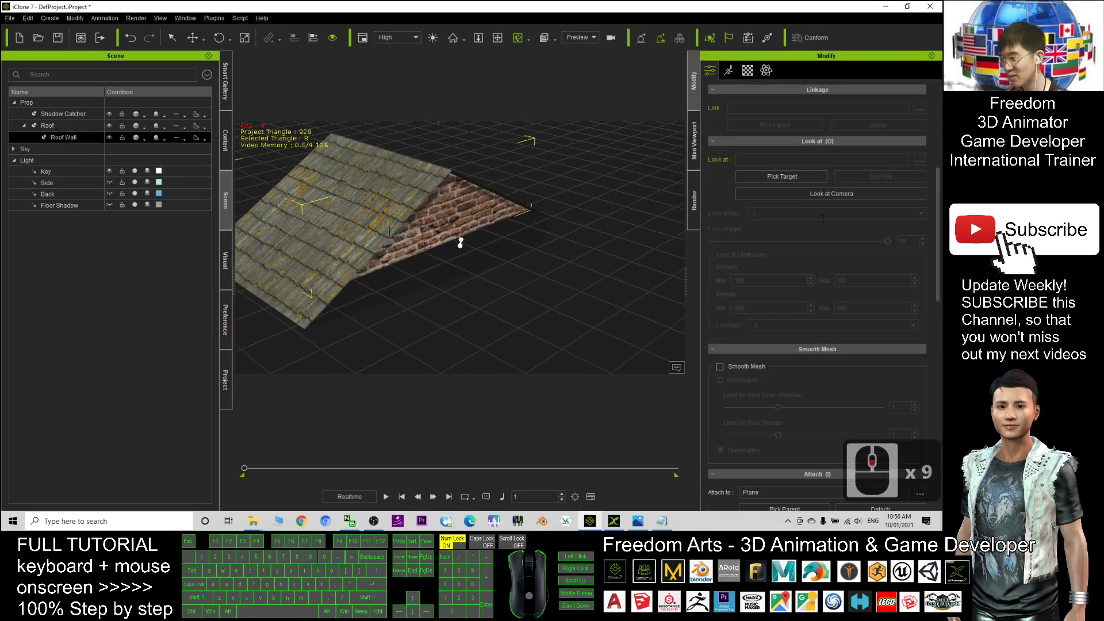
scroll(823, 219, down, 8)
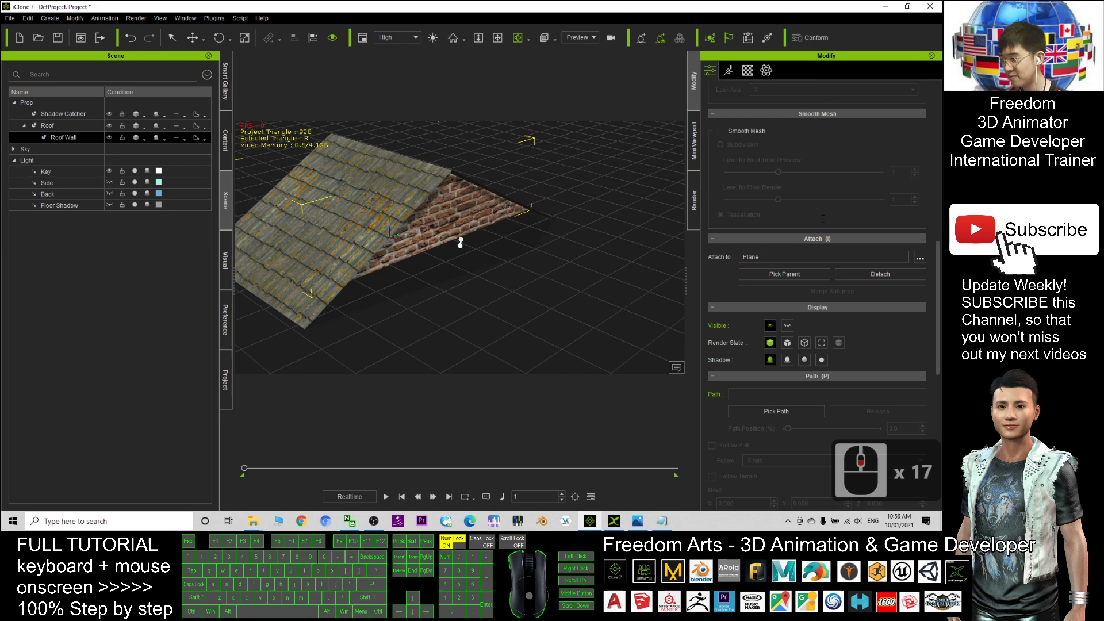
click(872, 275)
scroll(523, 264, down, 20)
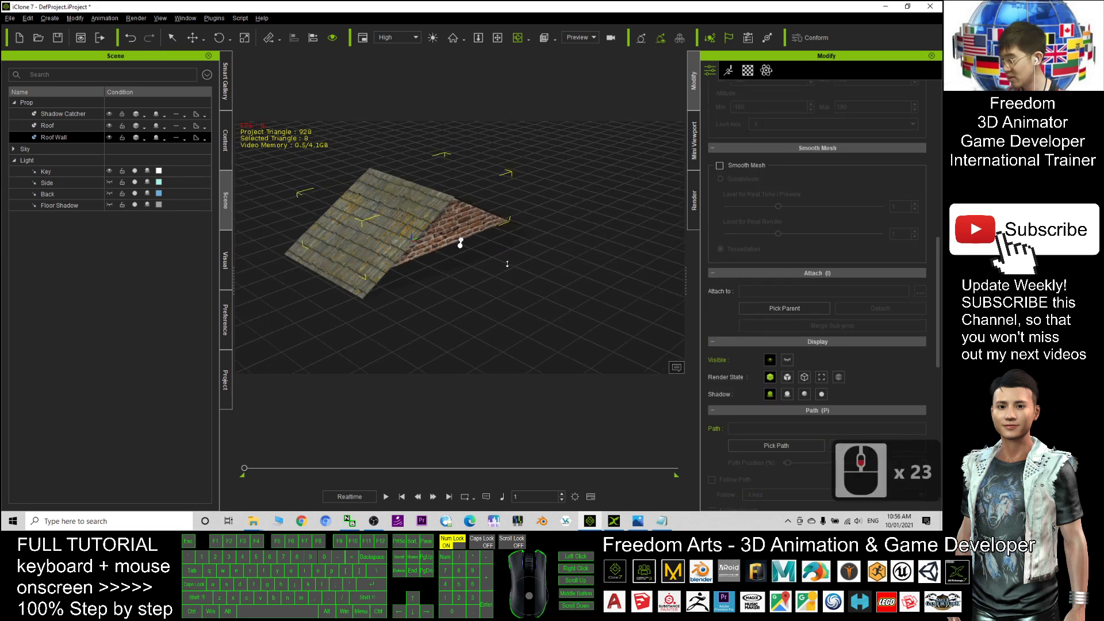
Move the detached Roof Wall along the X axis, clear of the tiled roof
key(w)
key(w)
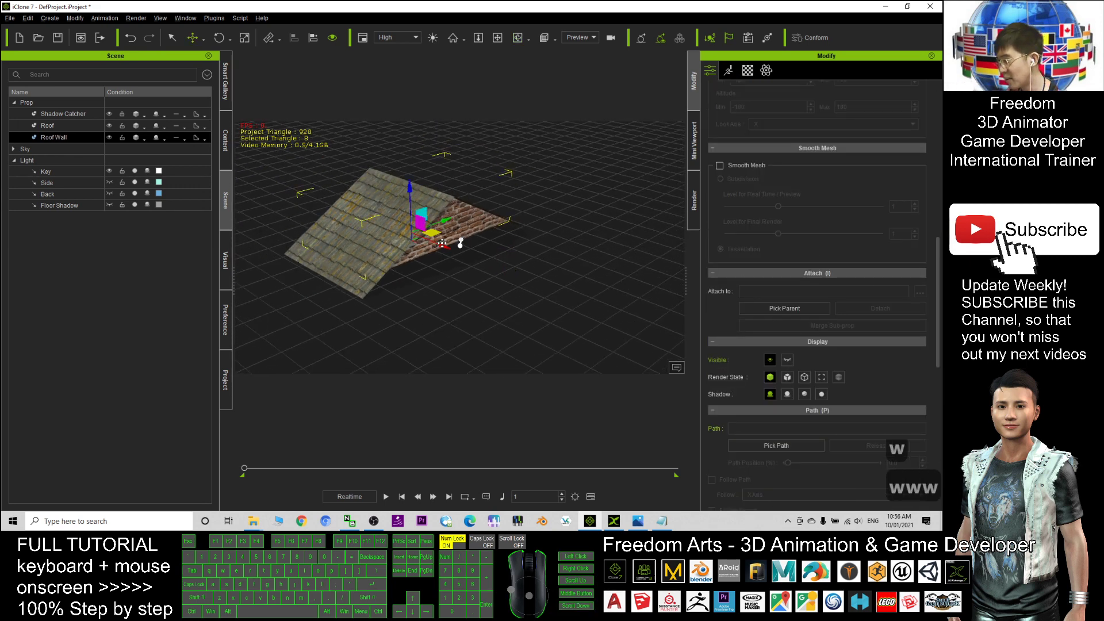
drag(447, 247, 391, 229)
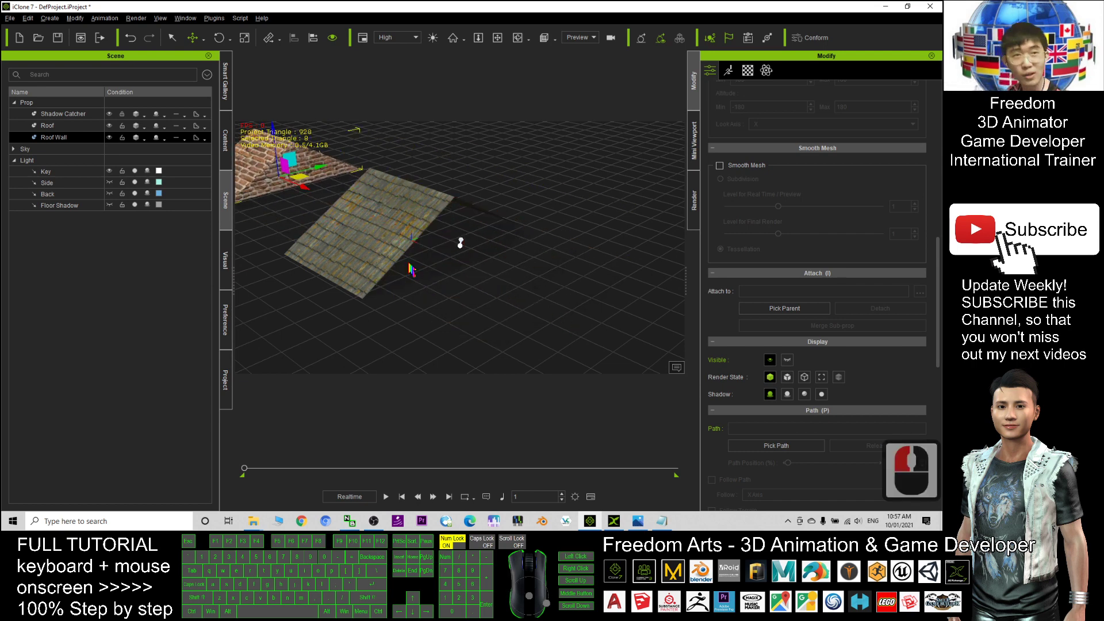
Examine the separated brick Roof Wall and the tiled Roof from several angles
key(c)
drag(412, 270, 549, 227)
key(x)
key(c)
click(454, 233)
scroll(490, 240, down, 6)
key(x)
key(c)
key(x)
scroll(556, 227, up, 14)
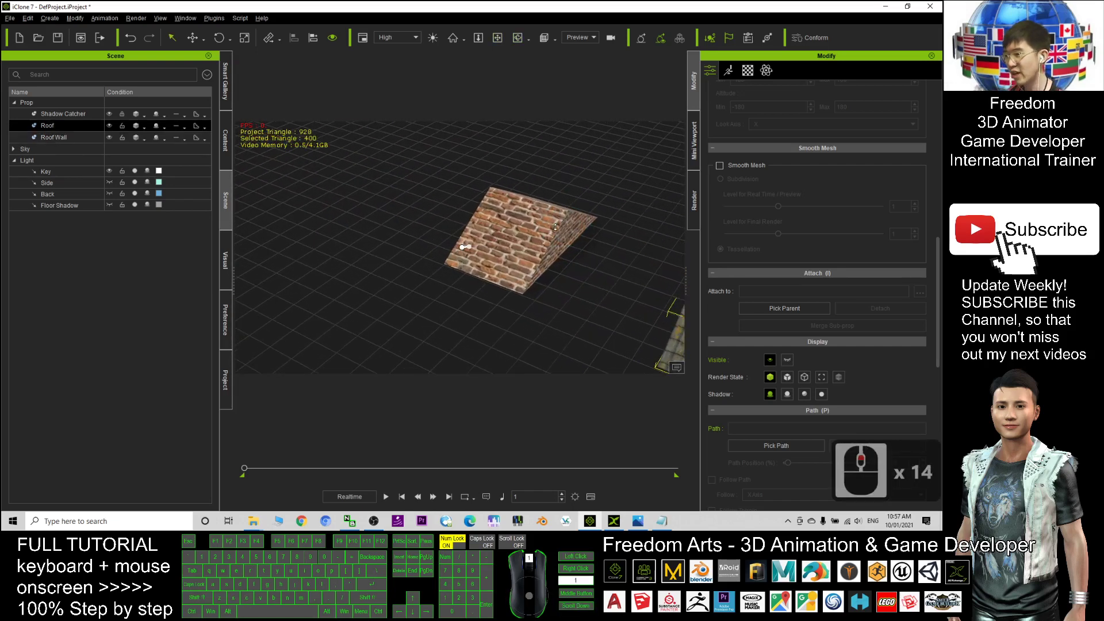
scroll(555, 226, up, 10)
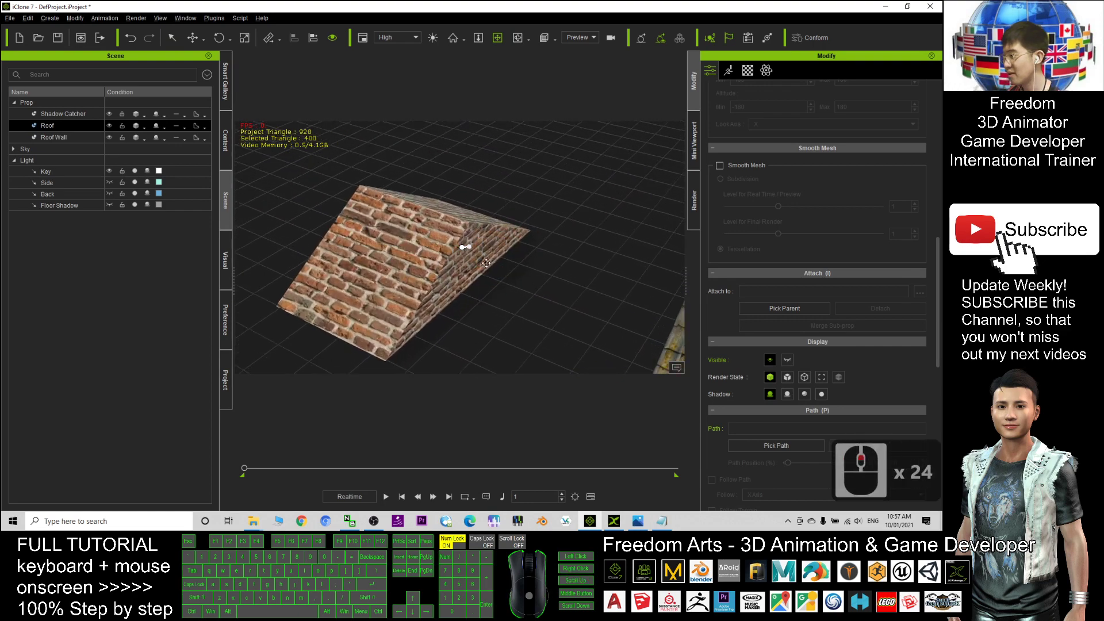
key(c)
drag(487, 263, 628, 236)
key(q)
click(501, 233)
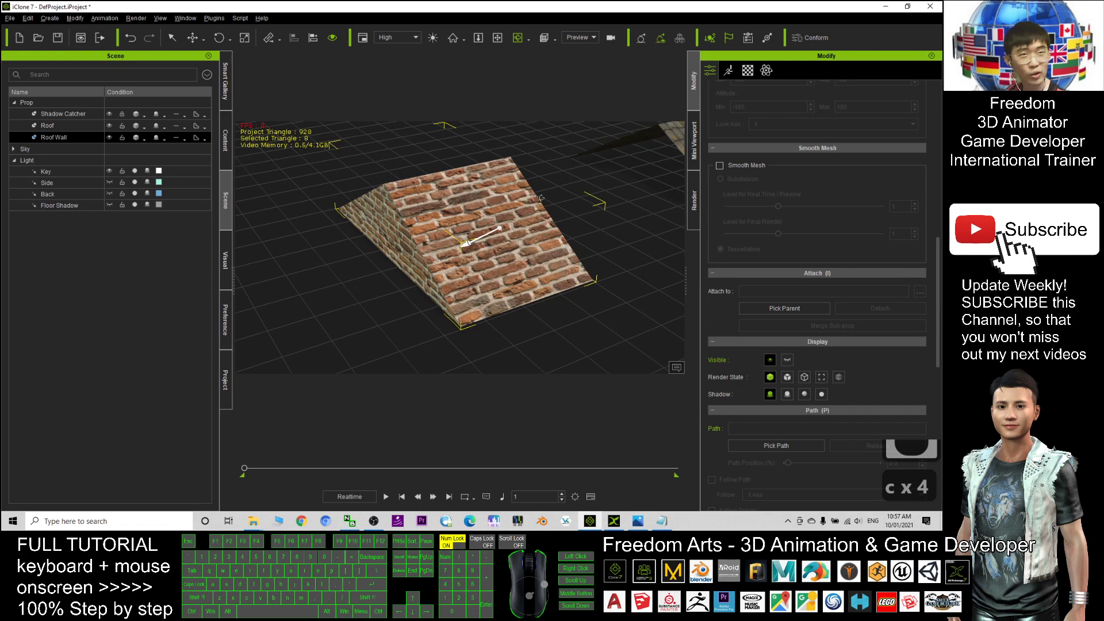
drag(541, 198, 456, 211)
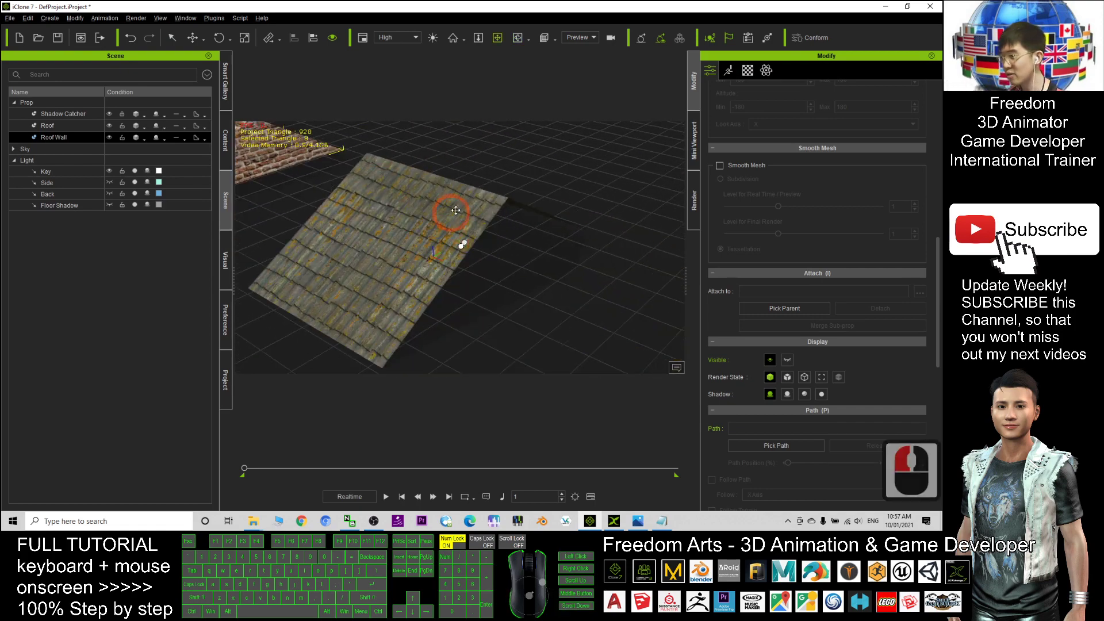
key(c)
drag(558, 212, 556, 213)
Duplicate the Roof twice along the X axis, lining the copies up end to end as one long roof
key(q)
click(435, 233)
click(435, 234)
click(435, 234)
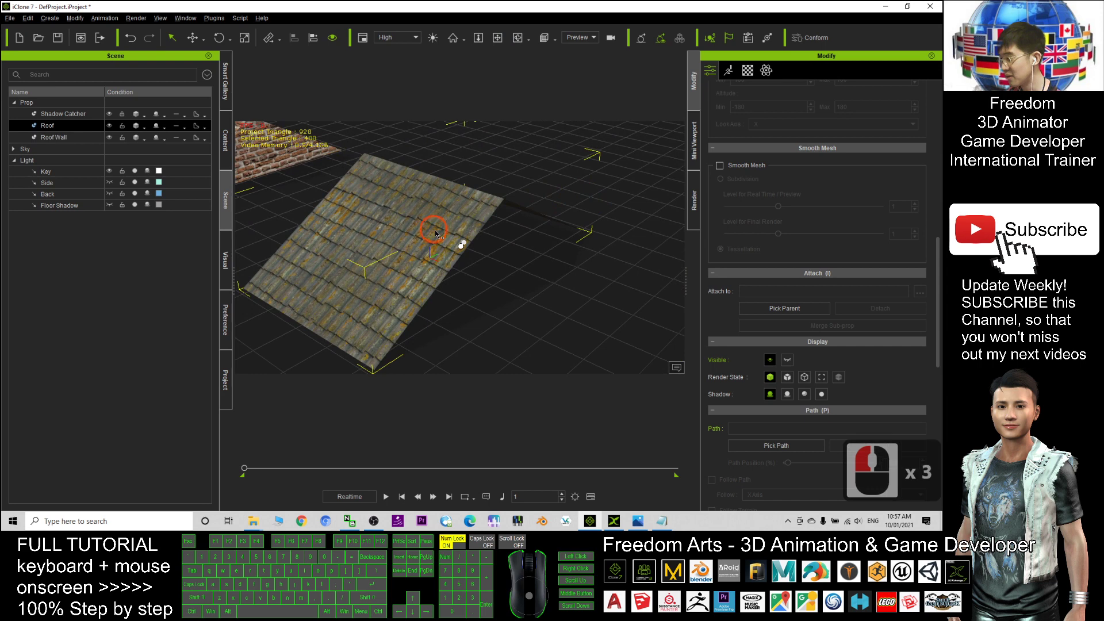
scroll(435, 233, down, 20)
key(w)
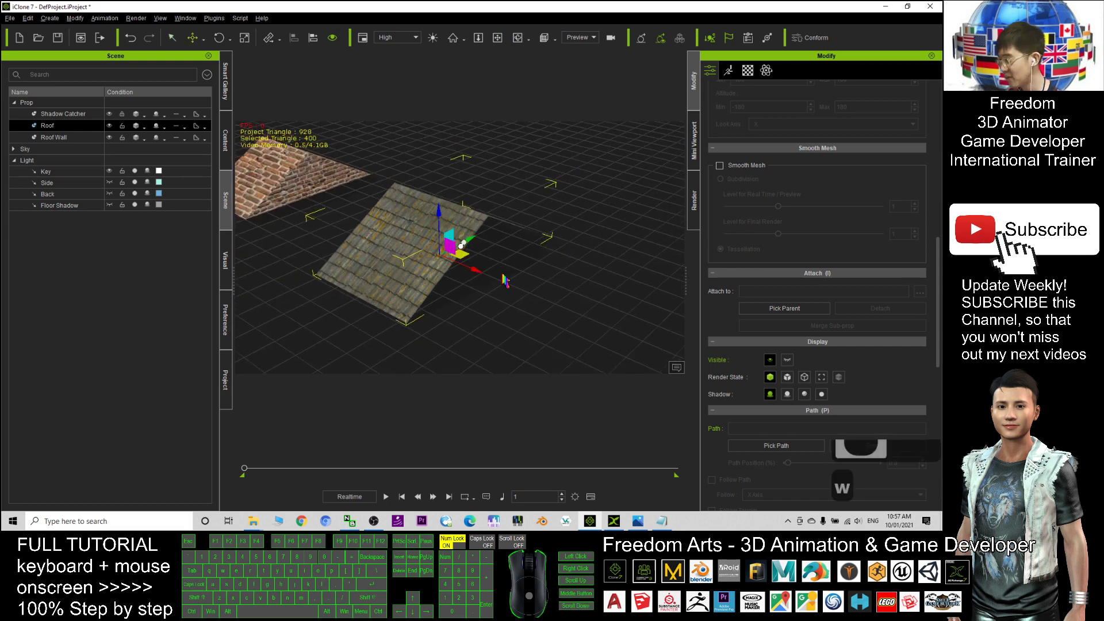
scroll(409, 244, up, 4)
double_click(408, 244)
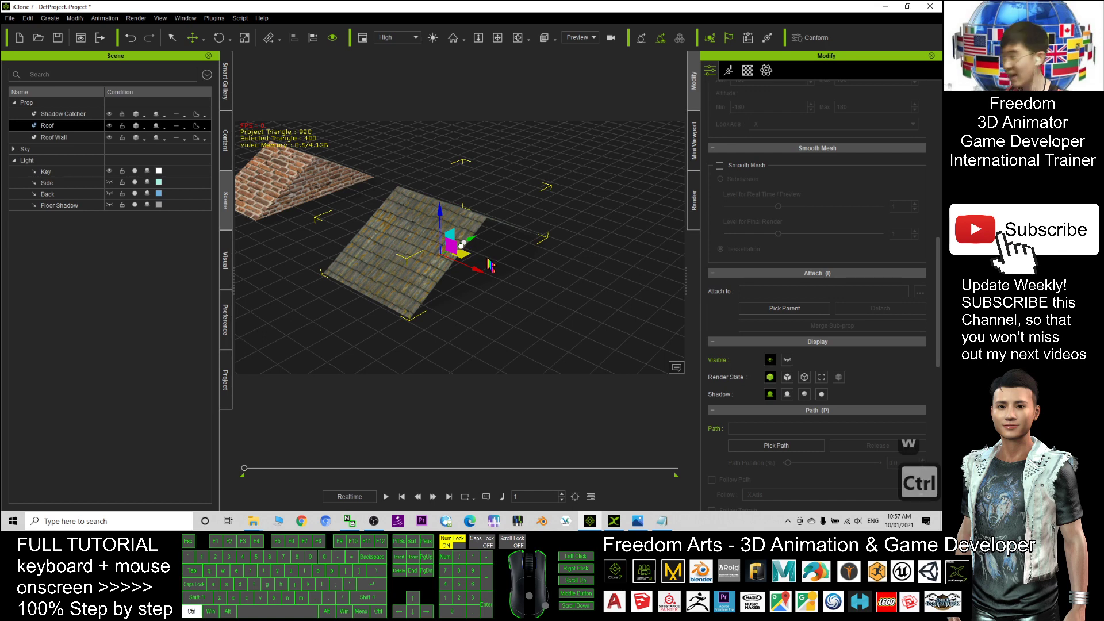
ctrl+drag(472, 270, 681, 361)
scroll(580, 303, down, 14)
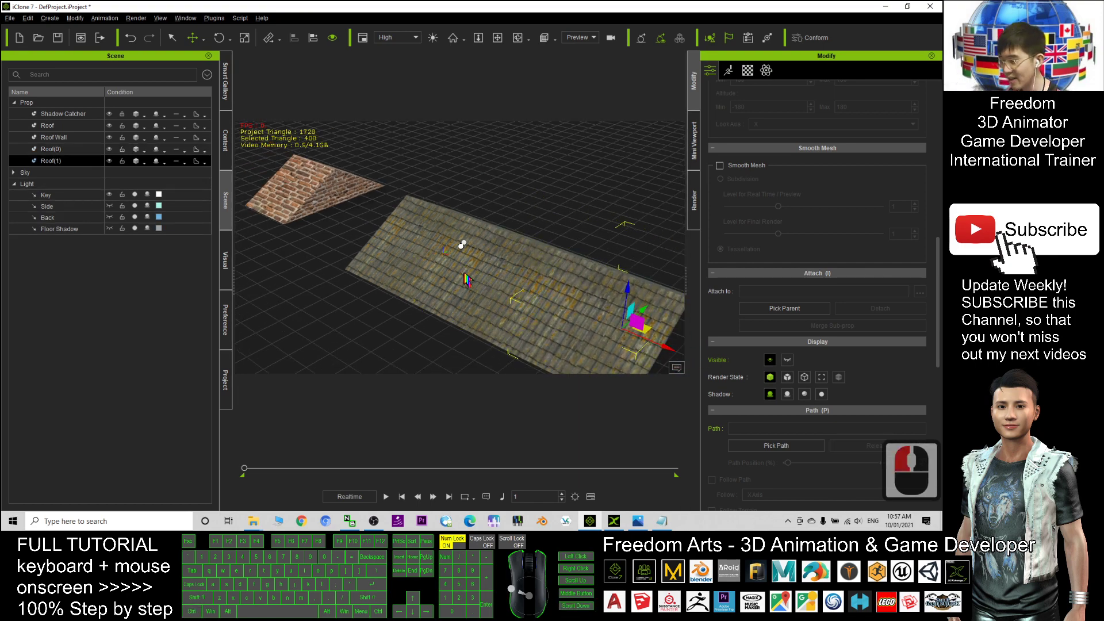
Stretch the Roof Wall along the X axis to suit the length of the three-piece roof
scroll(463, 279, down, 15)
key(x)
drag(514, 291, 406, 256)
key(c)
key(x)
key(c)
key(x)
click(282, 177)
click(282, 176)
key(e)
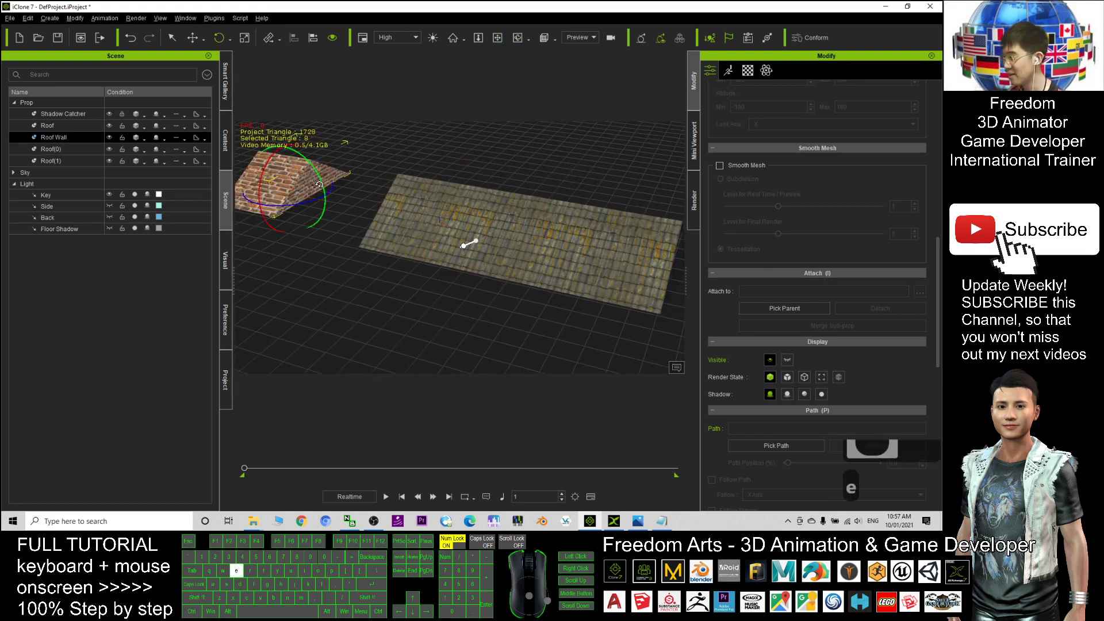
scroll(317, 203, down, 8)
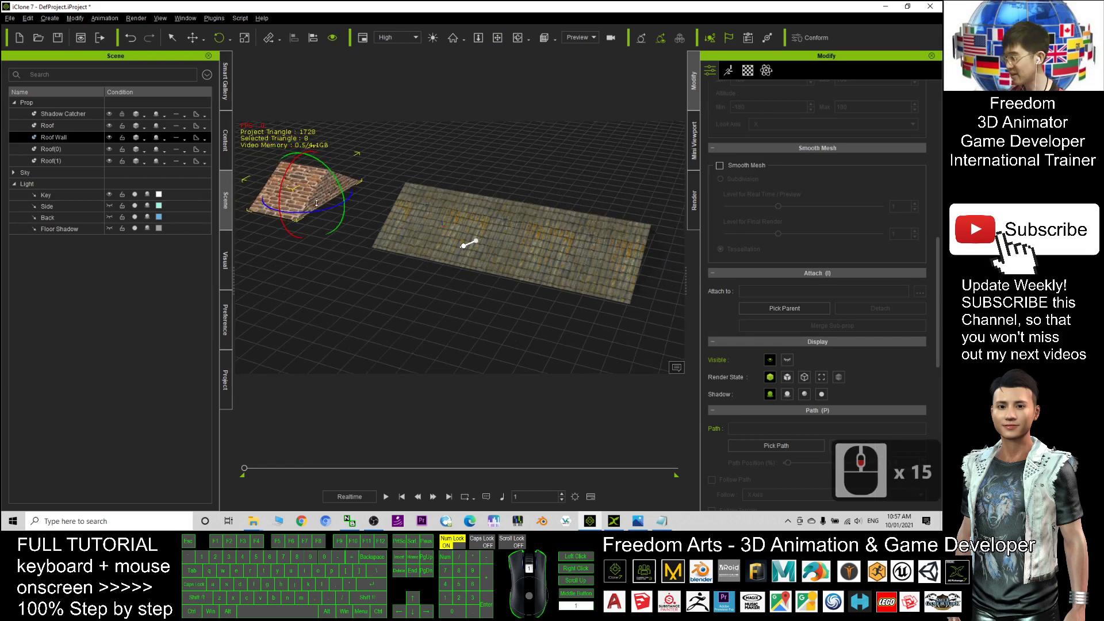
scroll(322, 203, down, 2)
key(r)
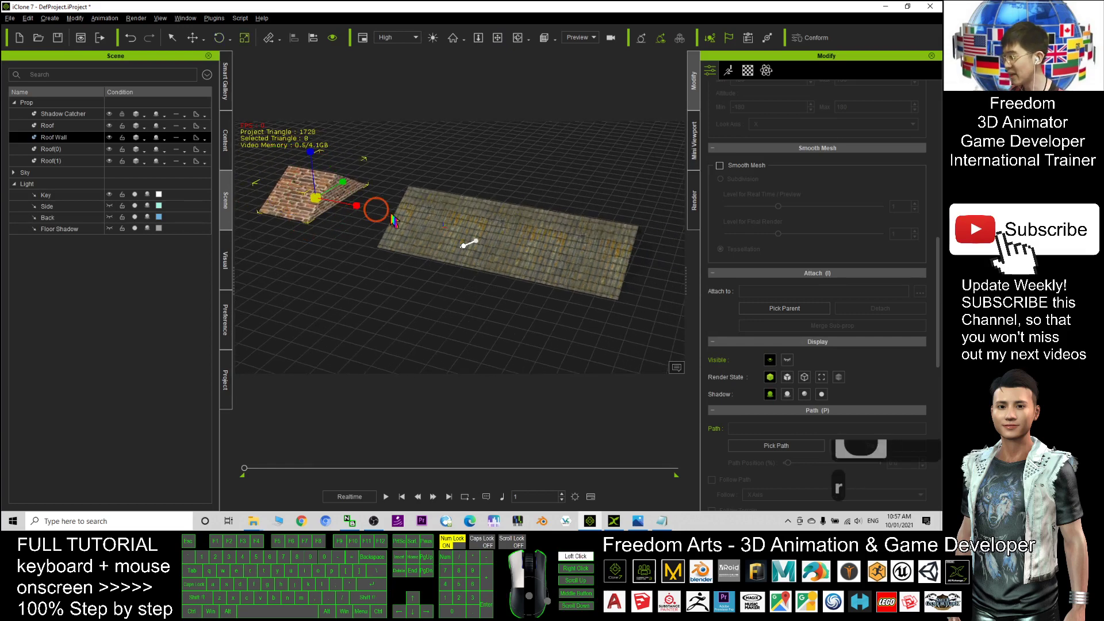
drag(393, 219, 514, 252)
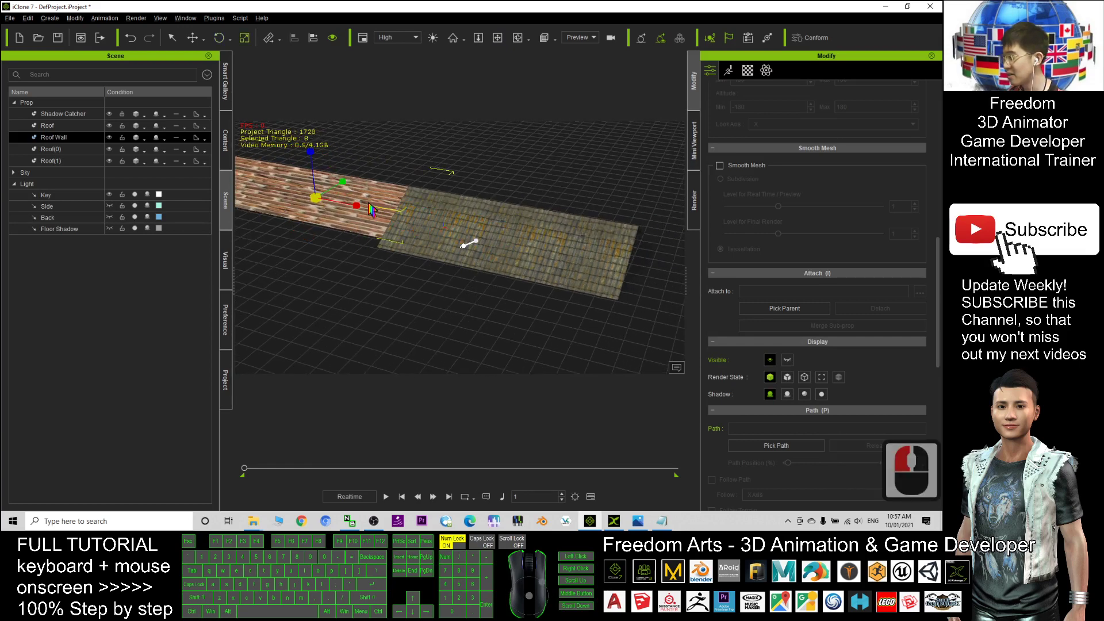
Slide the stretched Roof Wall along the X axis into the three-piece roof and check the overlap
key(w)
drag(362, 209, 347, 201)
scroll(420, 224, up, 17)
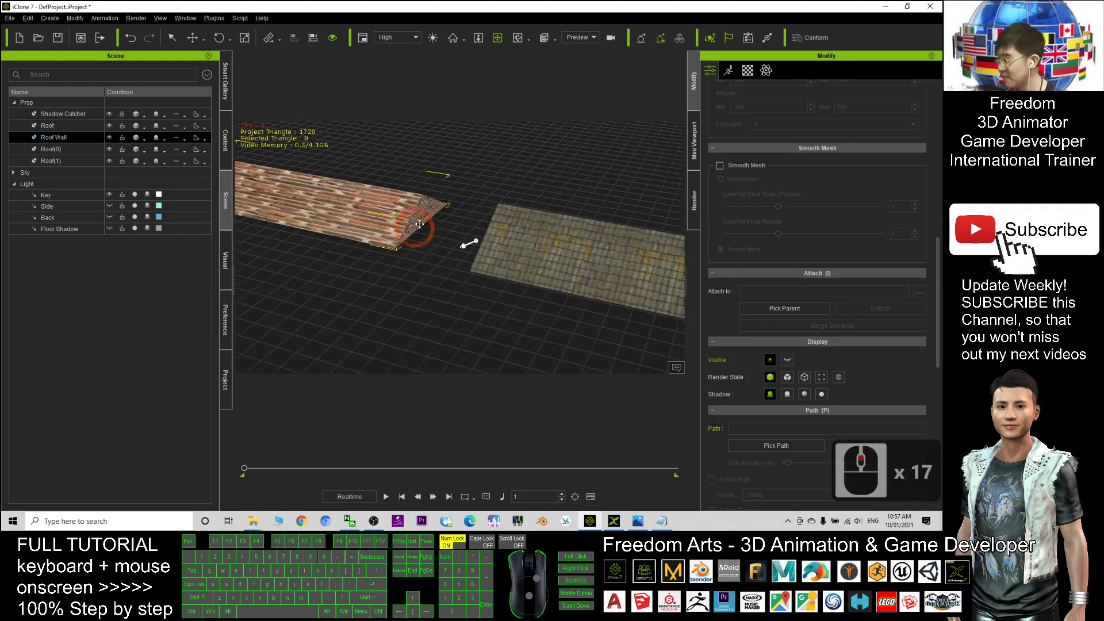
key(w)
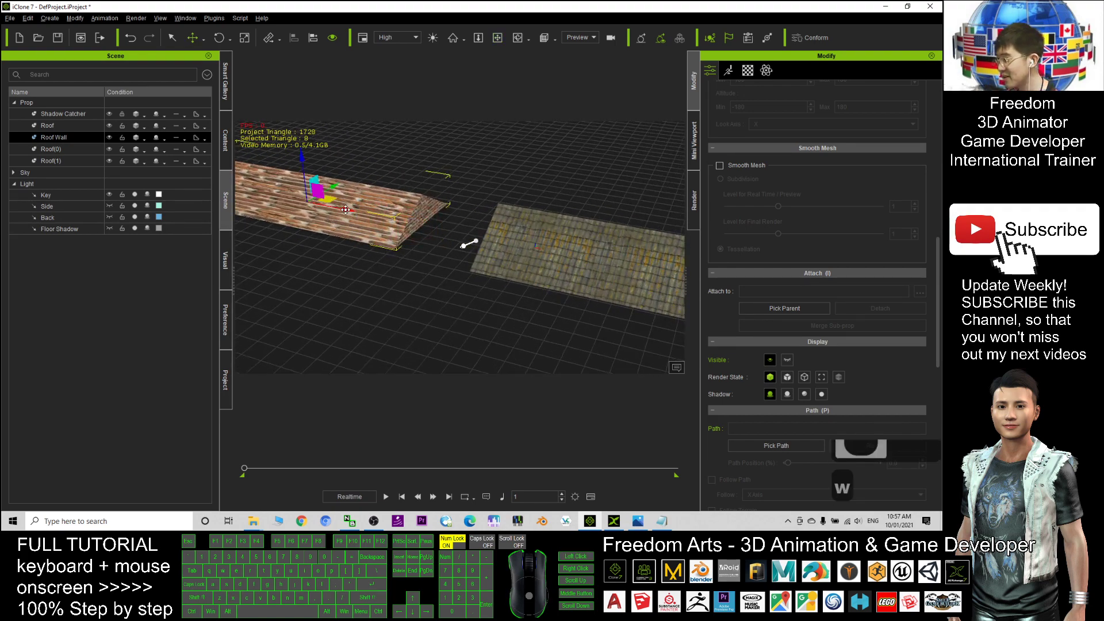
drag(345, 210, 423, 247)
key(x)
key(c)
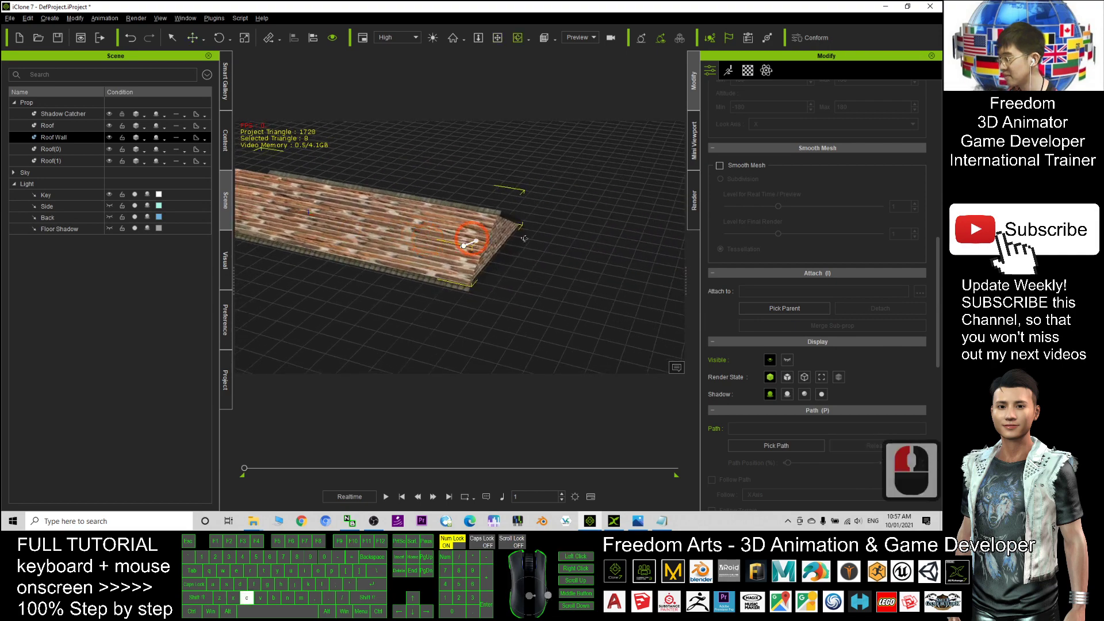
drag(525, 239, 338, 270)
Undo the last Roof Wall changes and slide the wall along its length into the roof again
key(ctrl+z)
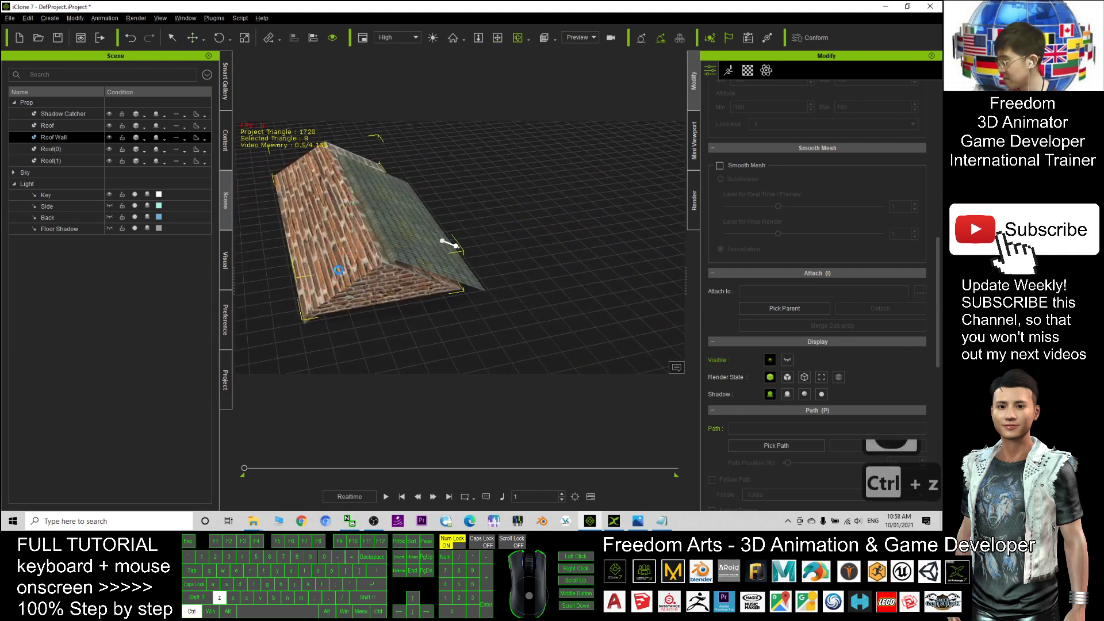
key(ctrl+z)
key(c)
mouse_move(471, 215)
mouse_down()
mouse_move(493, 215)
mouse_move(458, 223)
mouse_up()
key(w)
drag(348, 163, 485, 260)
key(w)
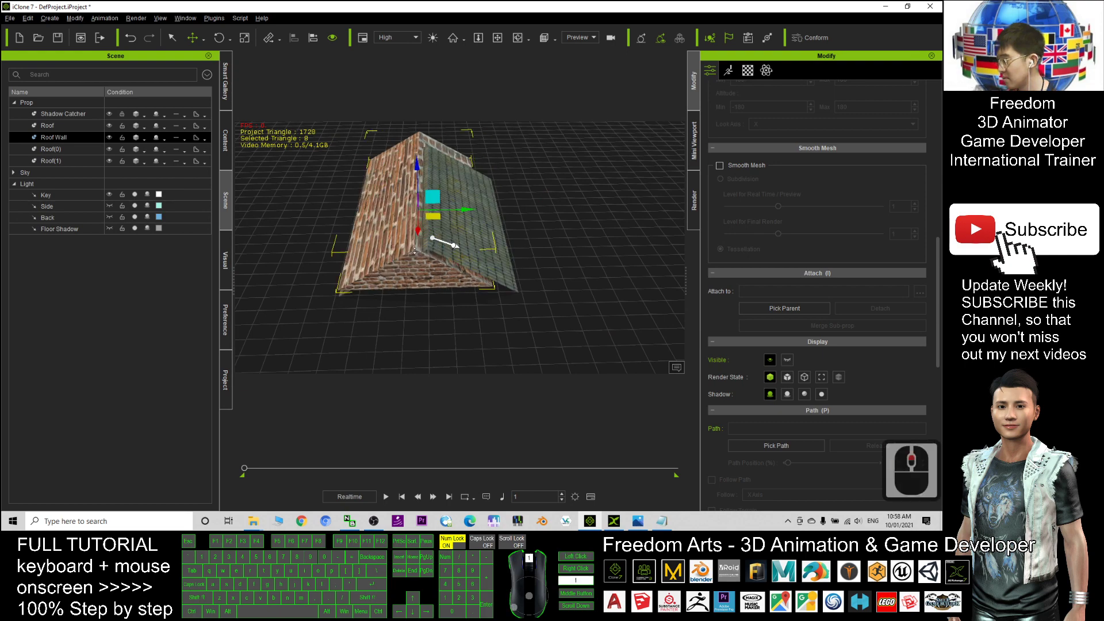
Lower the Roof Wall beneath the roof tiles and shift it sideways to centre it between the two slopes
scroll(414, 251, up, 20)
key(c)
drag(371, 267, 456, 241)
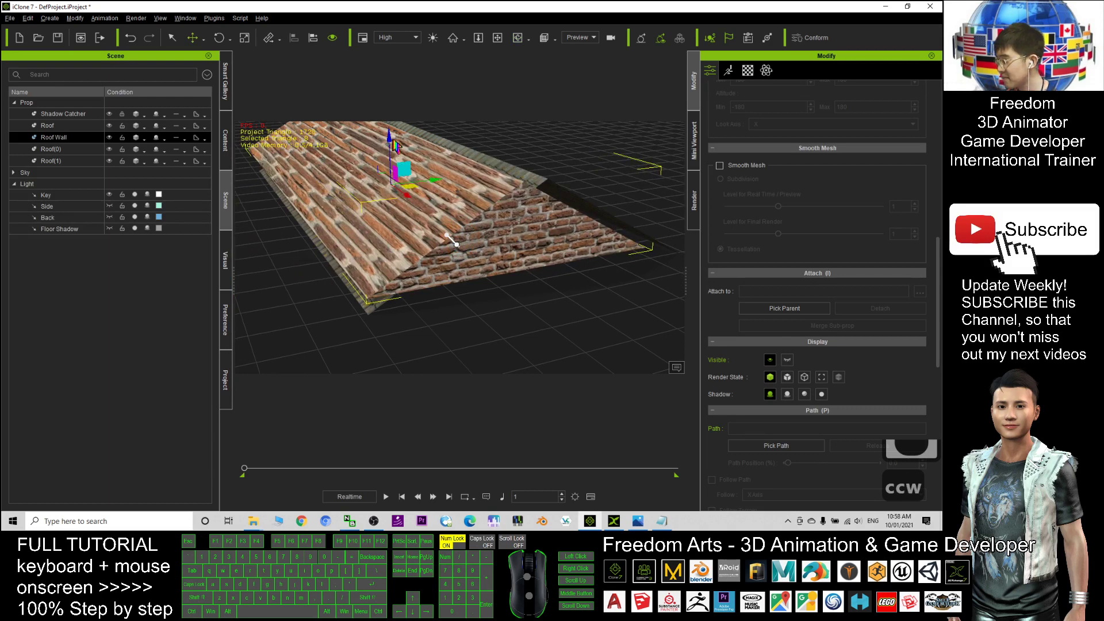
click(390, 147)
key(c)
drag(398, 223, 468, 224)
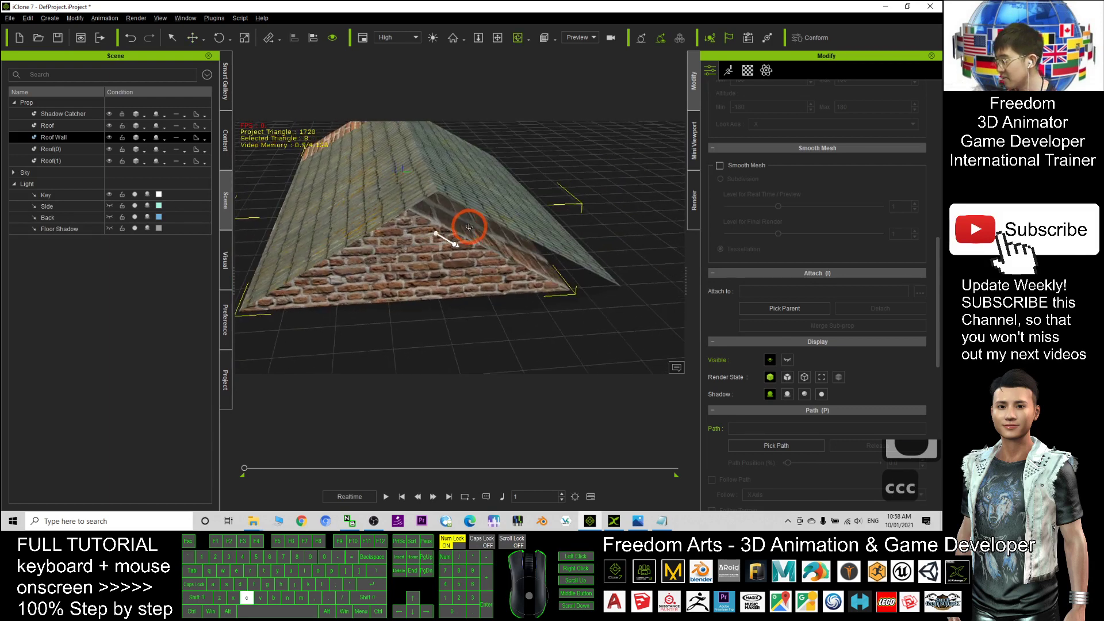
key(w)
click(445, 202)
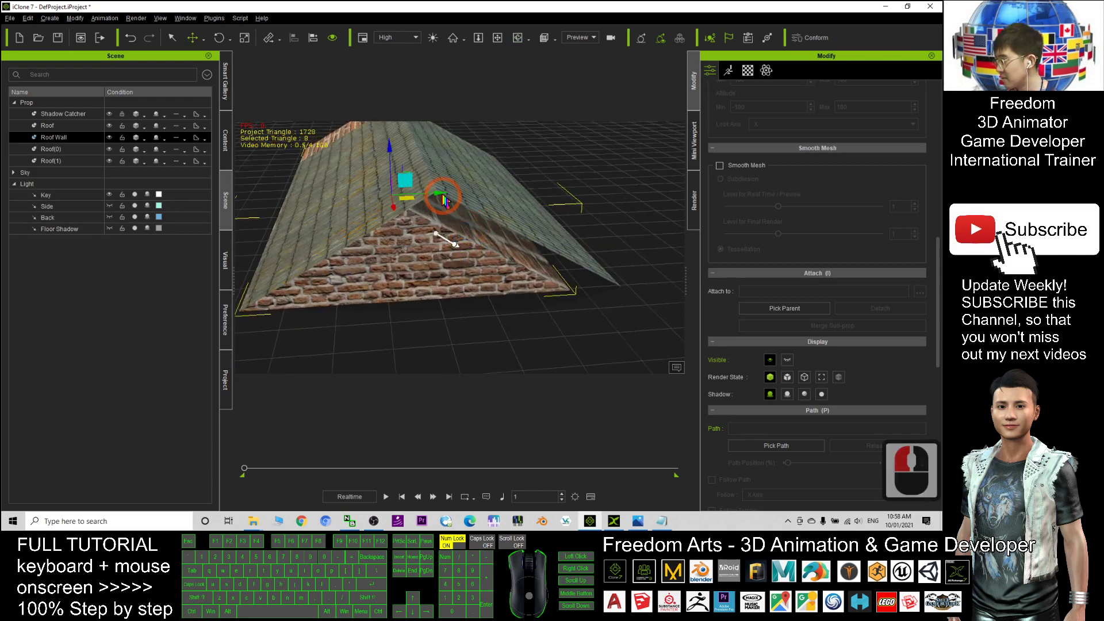
drag(451, 198, 456, 192)
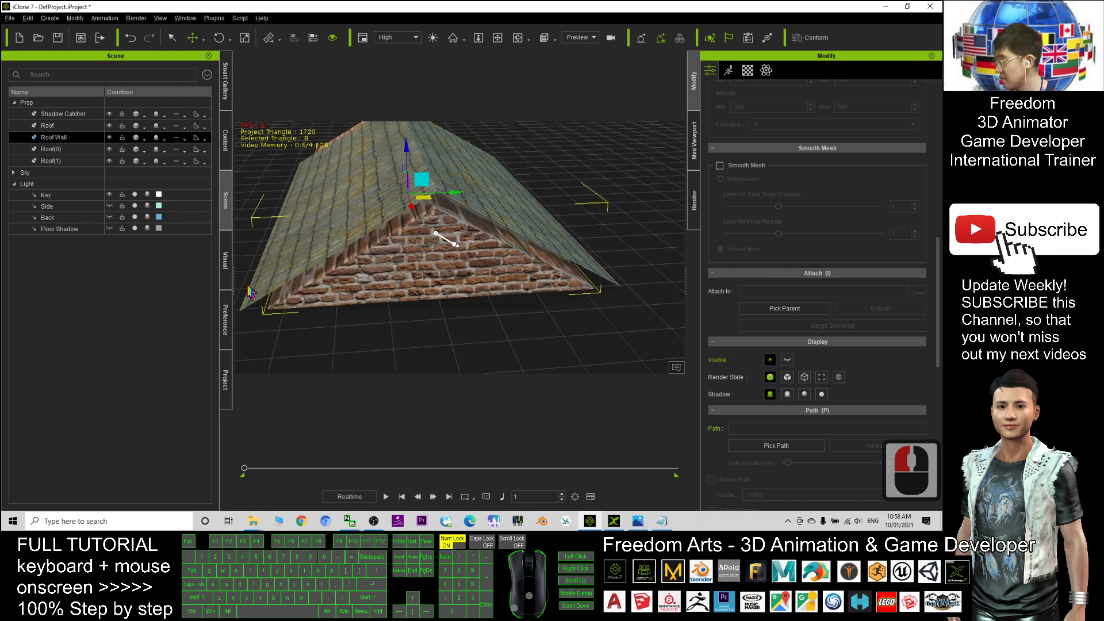
Turn off Snap to Model and raise the Roof Wall against the underside of the roof, nudging it sideways to fit
click(226, 321)
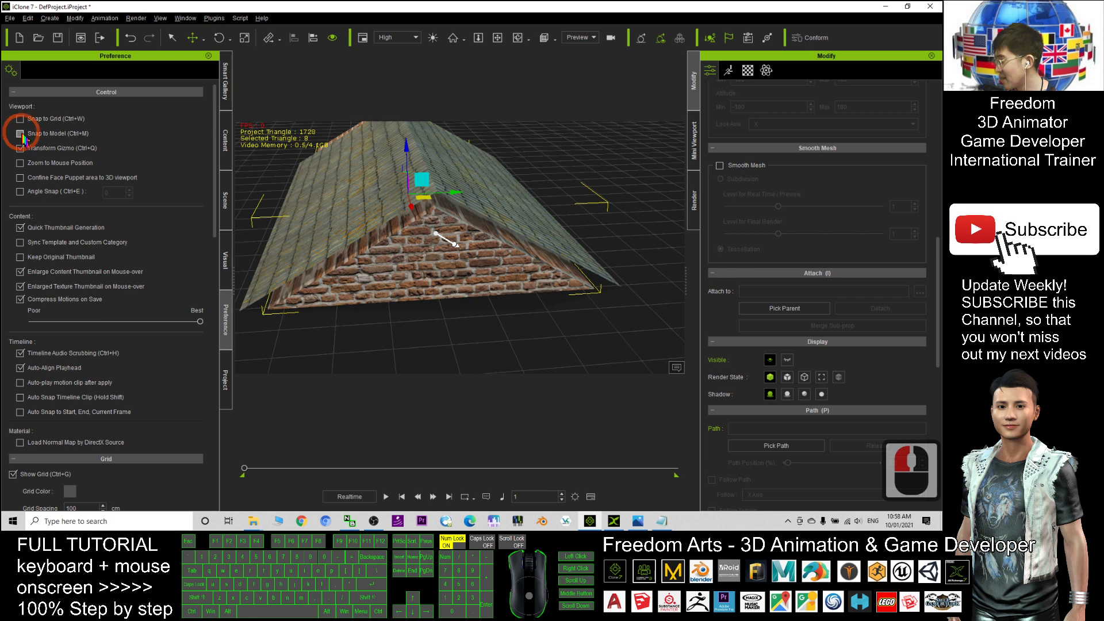
key(w)
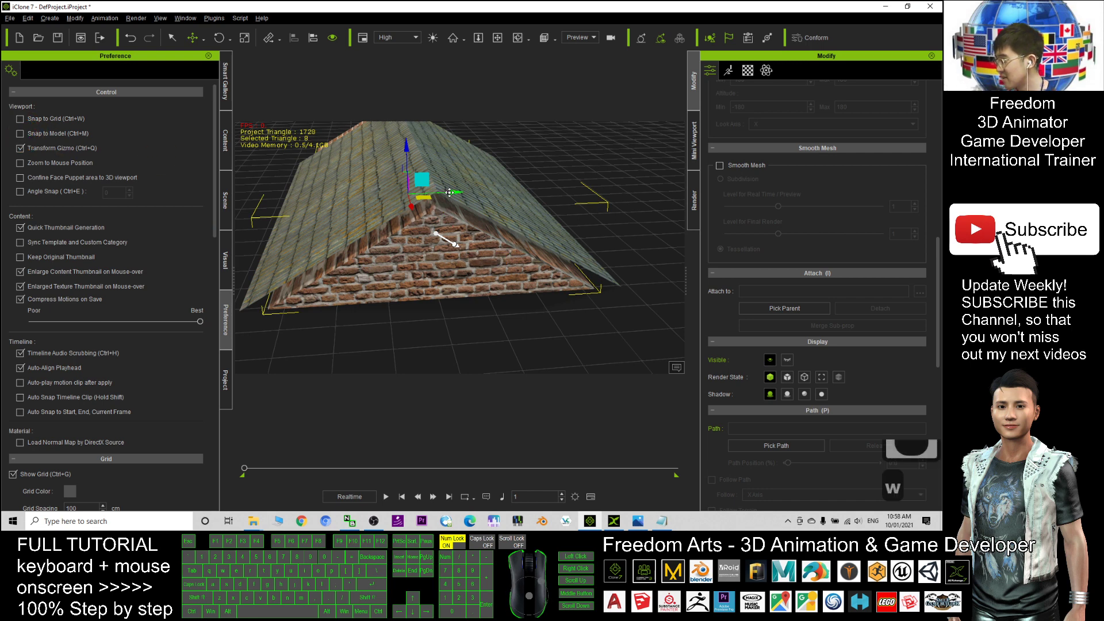
mouse_move(449, 193)
mouse_down()
mouse_move(423, 192)
mouse_move(450, 192)
mouse_up()
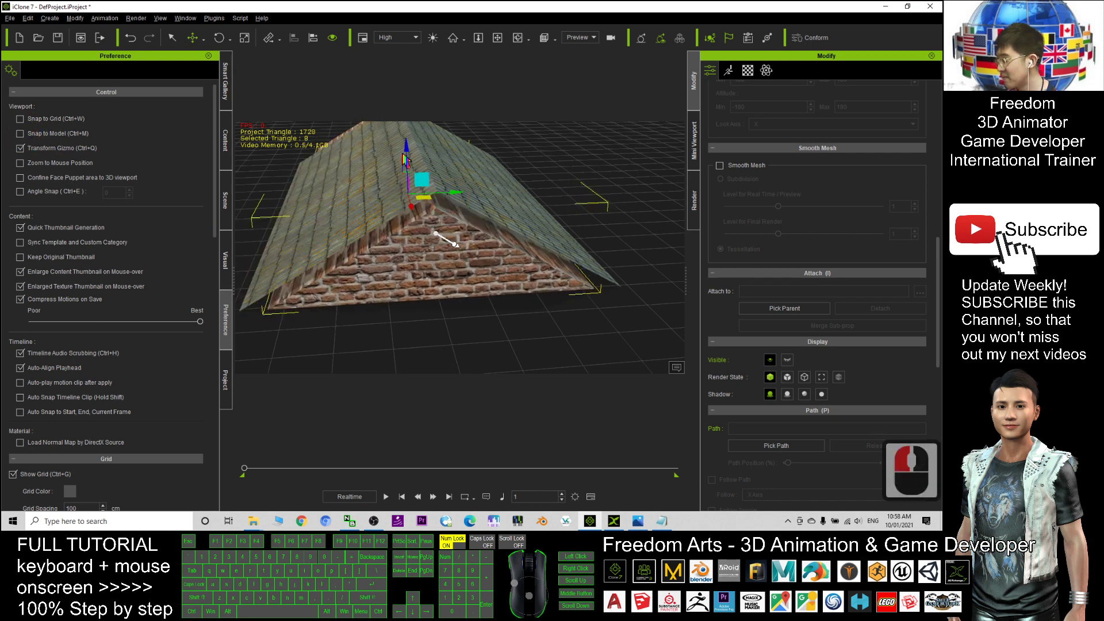
drag(407, 147, 414, 145)
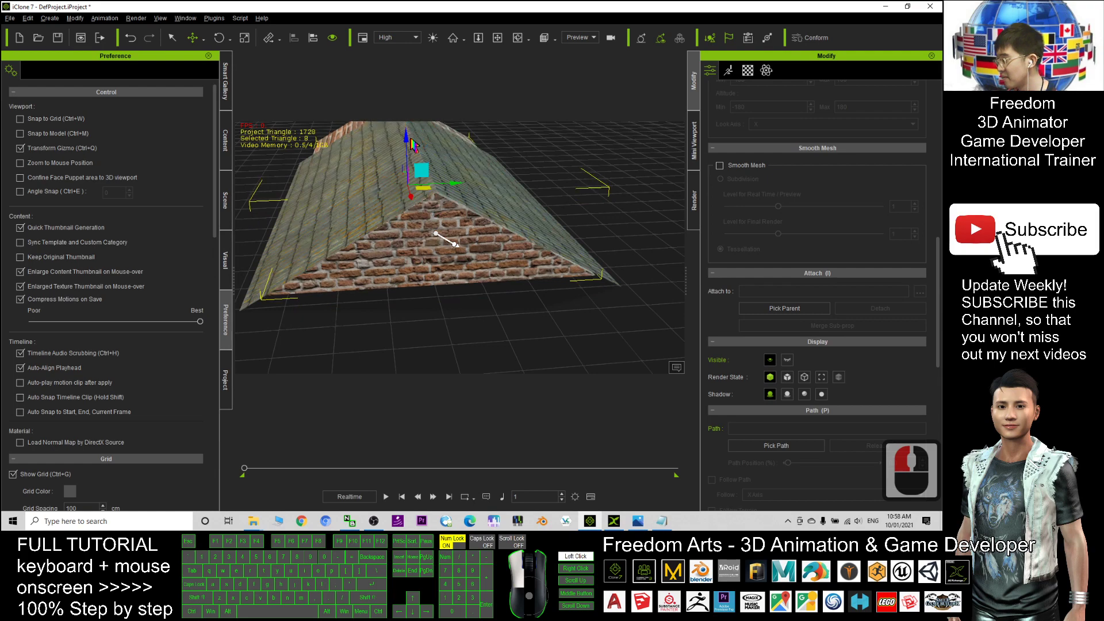
drag(458, 183, 459, 184)
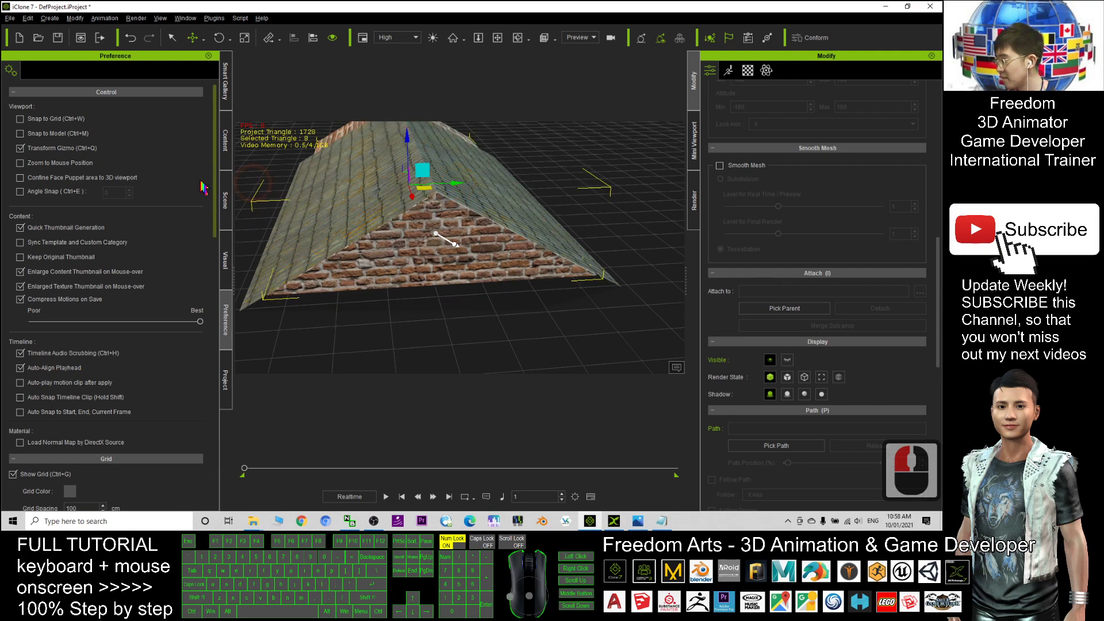
key(c)
drag(253, 190, 162, 179)
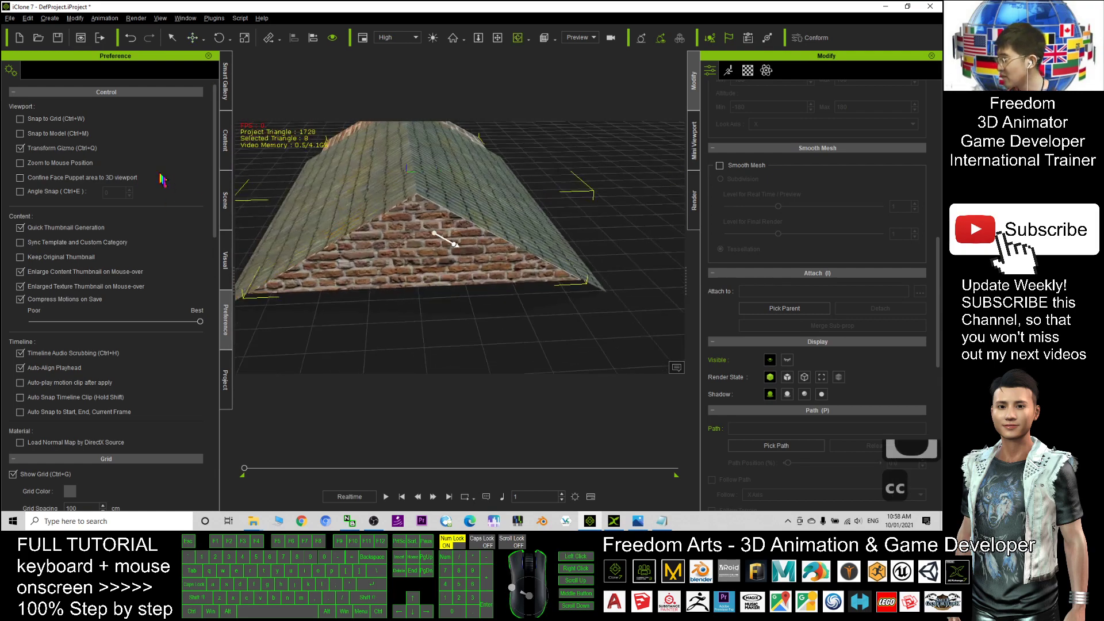
Turn on Snap to Model and try moving the Roof Wall vertically and sideways with snapping active
click(20, 133)
key(w)
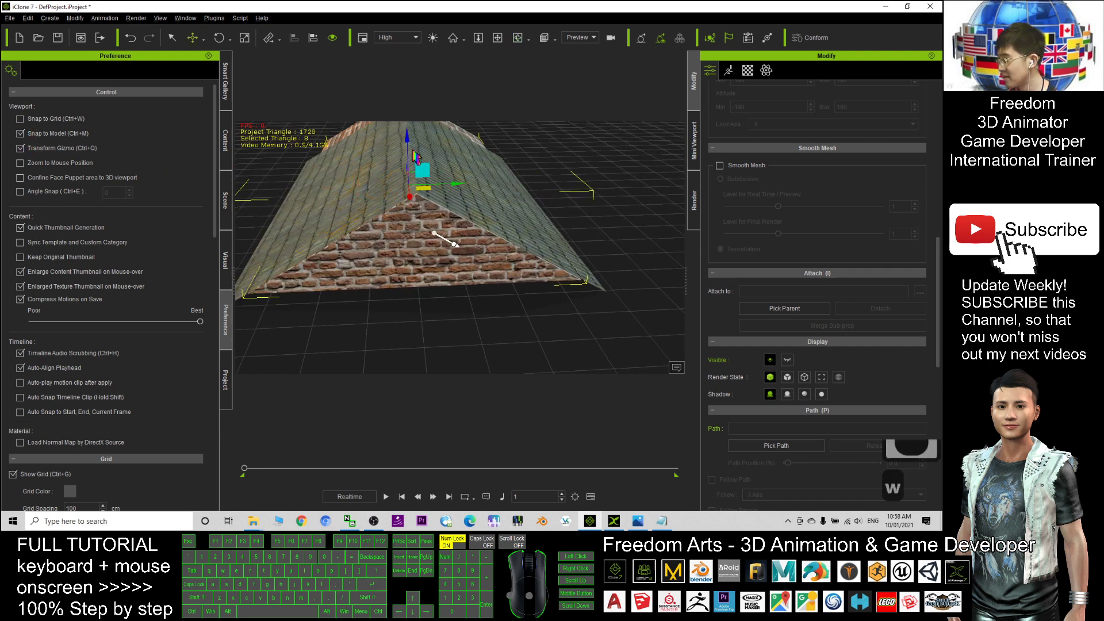
mouse_move(408, 141)
mouse_down()
mouse_move(408, 130)
mouse_move(408, 152)
mouse_up()
drag(456, 195, 409, 147)
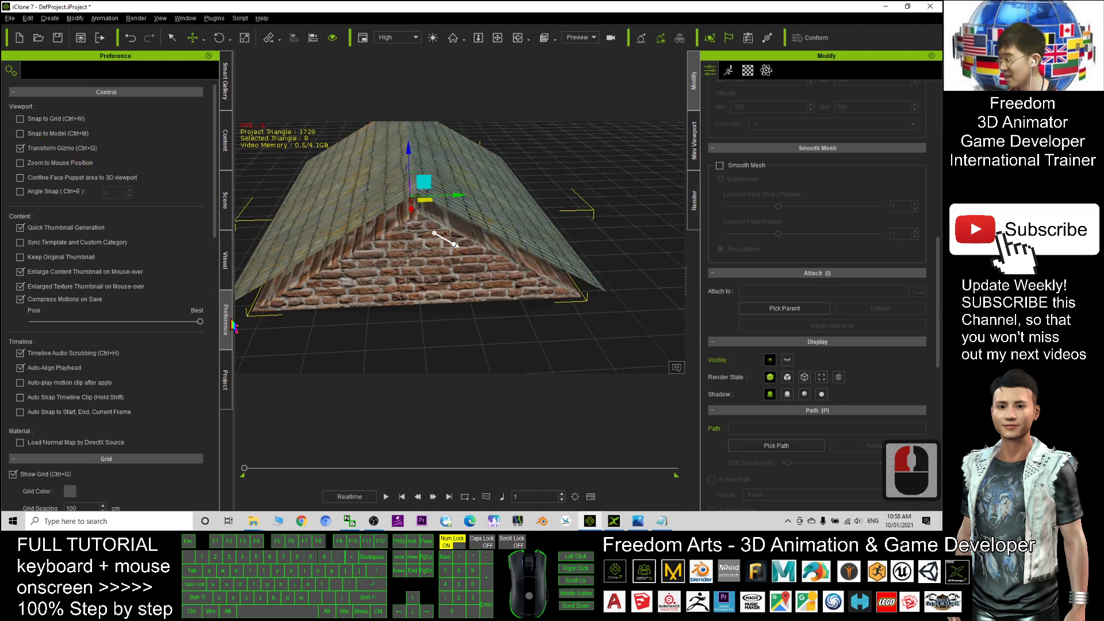
Raise the Roof Wall back up against the roof's underside with Snap to Model off
key(w)
drag(409, 150, 416, 143)
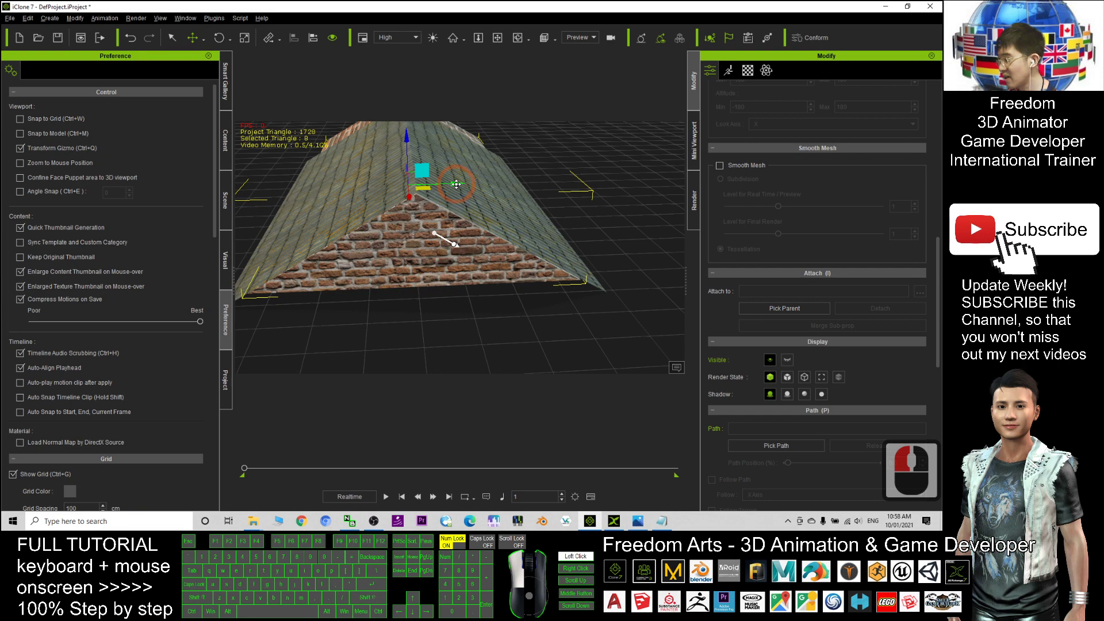
Scale the Roof Wall down along the roof's length and shift it along so it sits within both tile ends
shift+scroll(522, 243, down, 7)
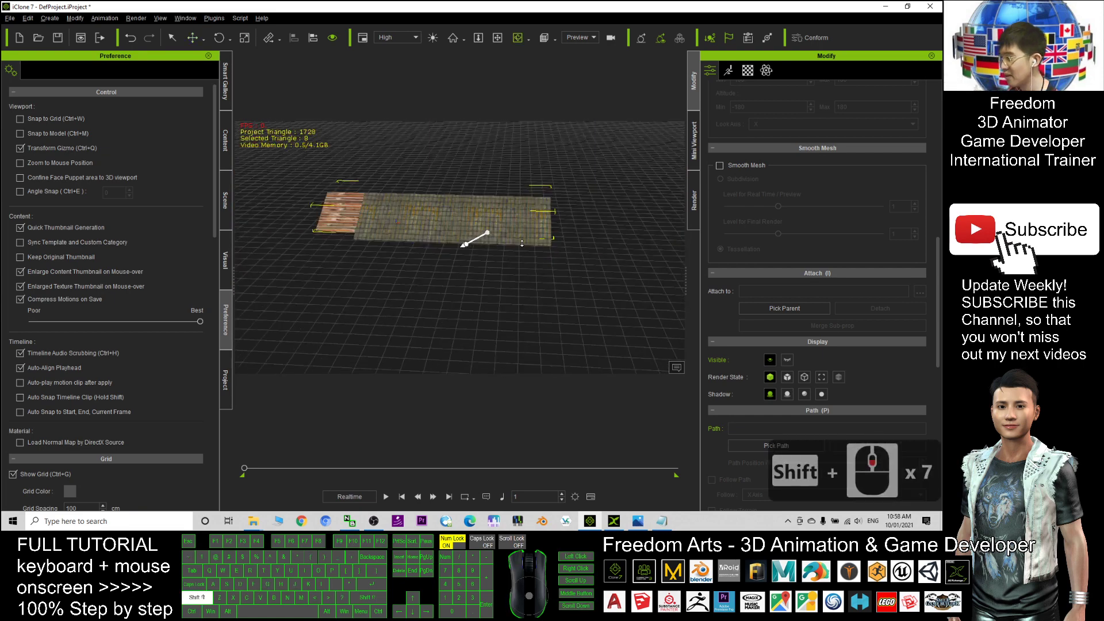
key(r)
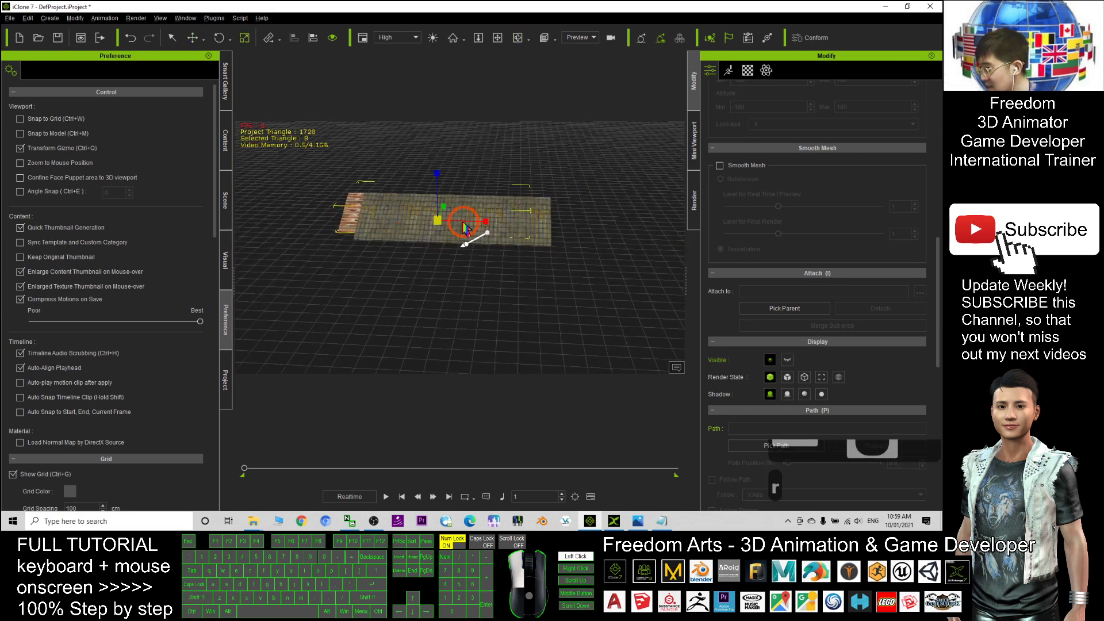
key(w)
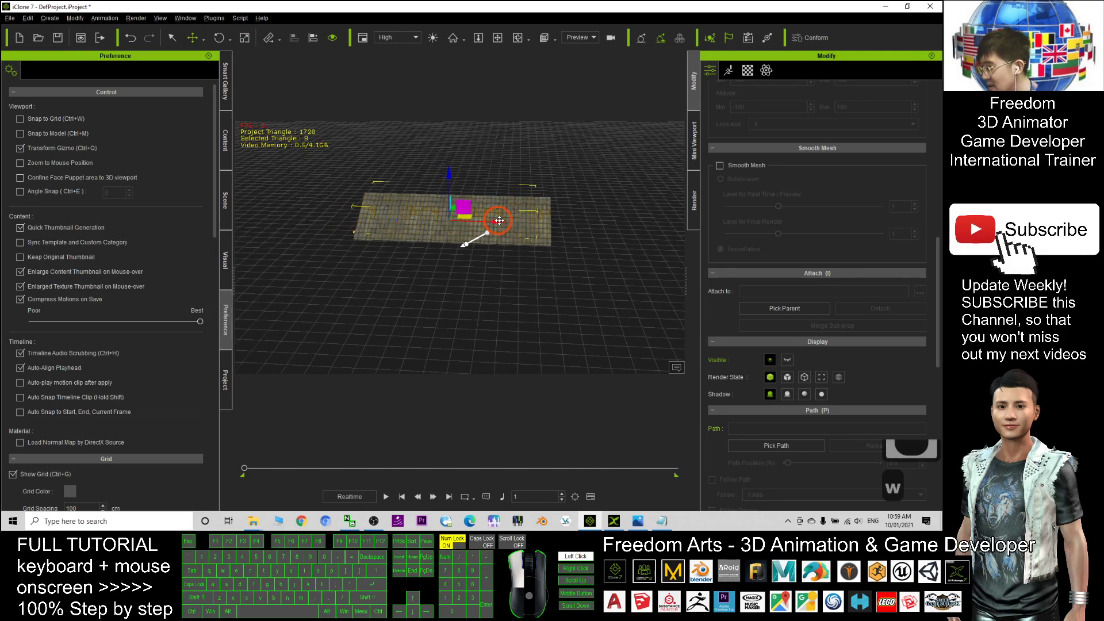
Examine the fitted brick gable wall and tiled roof from several angles and distances
shift+scroll(545, 231, up, 8)
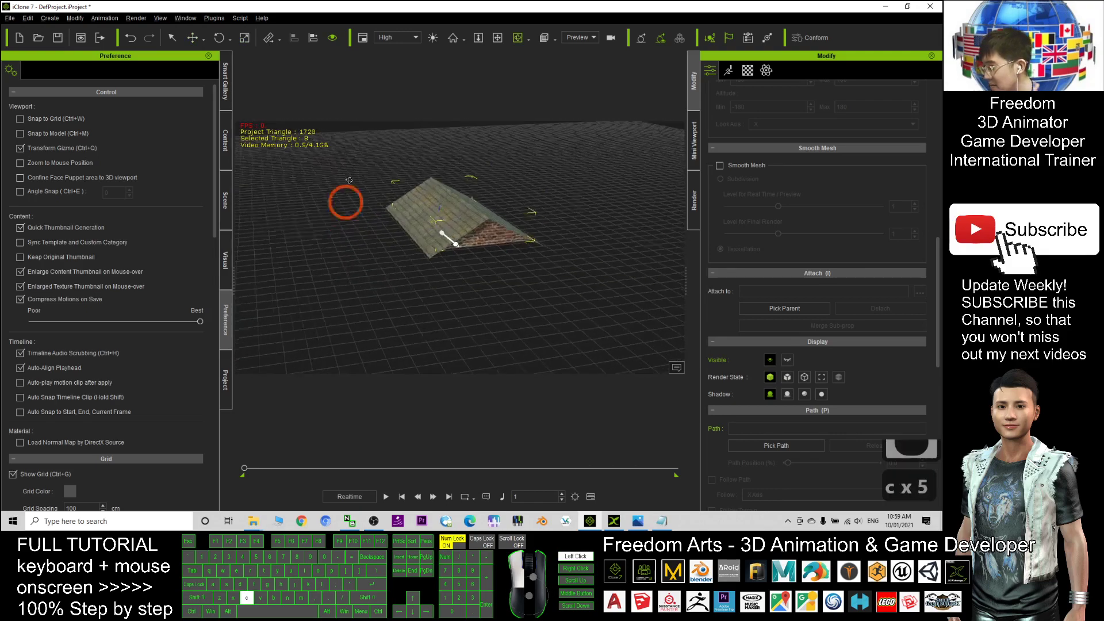
shift+scroll(546, 231, up, 2)
key(x)
drag(545, 231, 556, 202)
key(c)
drag(509, 232, 564, 269)
shift+scroll(388, 264, down, 3)
key(c)
key(x)
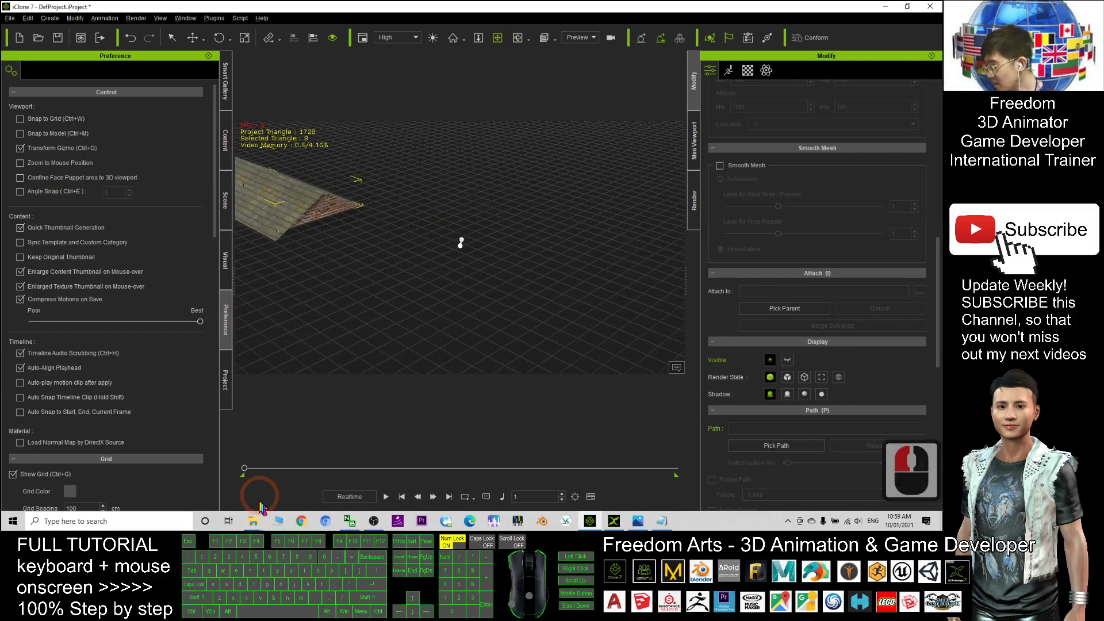
Add roof_3.iProp from the FREEDOM roof pack 01 folder to the scene beside the first roof
mouse_move(253, 520)
click(313, 465)
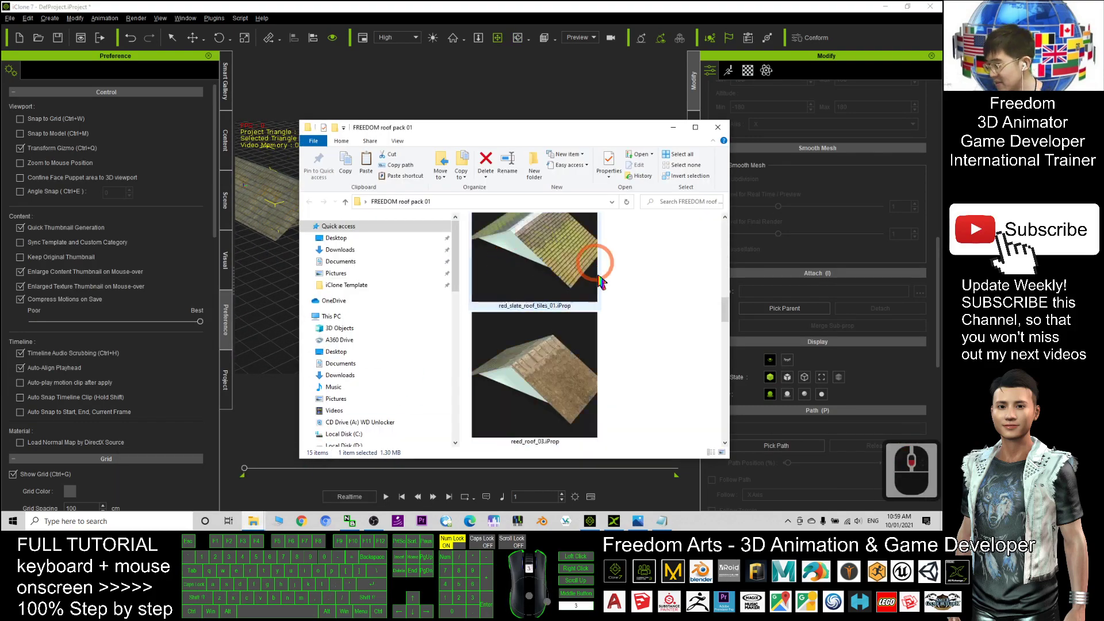
scroll(600, 282, down, 7)
drag(560, 132, 153, 101)
drag(100, 345, 510, 270)
scroll(482, 273, up, 9)
click(478, 272)
key(c)
click(510, 269)
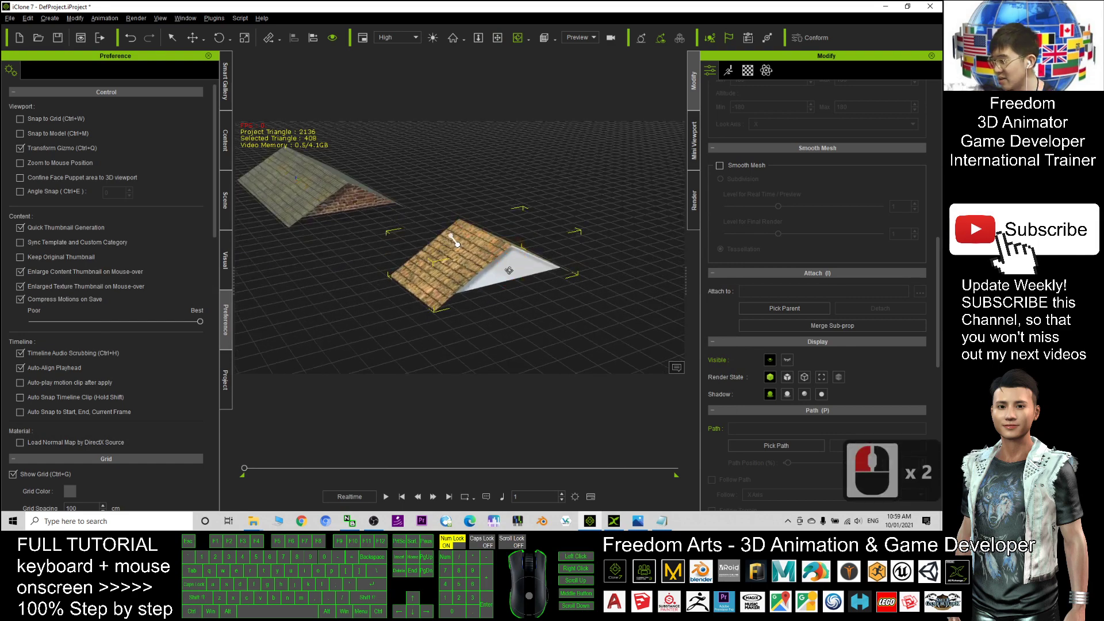
Switch to File Explorer and bring up the church_bricks_03_1k_jpg texture folder
scroll(509, 270, up, 18)
mouse_move(250, 520)
click(343, 480)
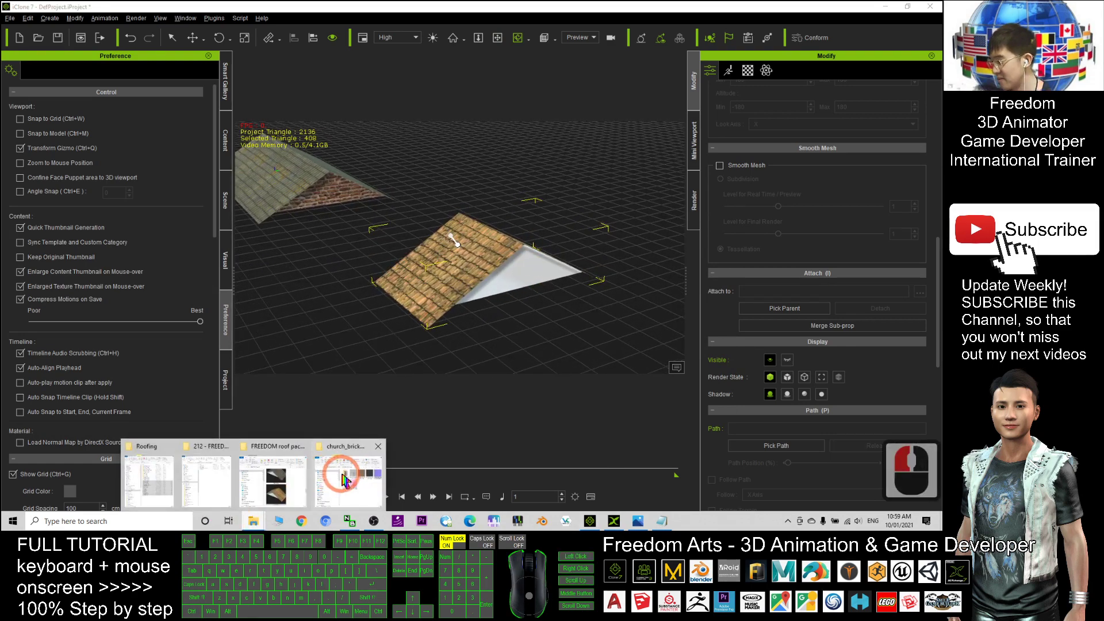
click(288, 490)
click(226, 304)
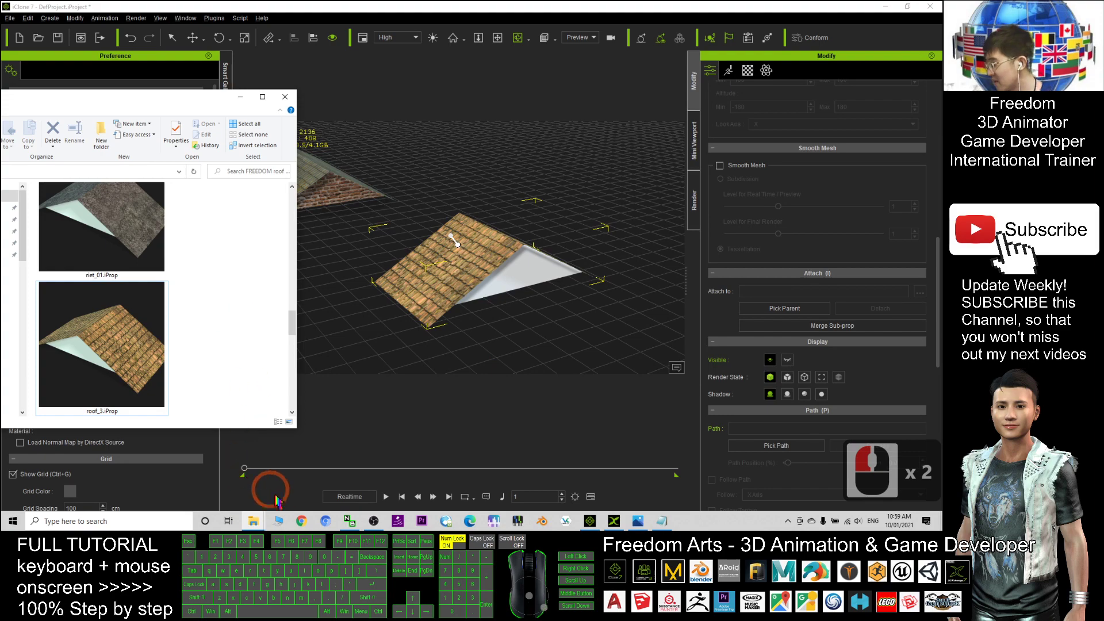
mouse_move(256, 523)
click(315, 480)
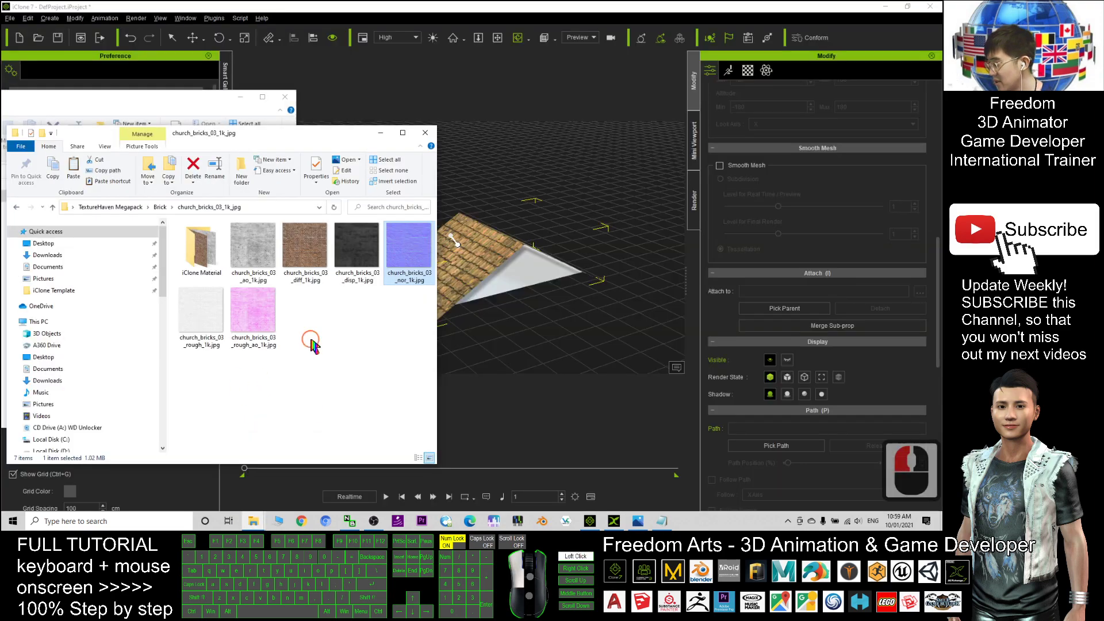
Browse to the Wood folder's brown_planks_04_1k_jpg textures and apply brown_planks_04_diff_1k.jpg to the new roof's white gable wall
key(alt+Left)
scroll(236, 287, down, 2)
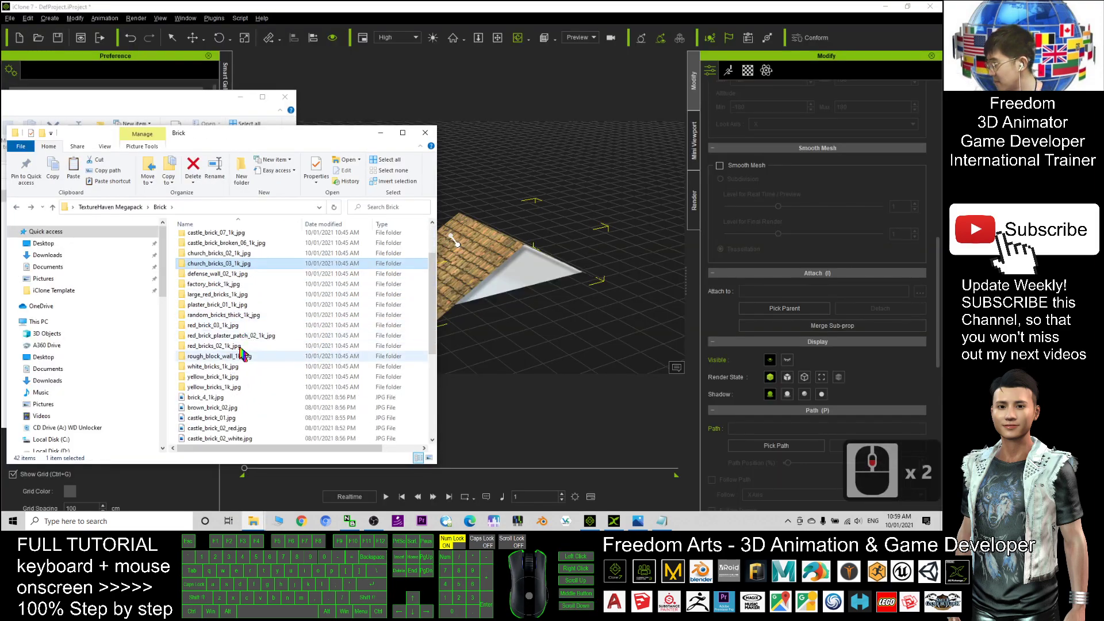
key(alt+Left)
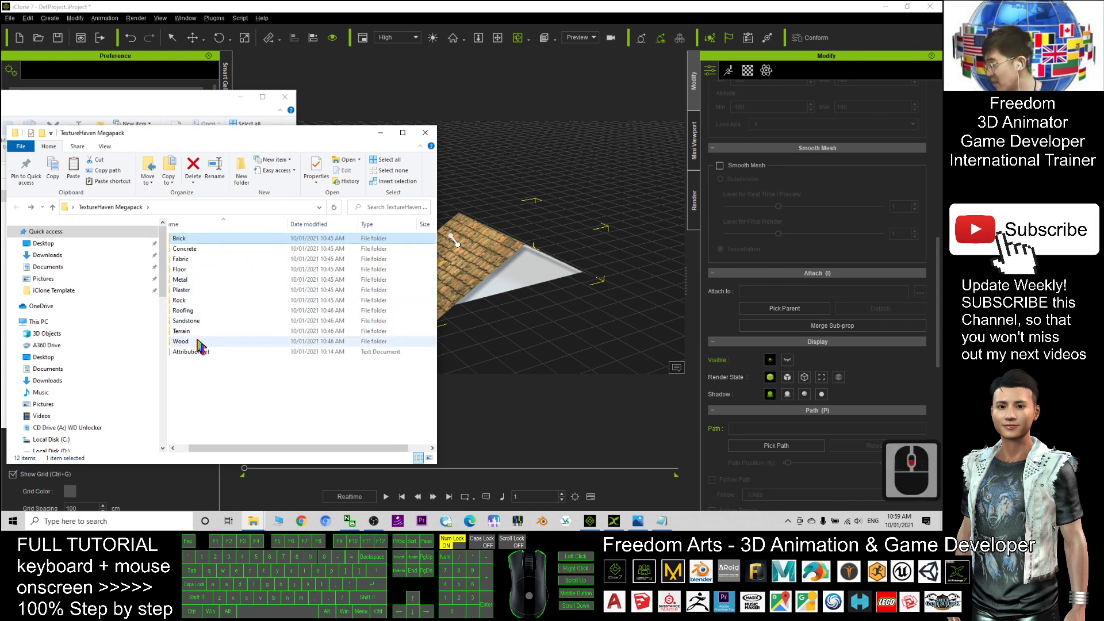
double_click(197, 343)
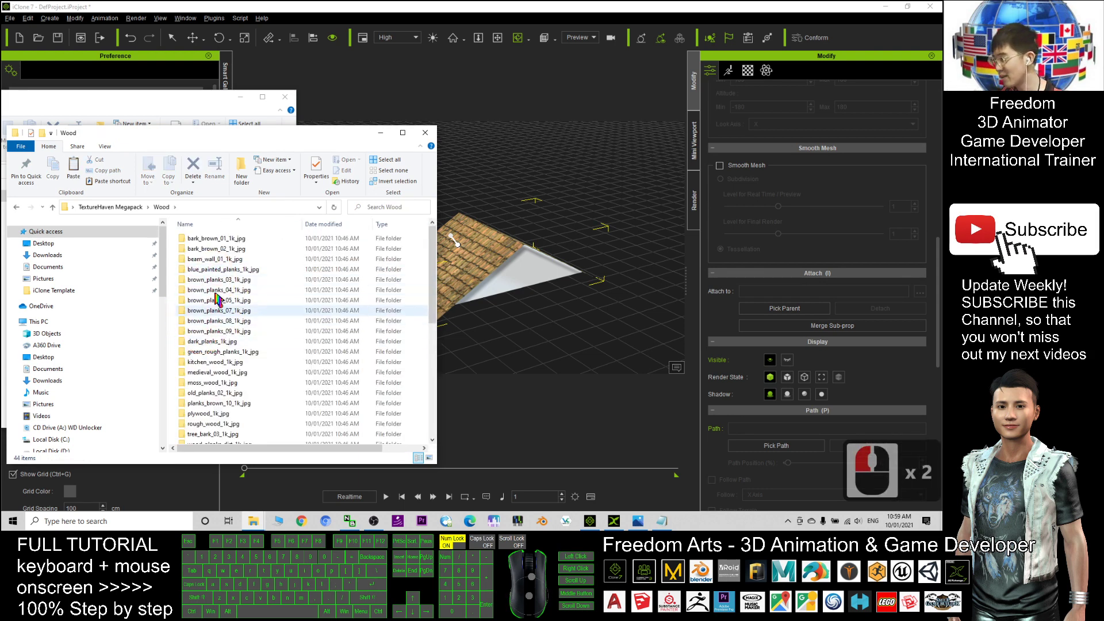
double_click(215, 290)
click(264, 249)
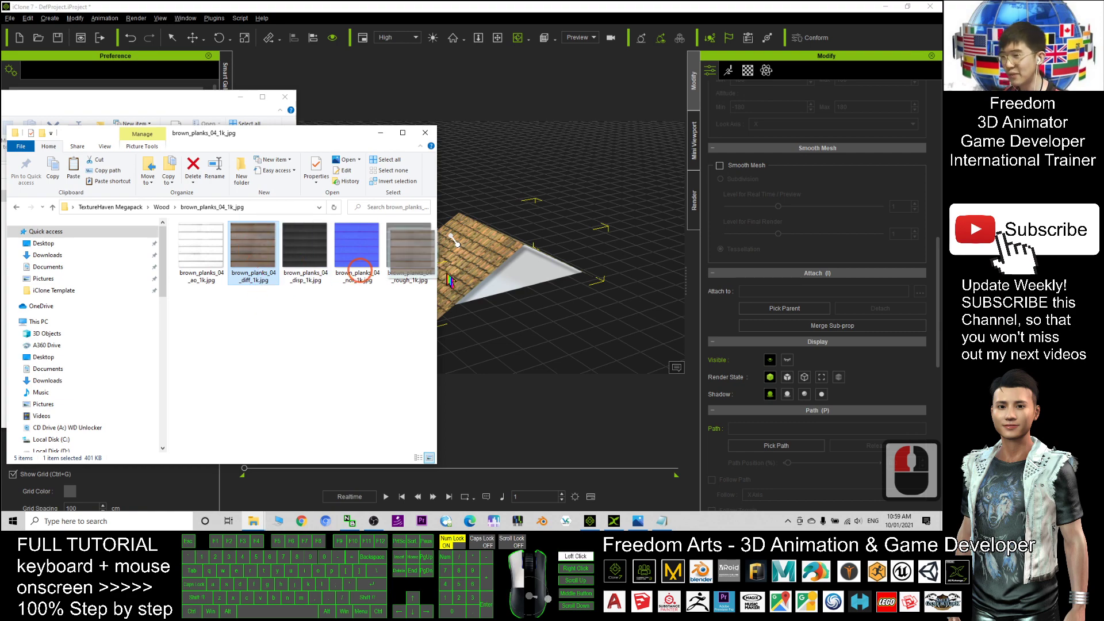
drag(450, 281, 521, 279)
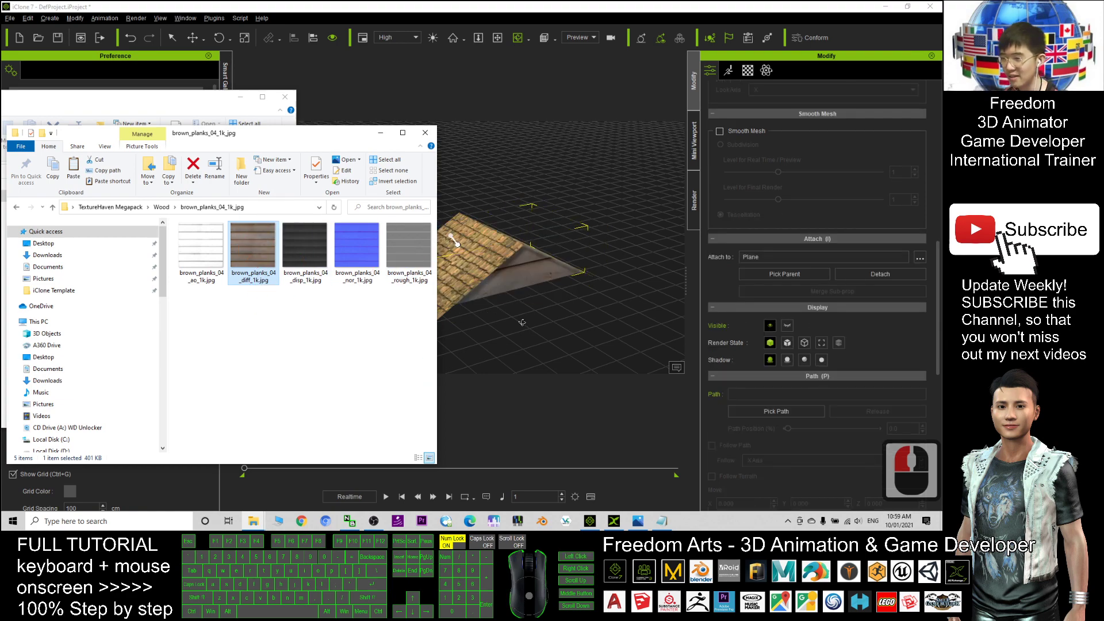
Examine the plank-textured gable wall and tiles of the new roof up close and from a distance
drag(522, 322, 556, 248)
key(c)
scroll(527, 265, up, 8)
scroll(527, 264, up, 20)
key(c)
scroll(568, 283, down, 17)
scroll(568, 283, down, 19)
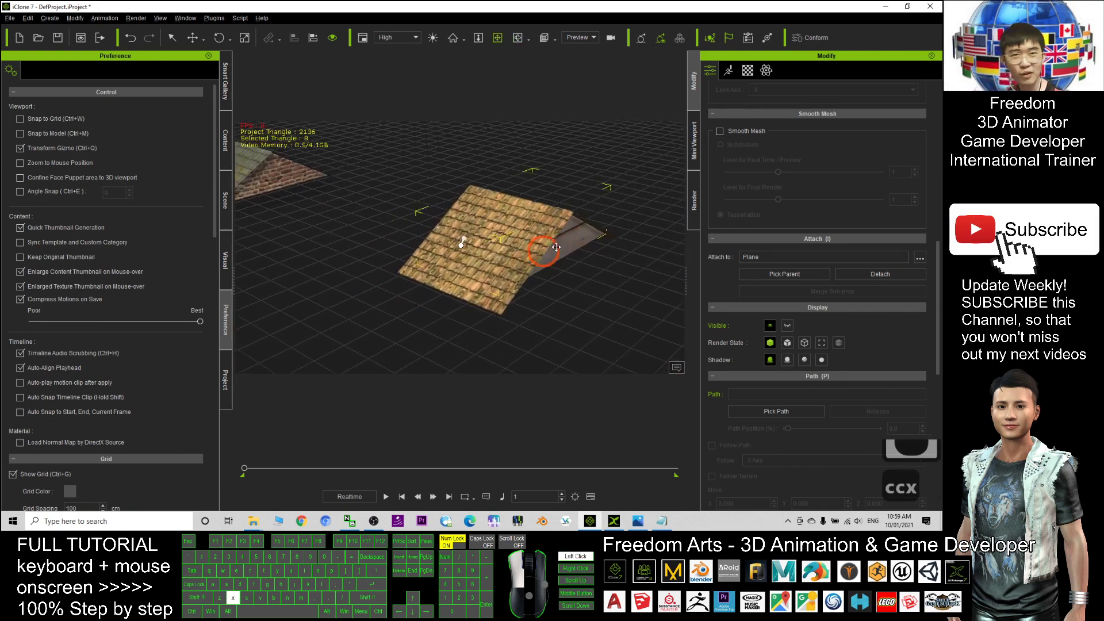
scroll(556, 247, down, 7)
Show the FREEDOM roof pack 01 folder in a maximized File Explorer window and select all of its roof iProps
click(254, 521)
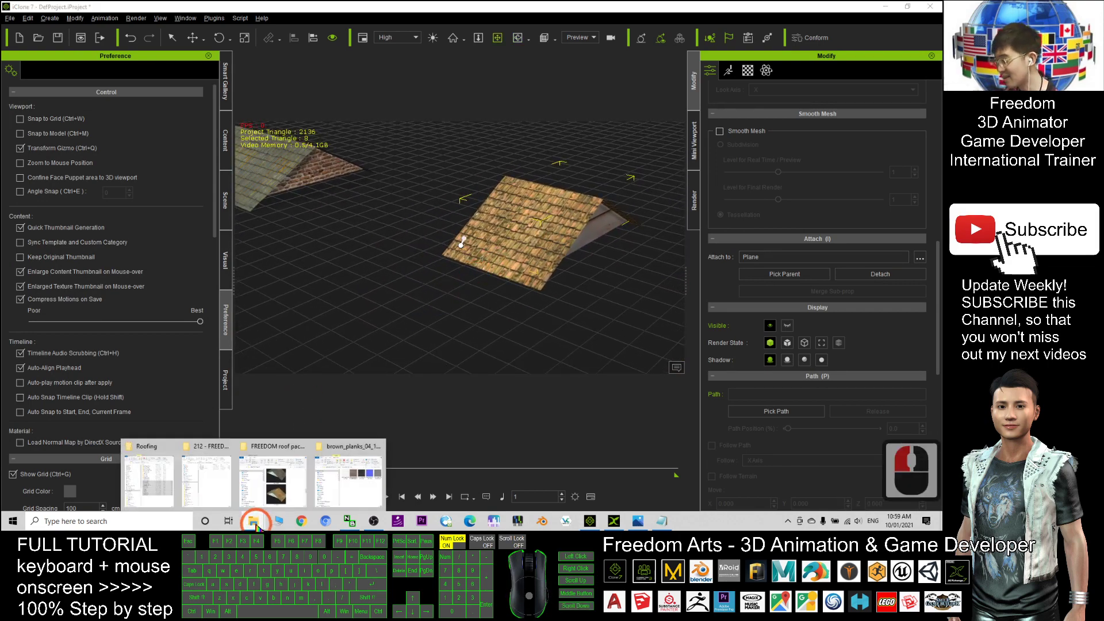
click(253, 493)
click(263, 99)
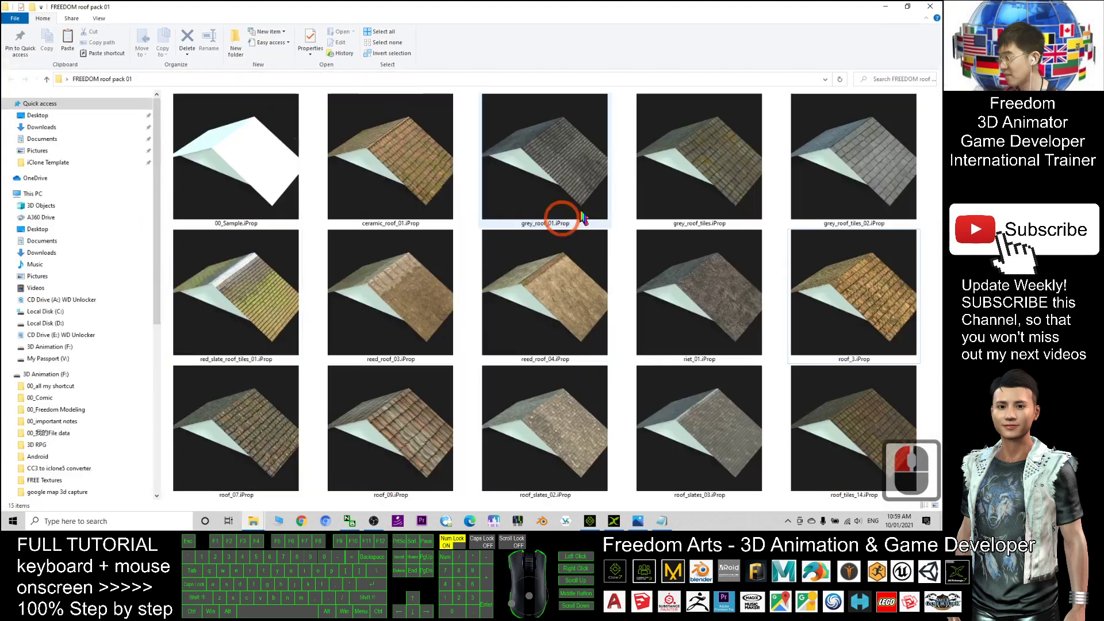
scroll(606, 249, down, 16)
drag(938, 109, 214, 482)
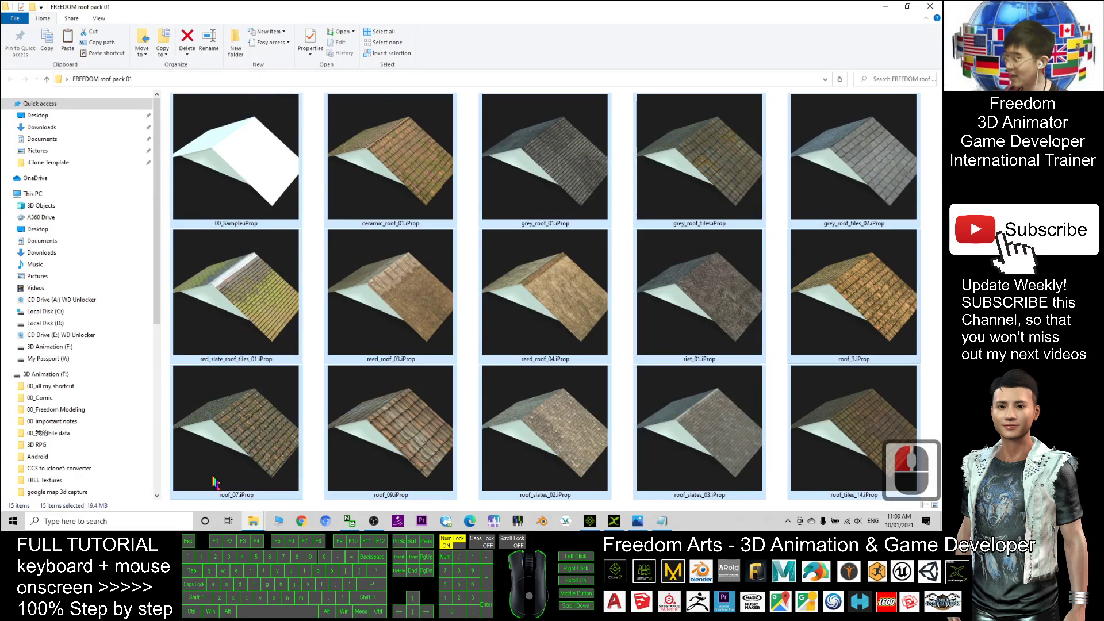
click(405, 345)
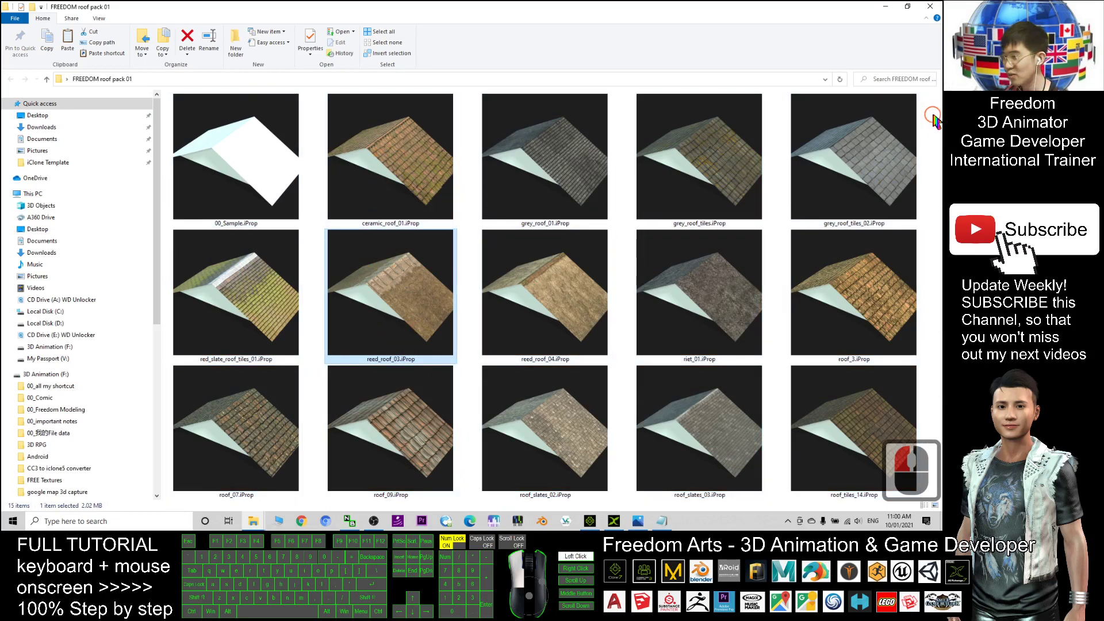
drag(934, 120, 205, 471)
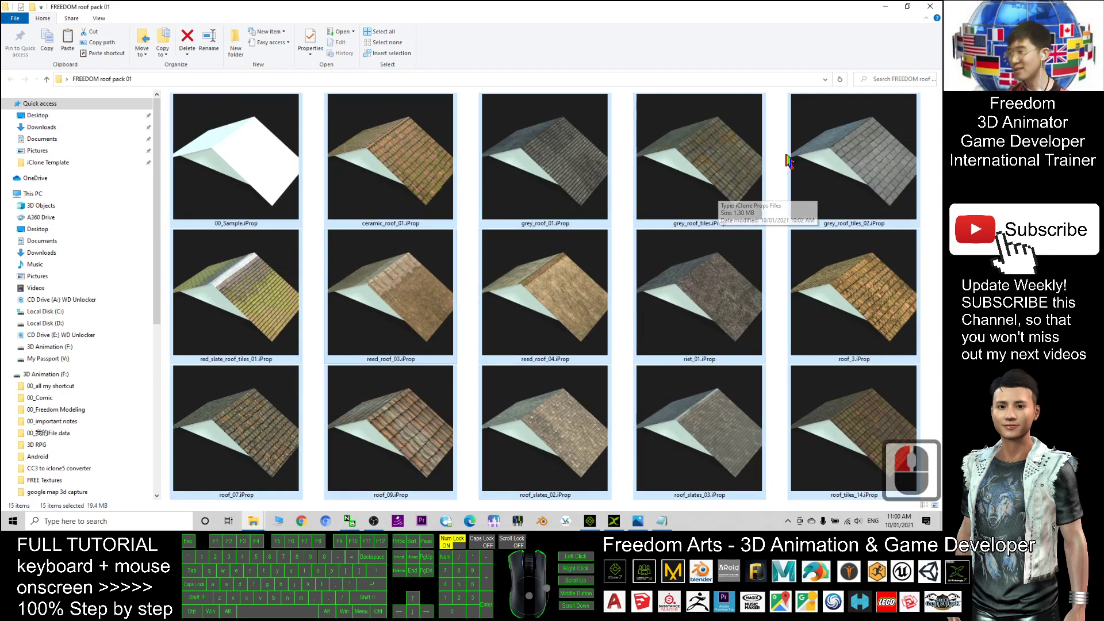
drag(933, 126, 218, 469)
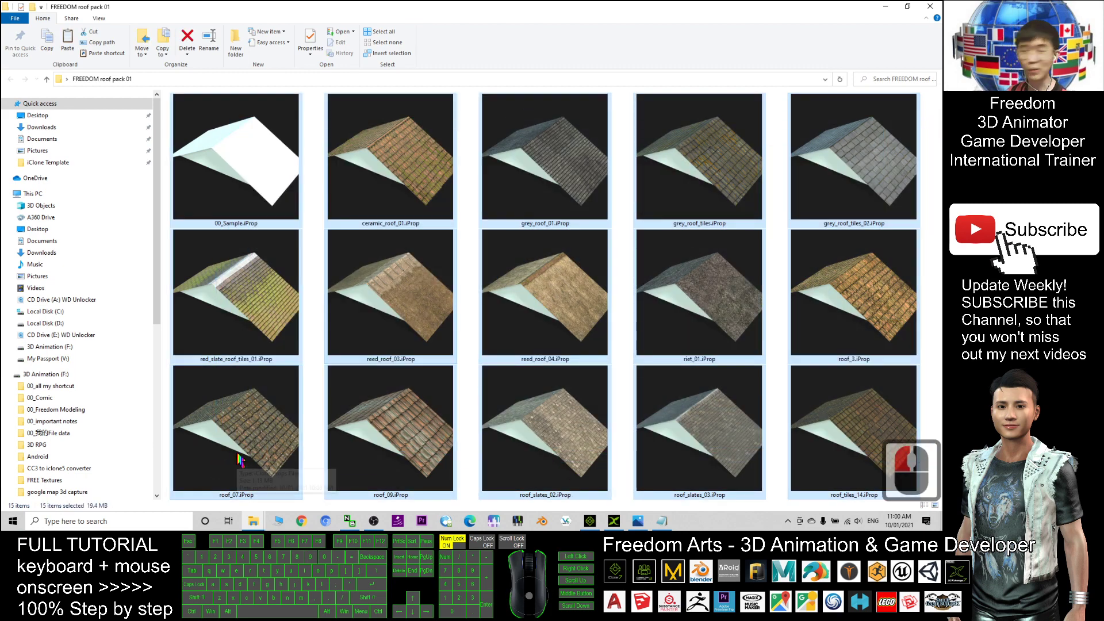
Switch back to iClone 7 and examine both roofs from several angles, including close views of the first roof's tiles
click(592, 523)
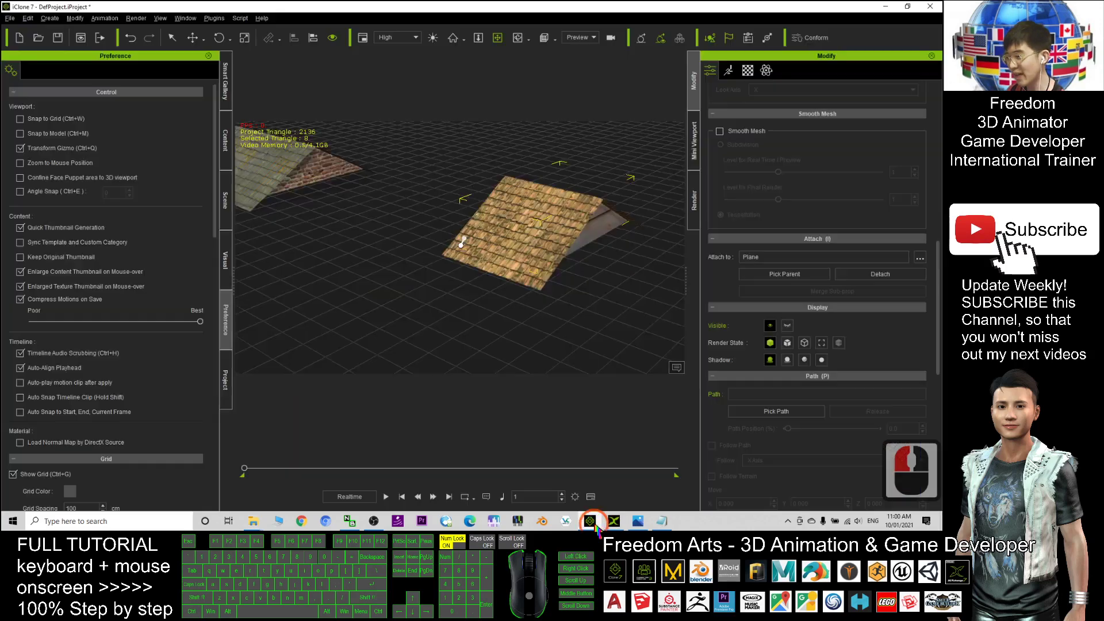
drag(552, 330, 556, 333)
key(c)
drag(364, 256, 608, 208)
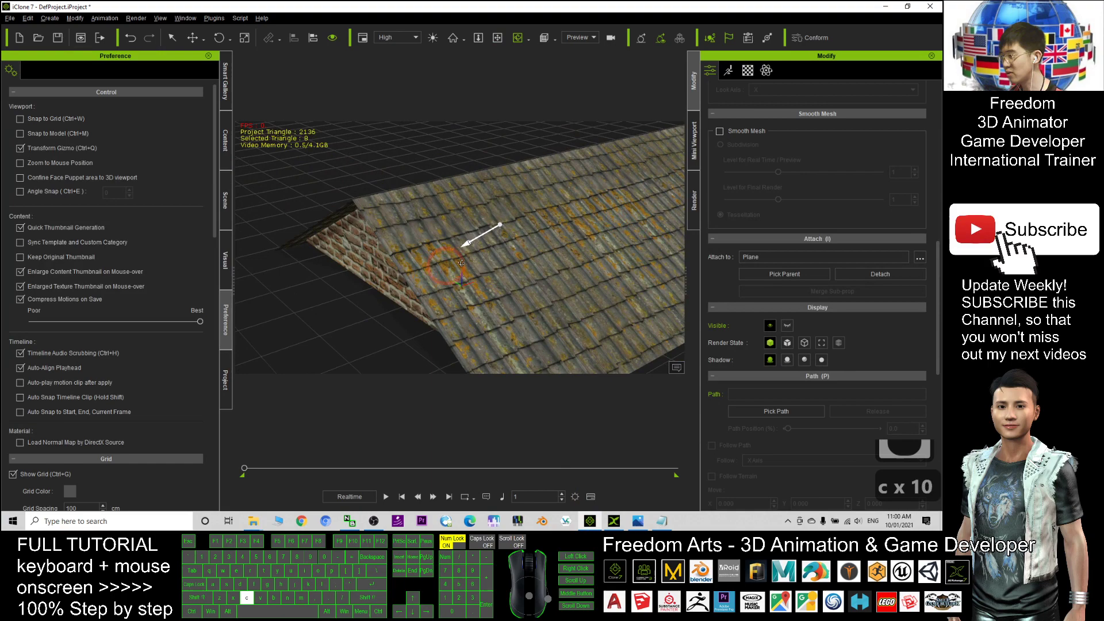
drag(461, 263, 318, 283)
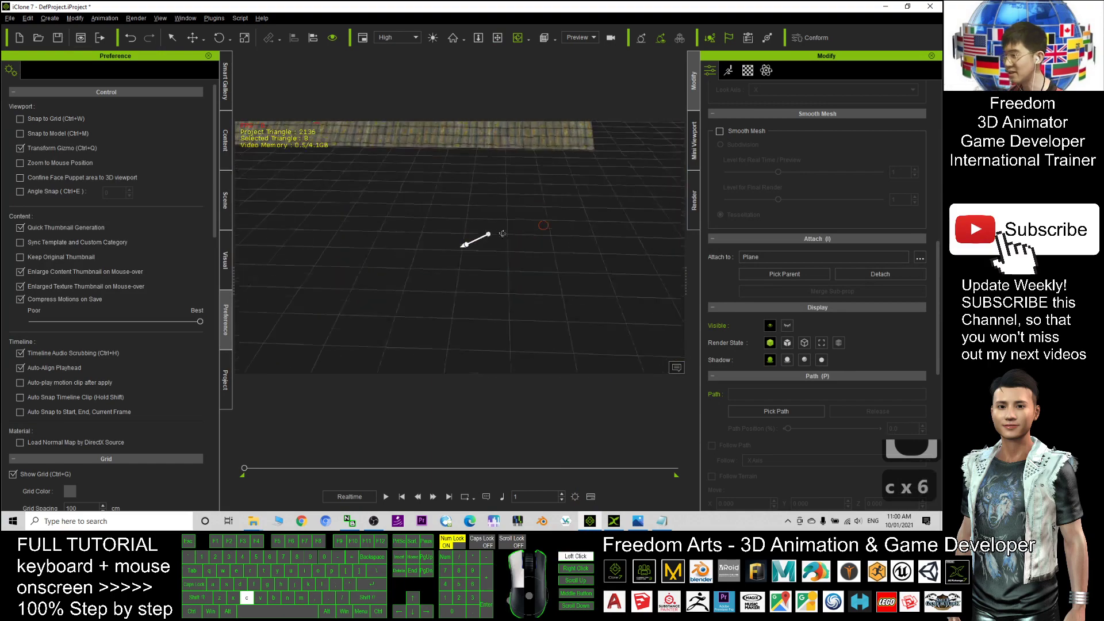
key(x)
drag(503, 234, 594, 326)
scroll(567, 291, up, 9)
scroll(567, 292, up, 20)
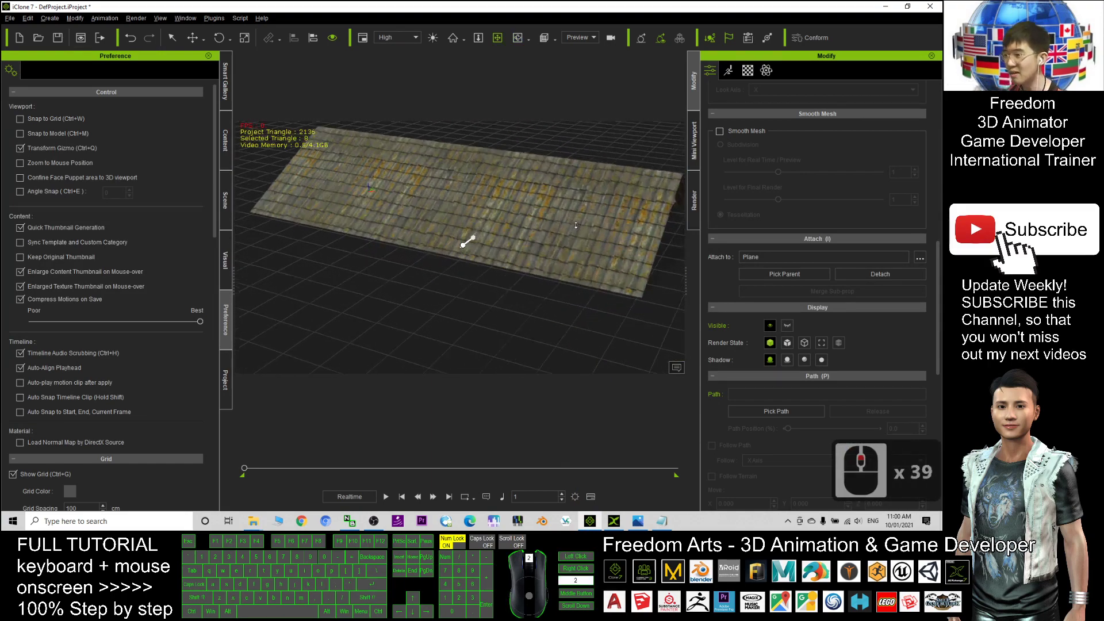
key(x)
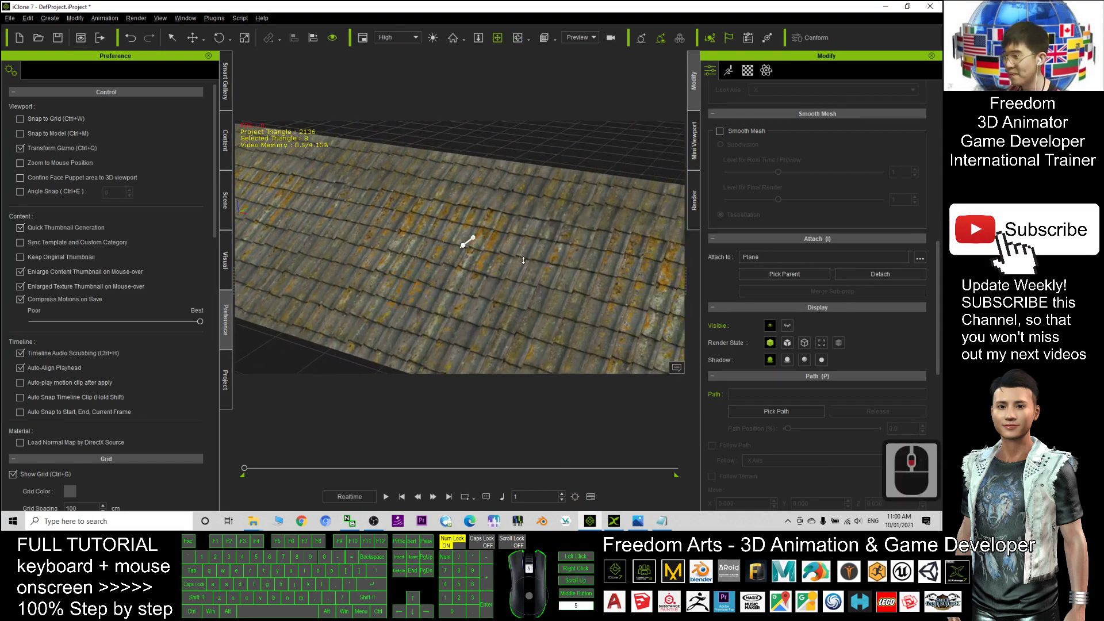
scroll(509, 255, down, 20)
scroll(517, 270, down, 20)
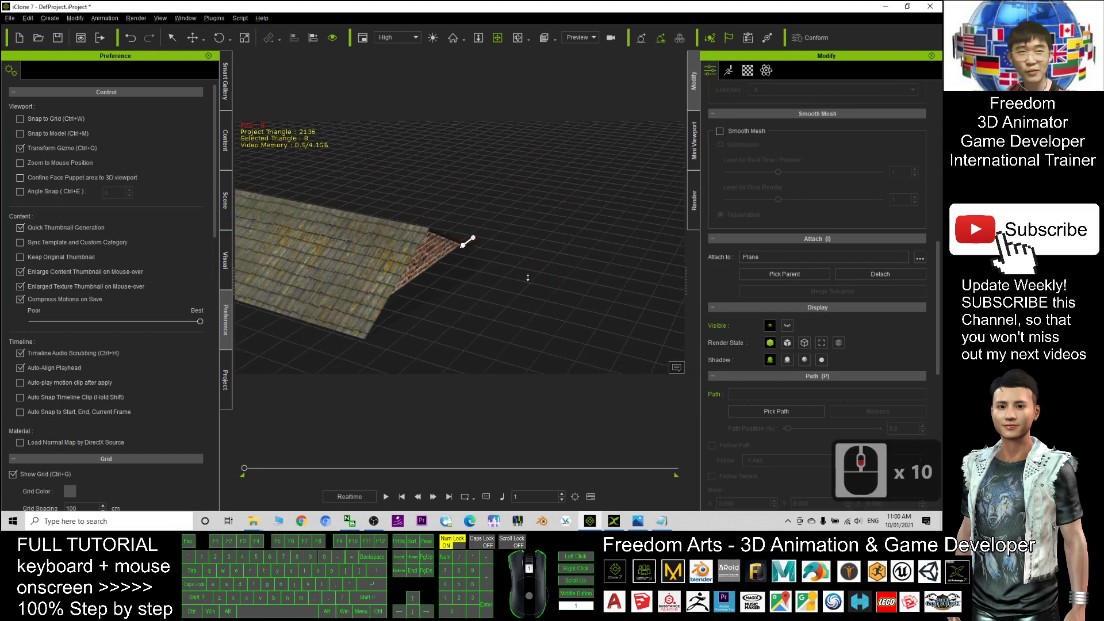
drag(397, 242, 520, 296)
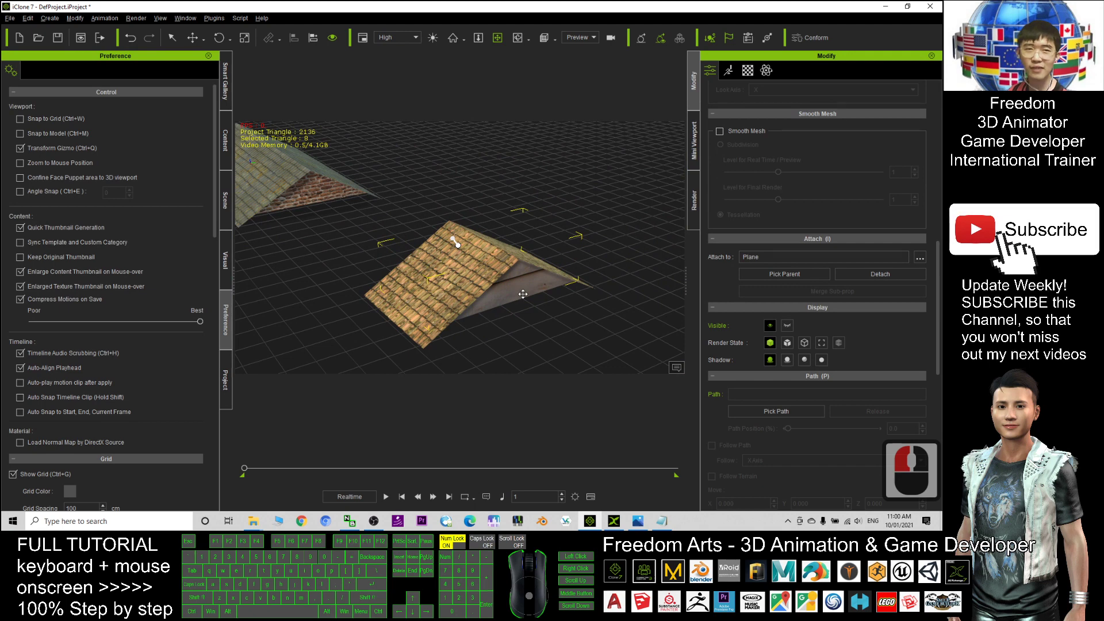